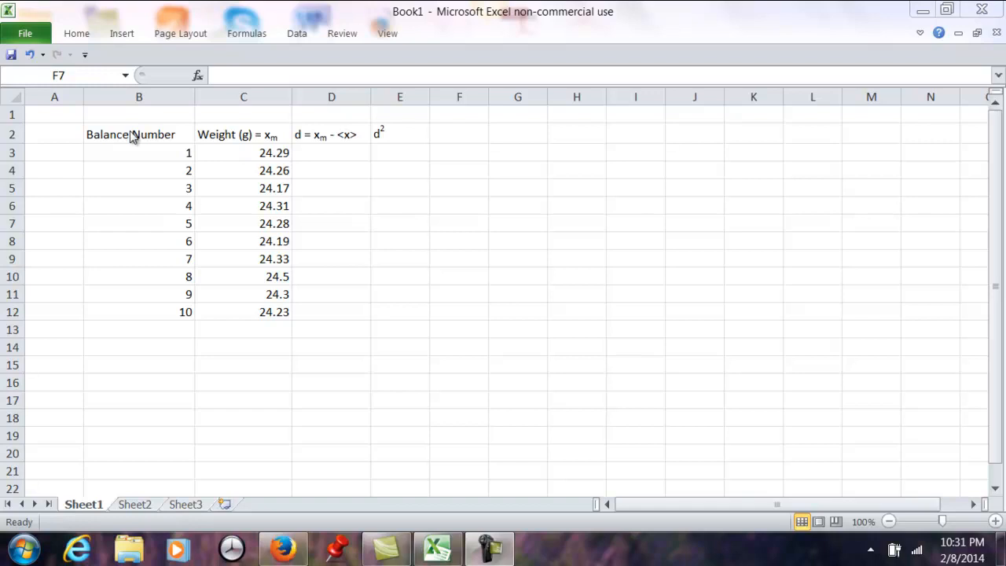
- Adjust the width of column B so the Balance Number heading fits completely
left_click(175, 134)
left_click_drag(196, 96, 139, 96)
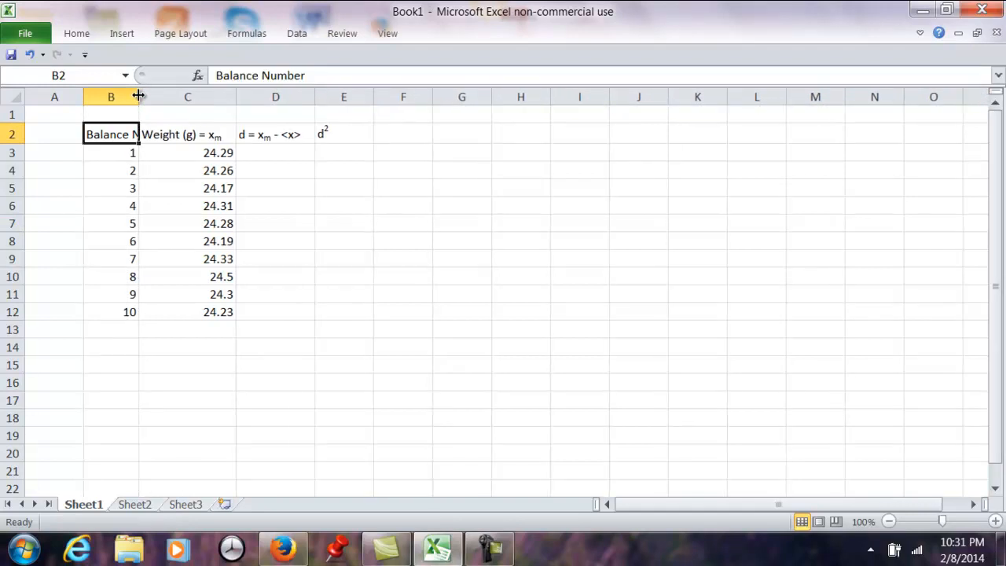
left_click(171, 194)
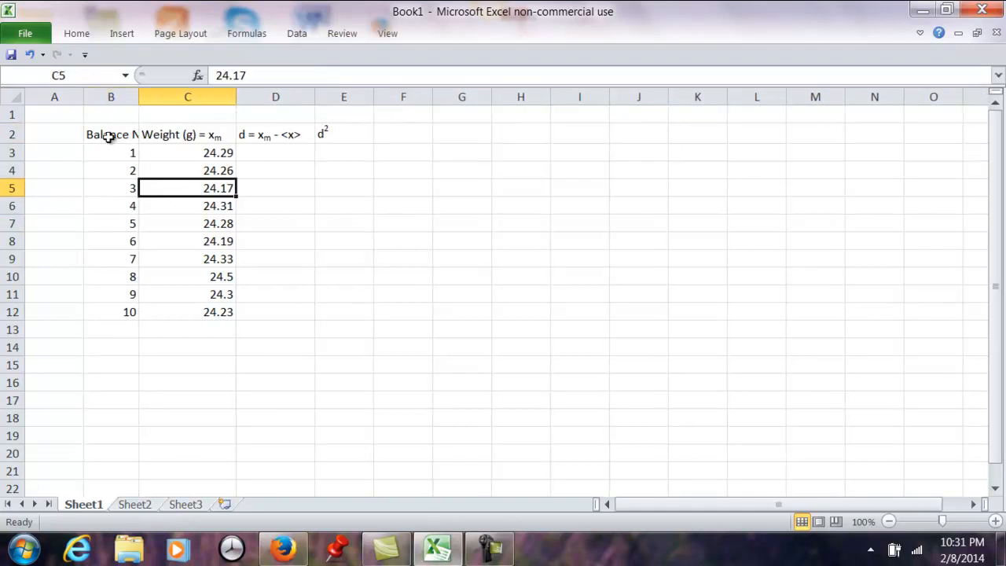
left_click_drag(138, 100, 184, 105)
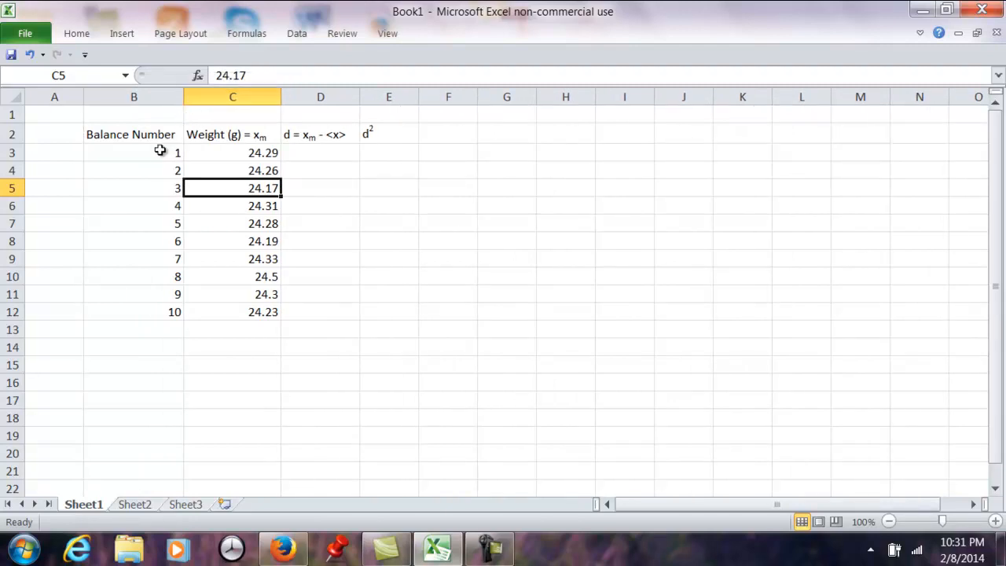
- Format the weights in C3:C12 as Number with 2 decimal places
left_click(253, 151)
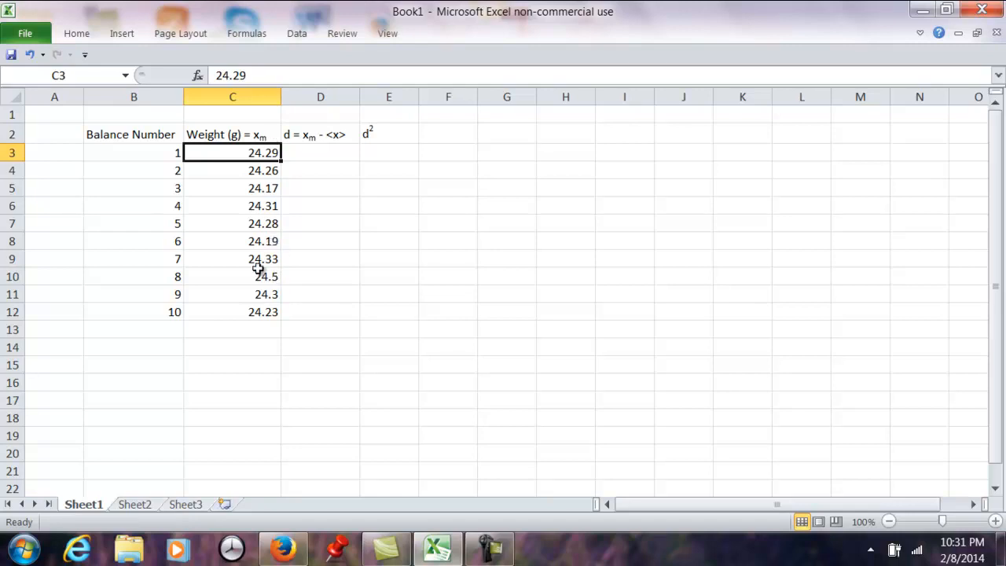
left_click(256, 301, "shift")
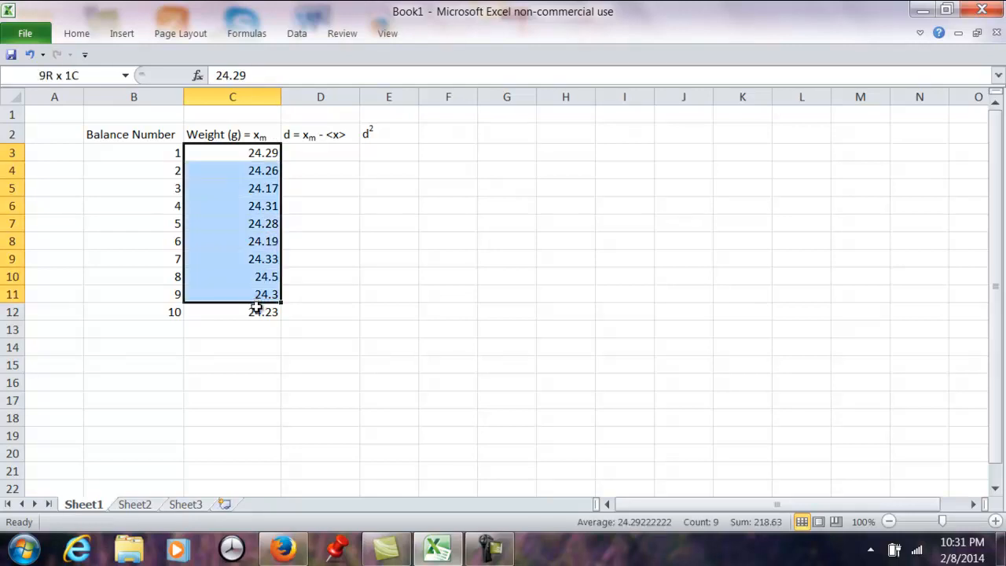
left_click(256, 310, "shift")
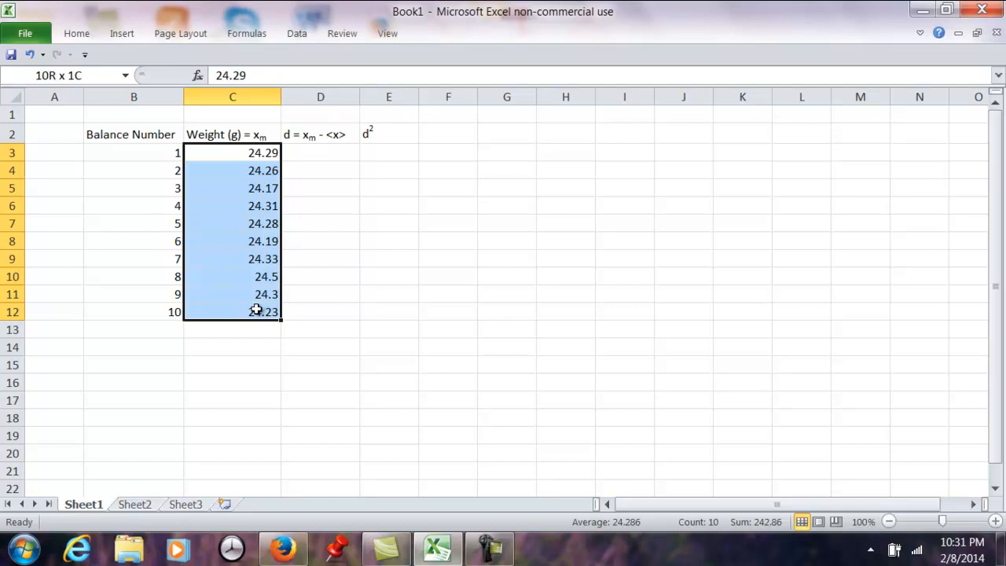
left_click(81, 36)
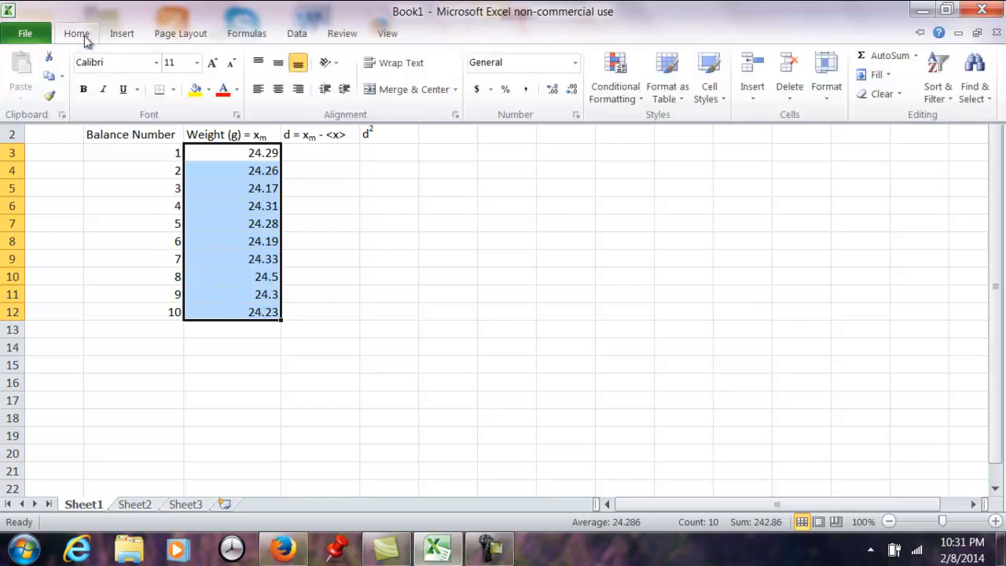
left_click(577, 116)
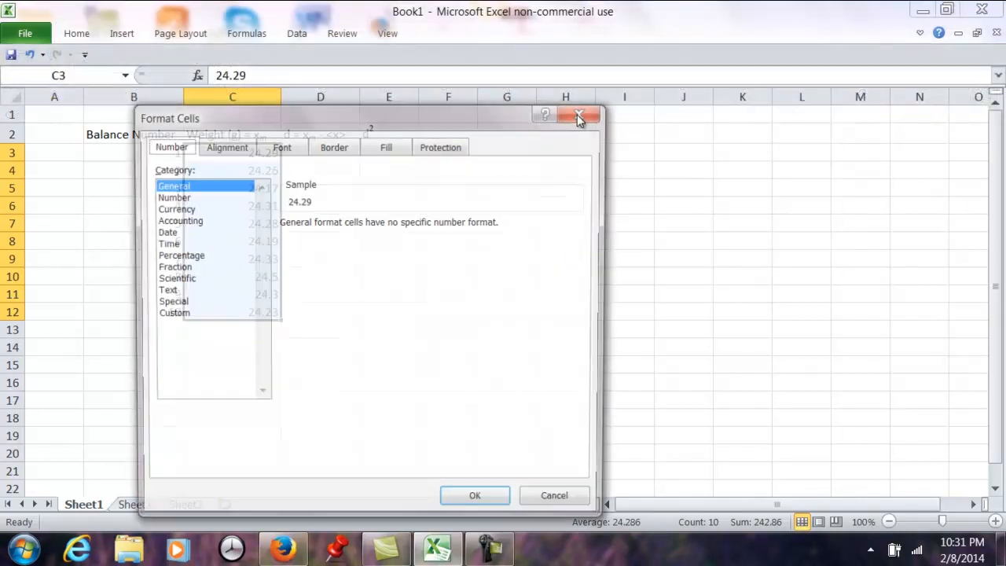
left_click(176, 198)
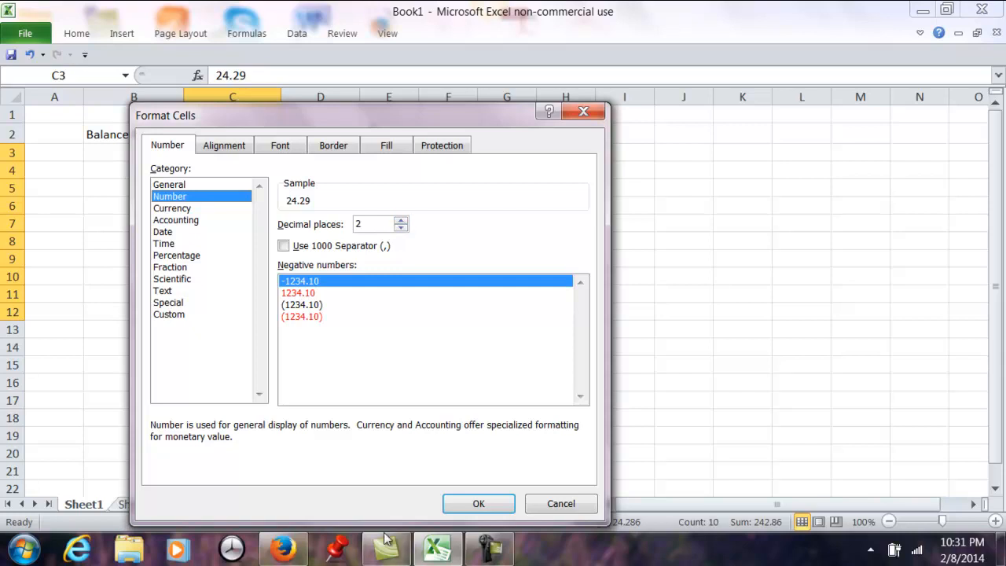
left_click(479, 504)
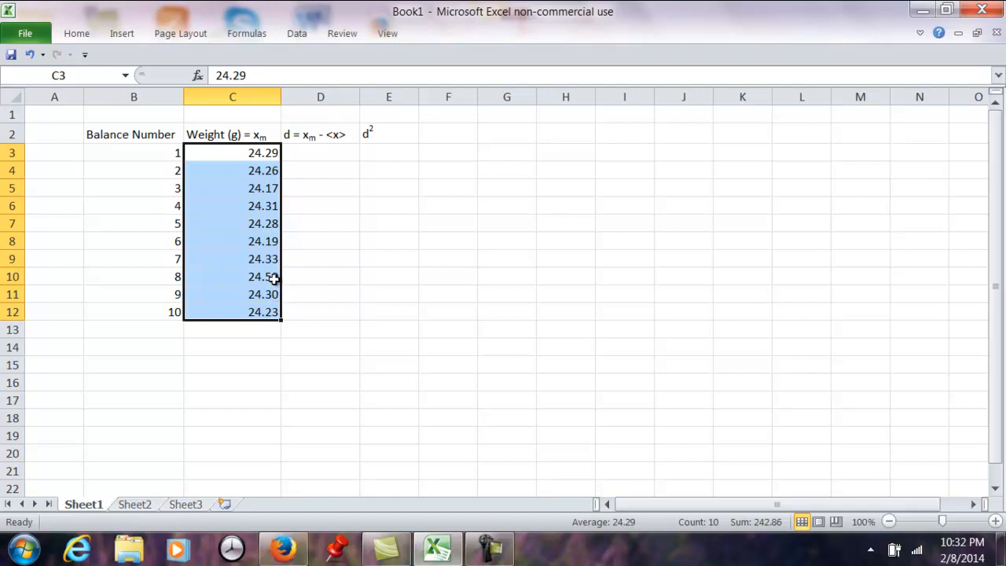
left_click(316, 288)
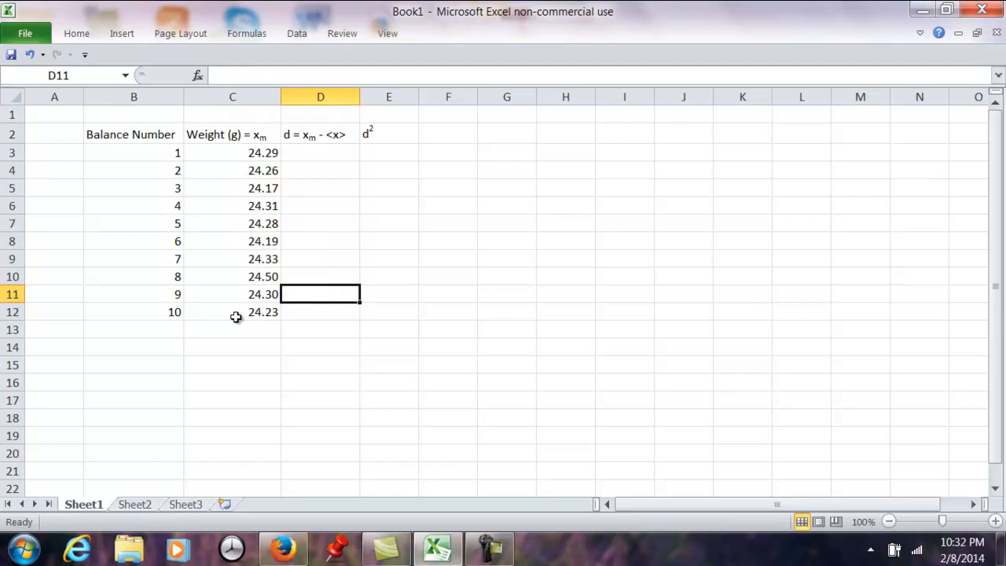
- Calculate the mean weight in C14 with the AVERAGE function over C3:C12
left_click(321, 153)
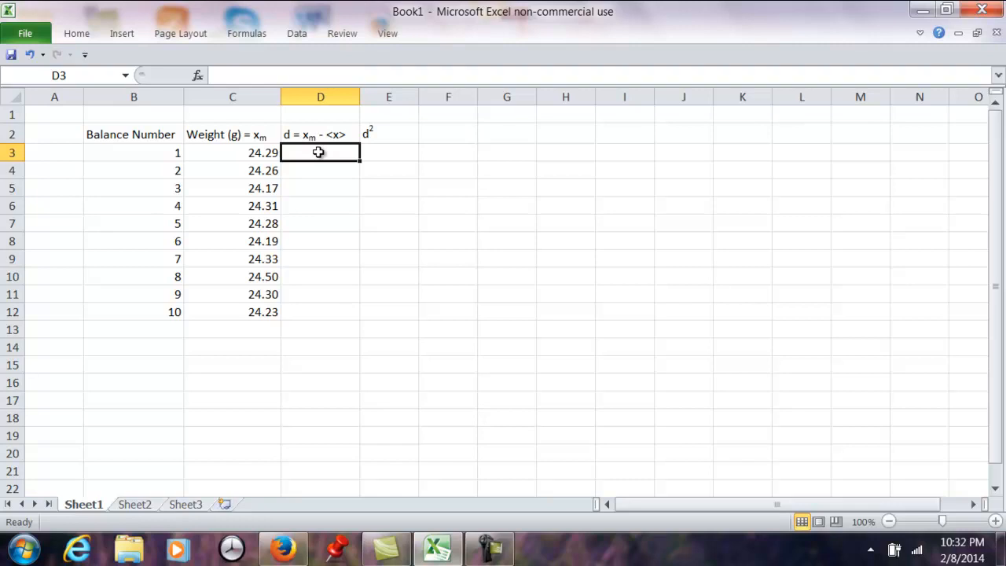
left_click(259, 346)
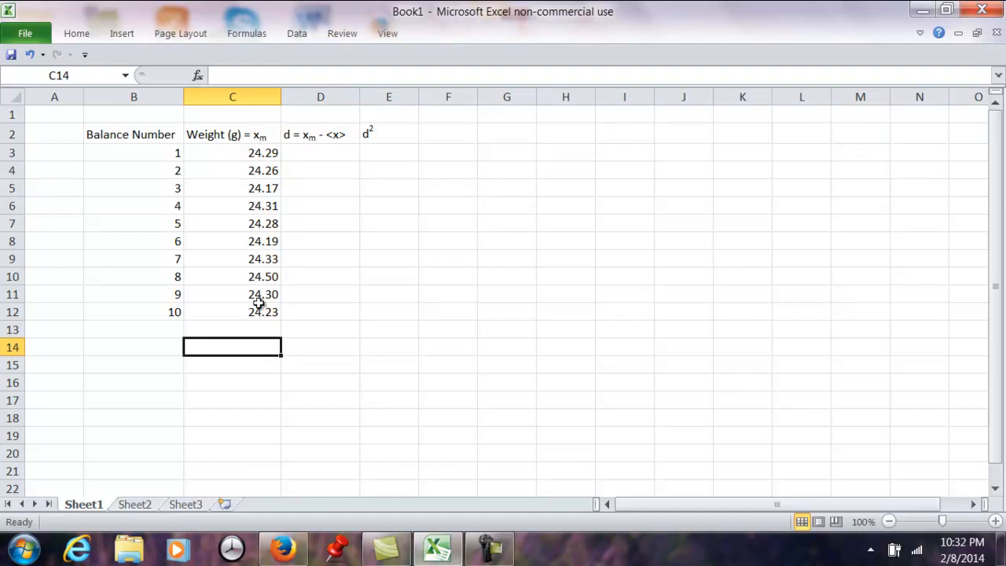
type("=")
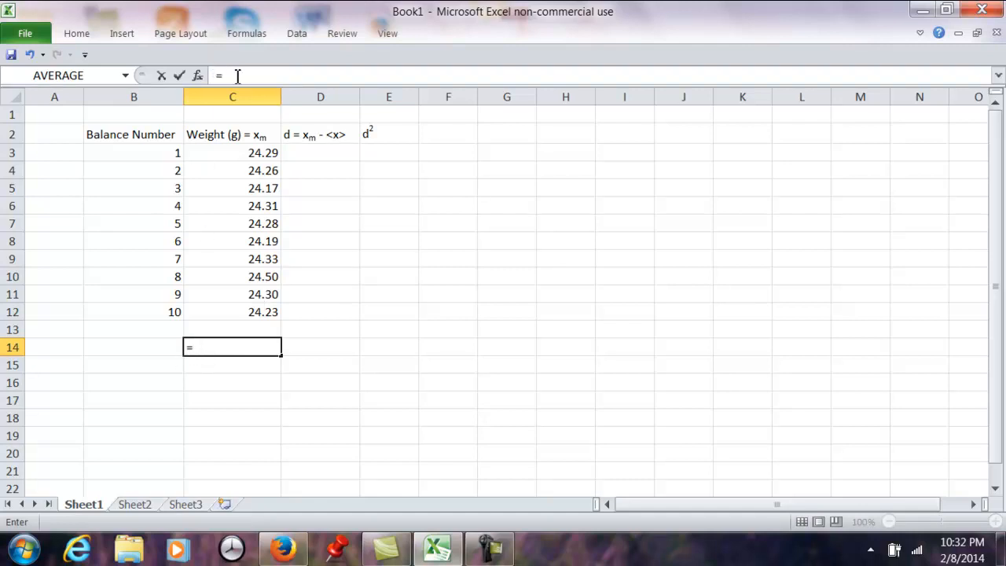
left_click(126, 76)
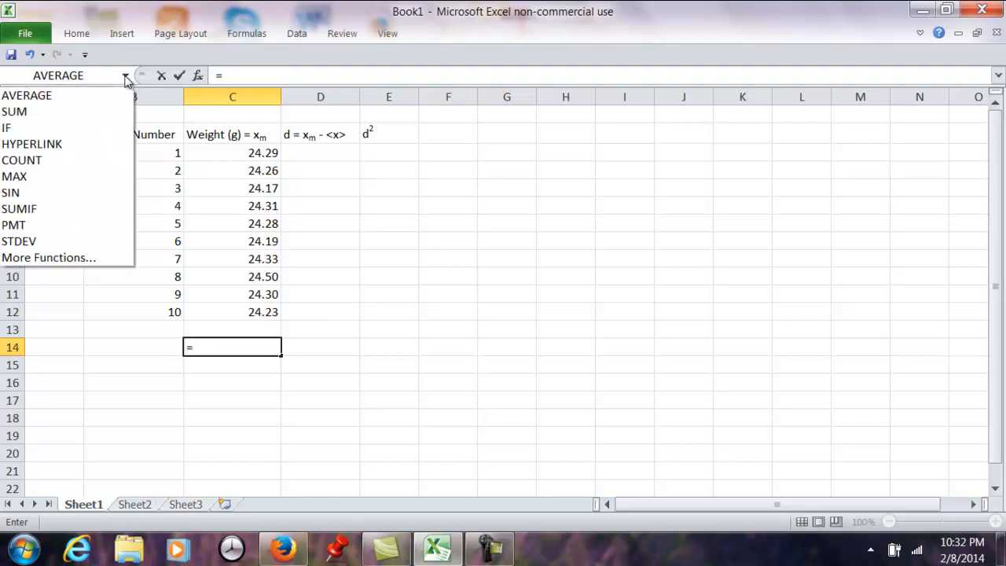
left_click(32, 98)
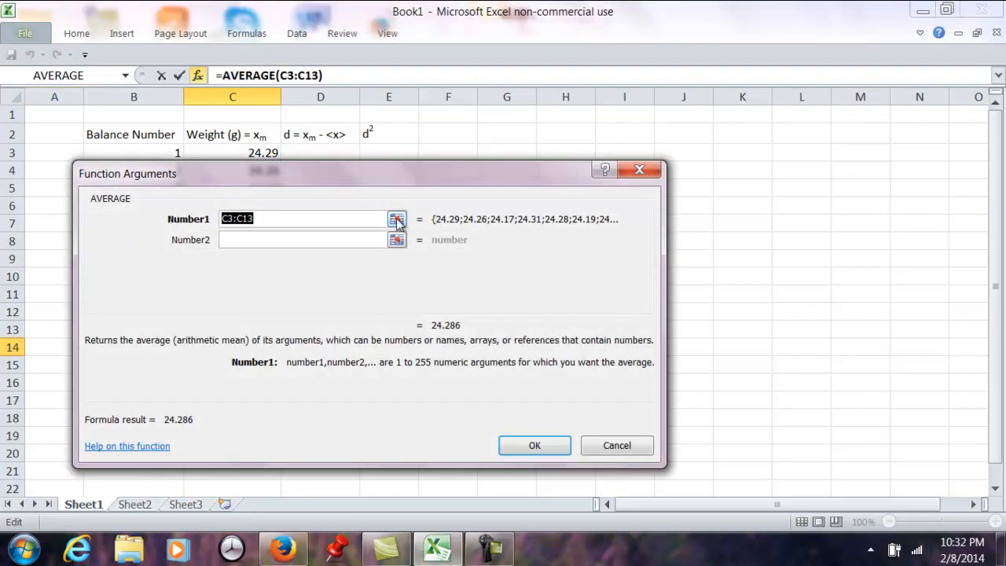
left_click(397, 220)
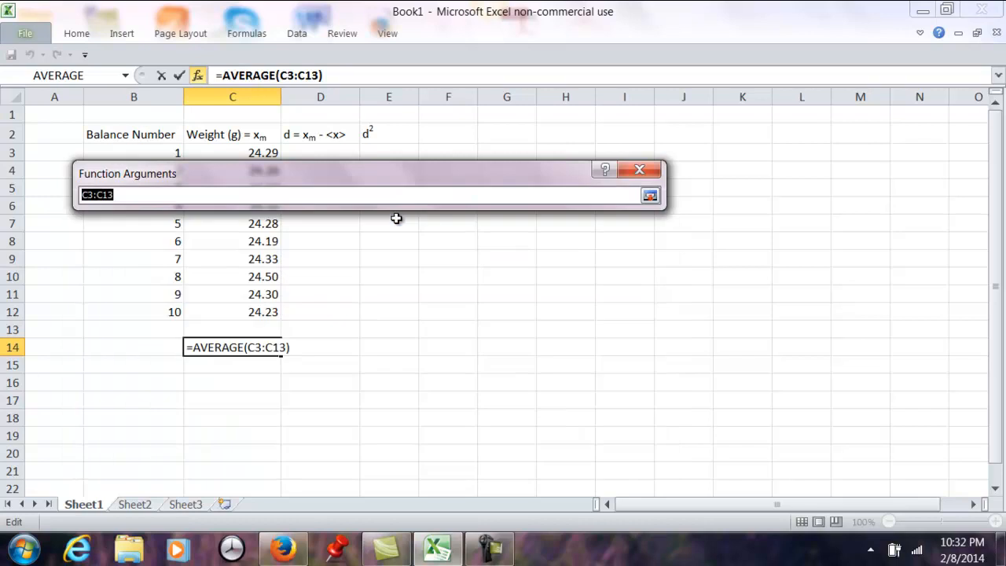
left_click_drag(295, 176, 627, 202)
left_click_drag(263, 151, 252, 312)
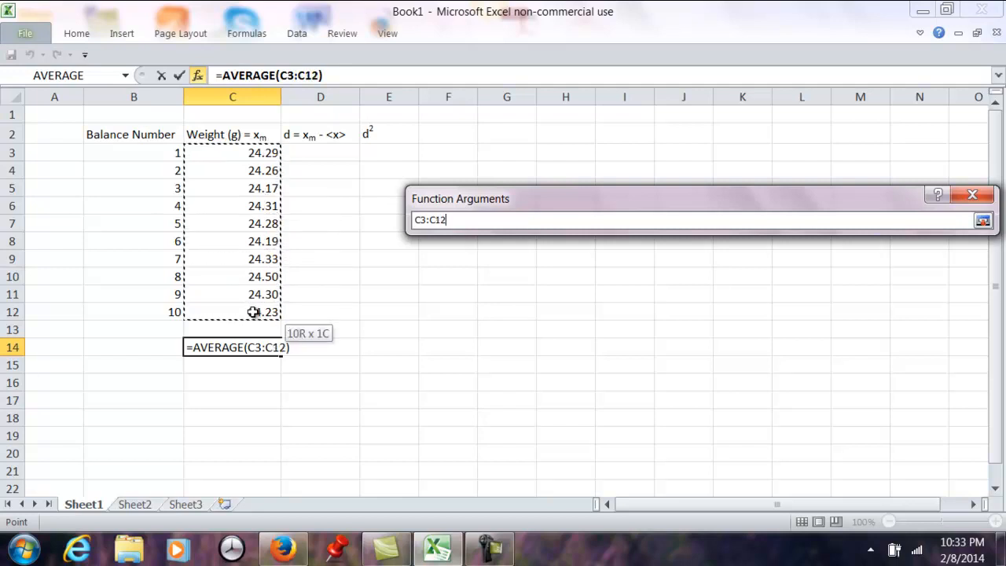
mouse_move(253, 312)
left_mouse_down()
mouse_move(255, 241)
mouse_move(254, 308)
left_mouse_up()
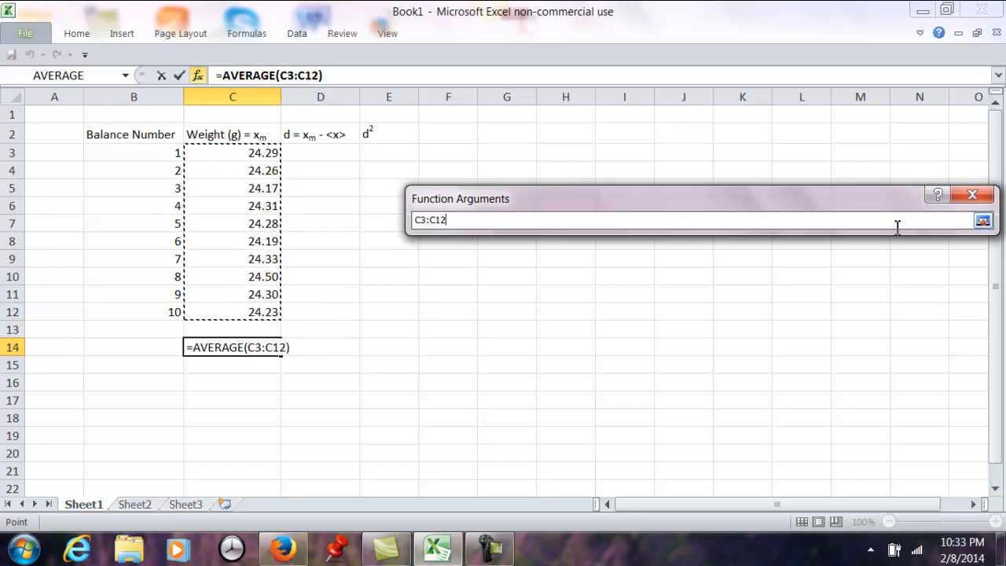
left_click(983, 221)
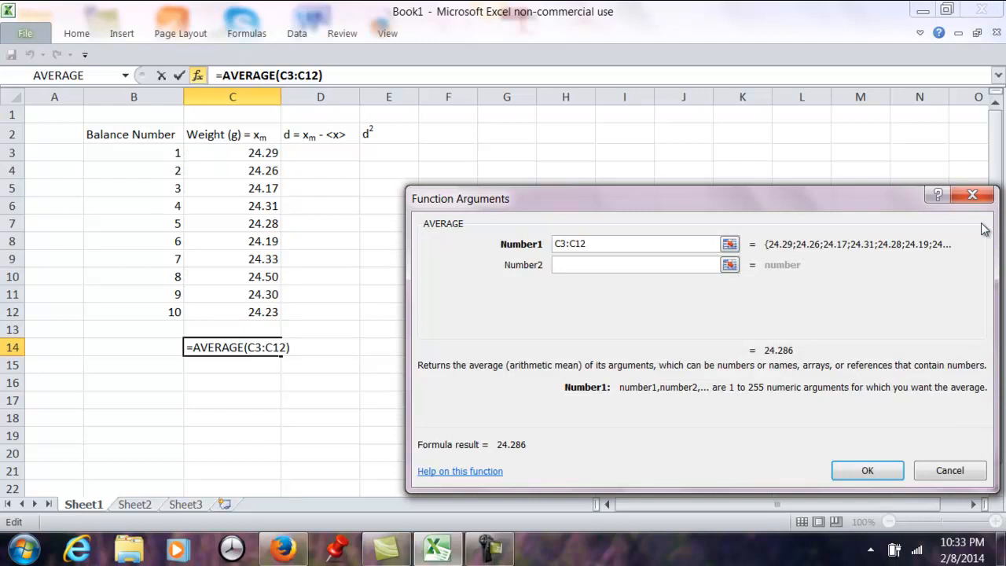
left_click(869, 471)
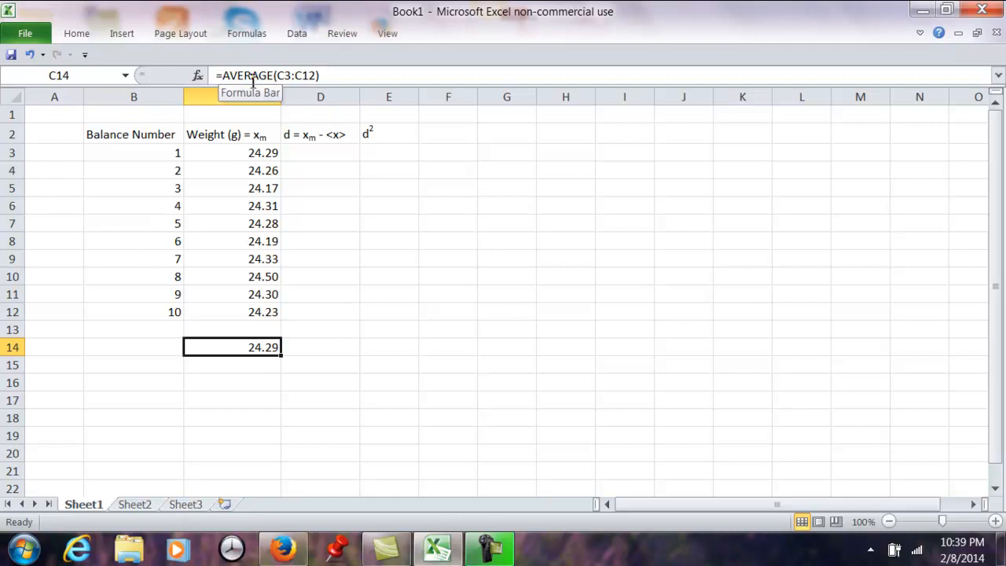
left_click(325, 76)
left_click_drag(325, 75, 236, 63)
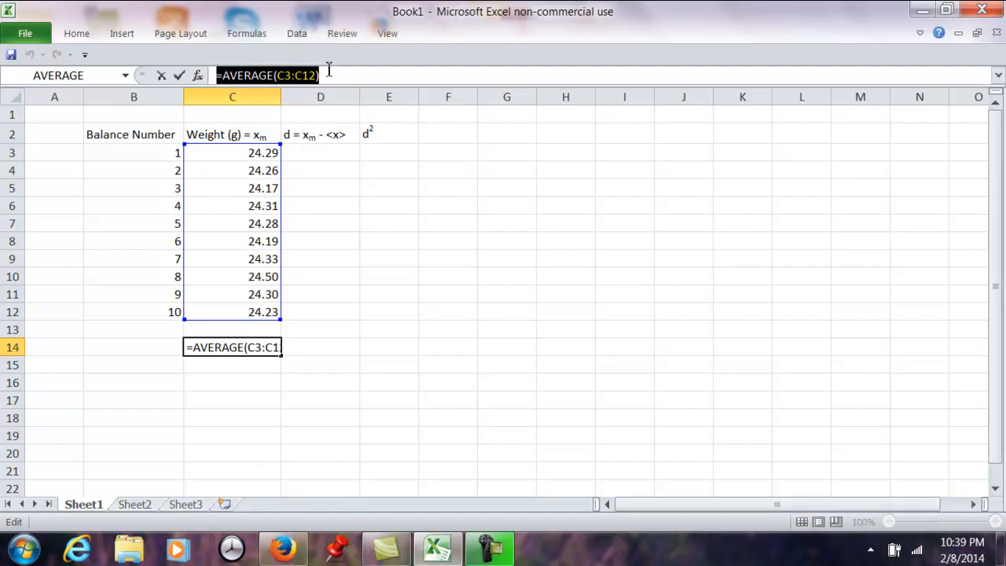
left_click(320, 292)
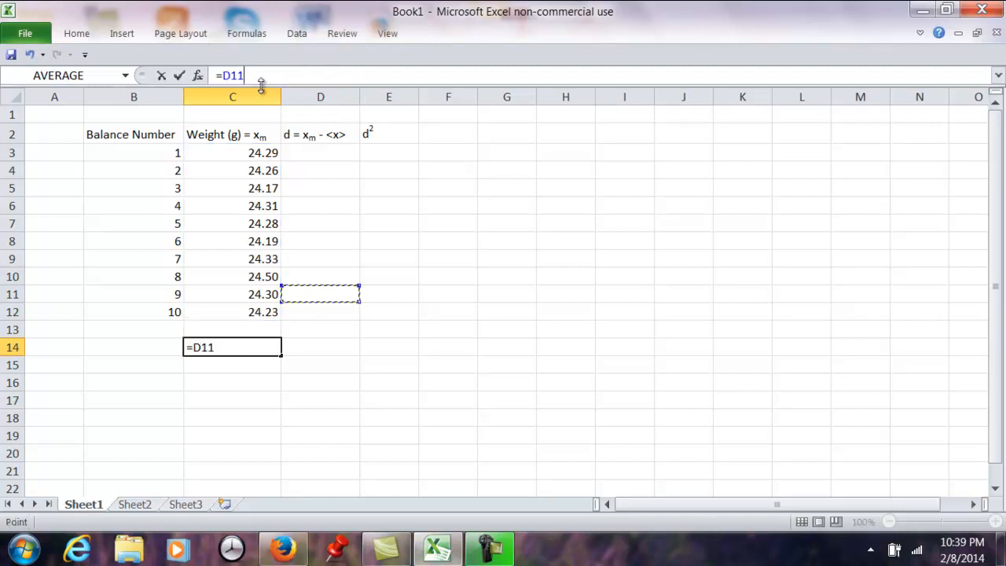
key("ctrl+z")
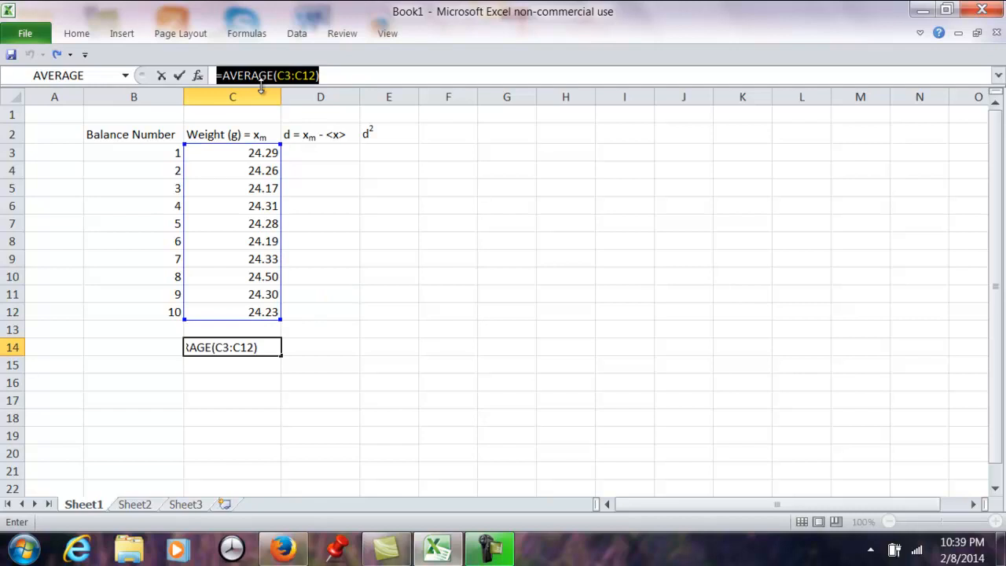
key("Return")
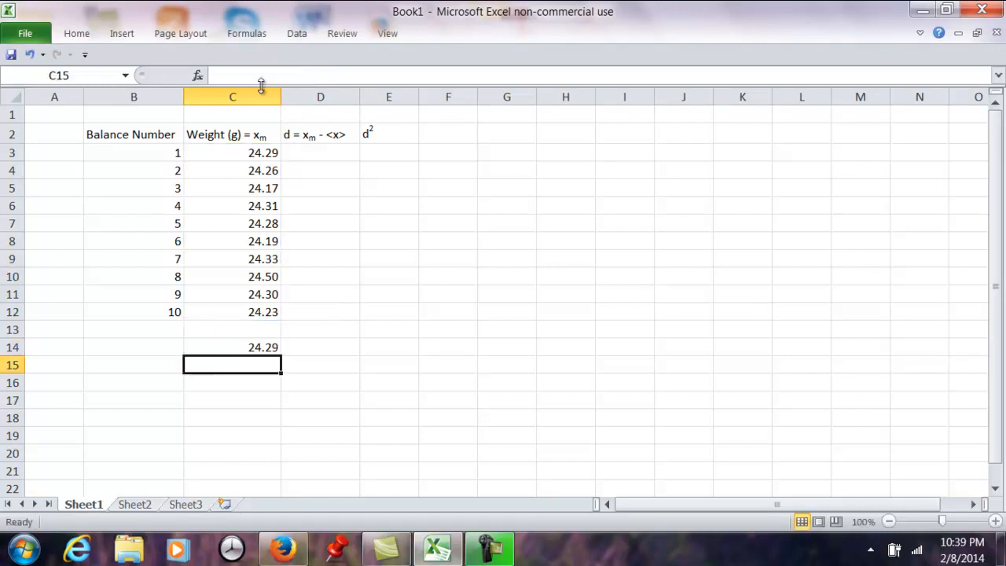
- Enter the deviation formula =C3-$C$14 in D3, with an absolute reference to the mean
left_click(327, 154)
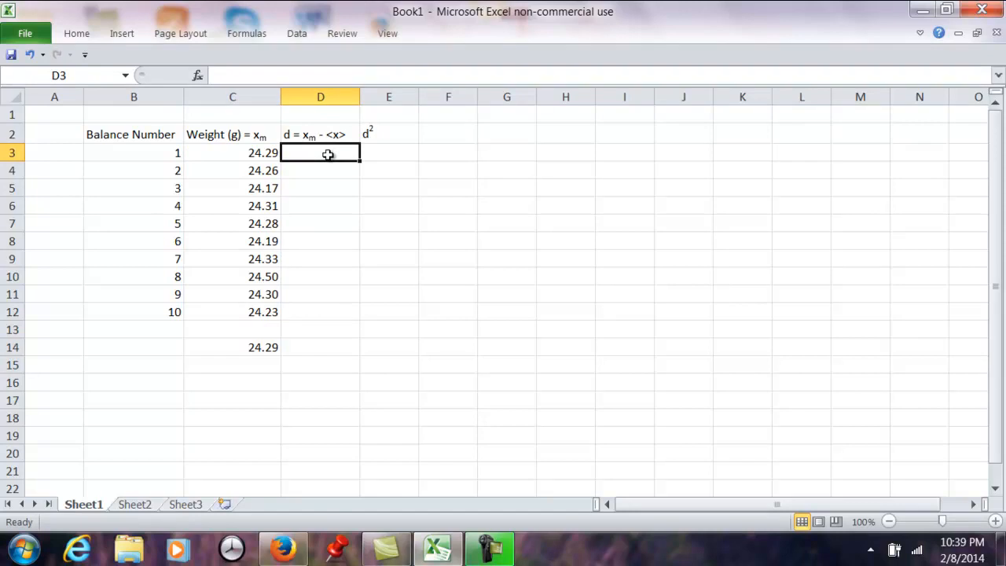
type("=")
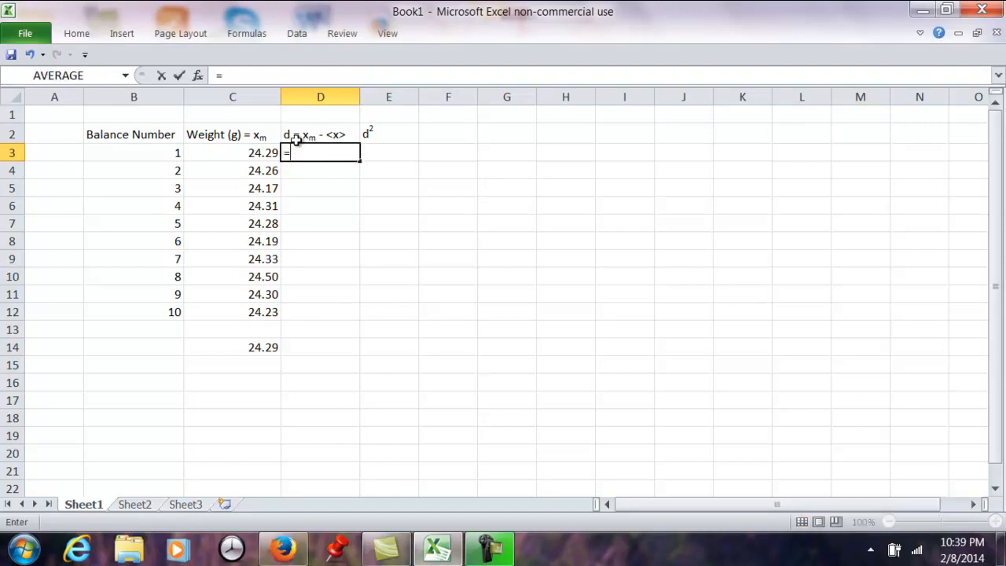
left_click(262, 155)
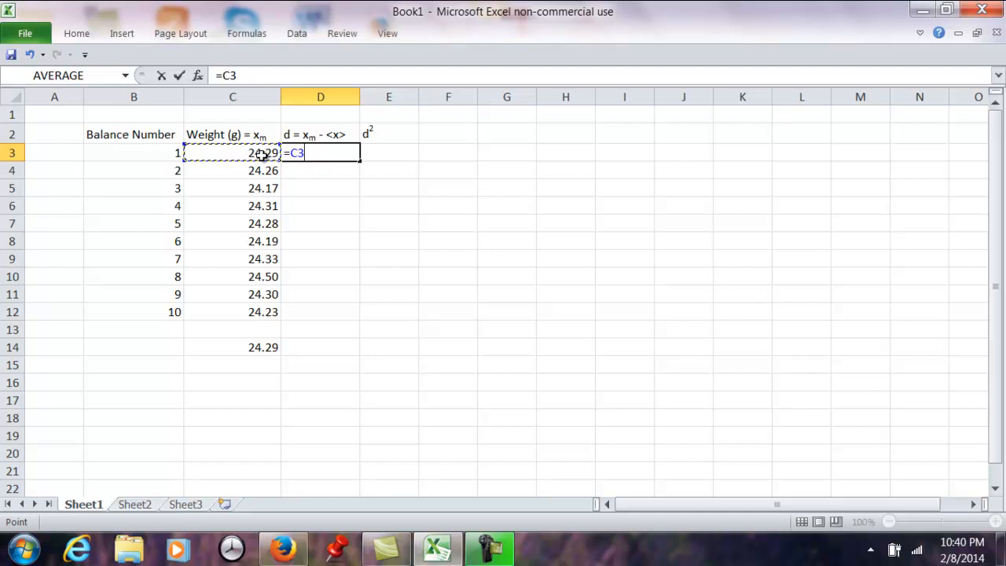
type("-")
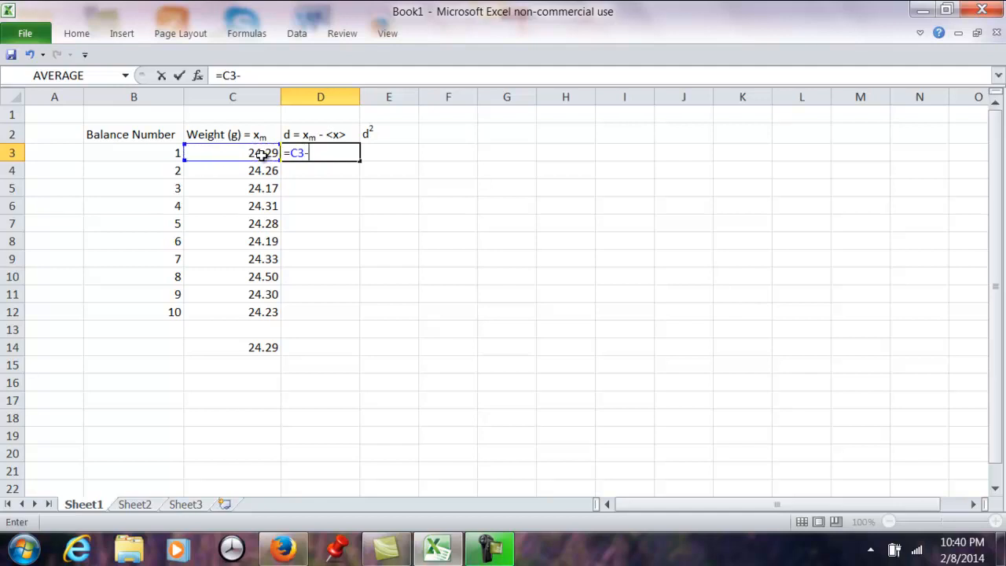
left_click(257, 349)
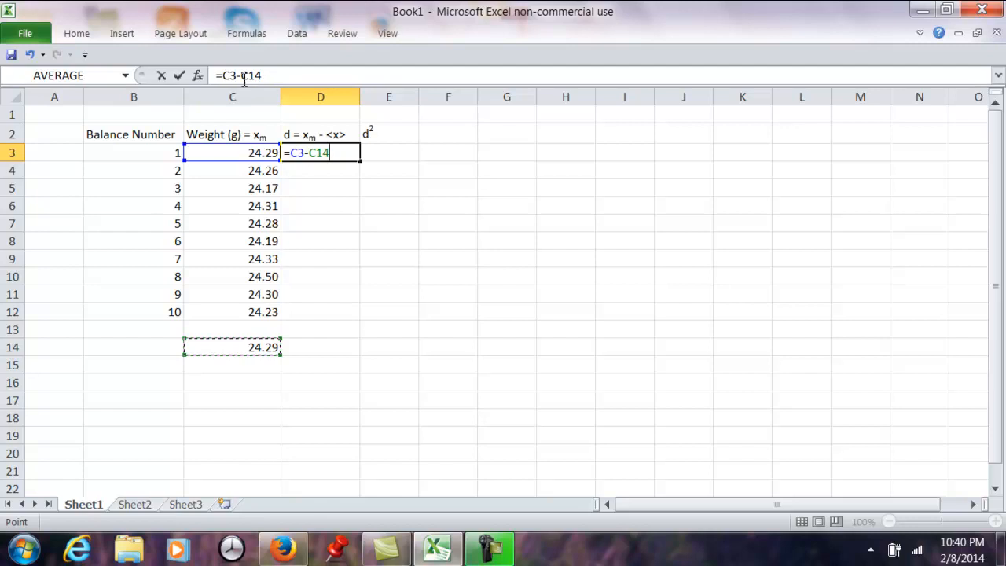
left_click(312, 156)
type("$")
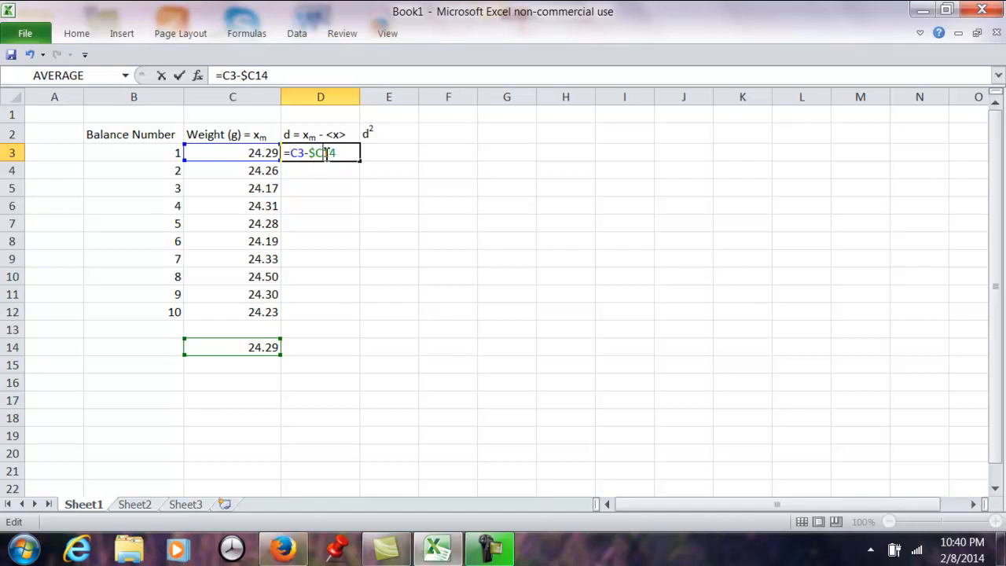
left_click(327, 153)
type("$")
key("Return")
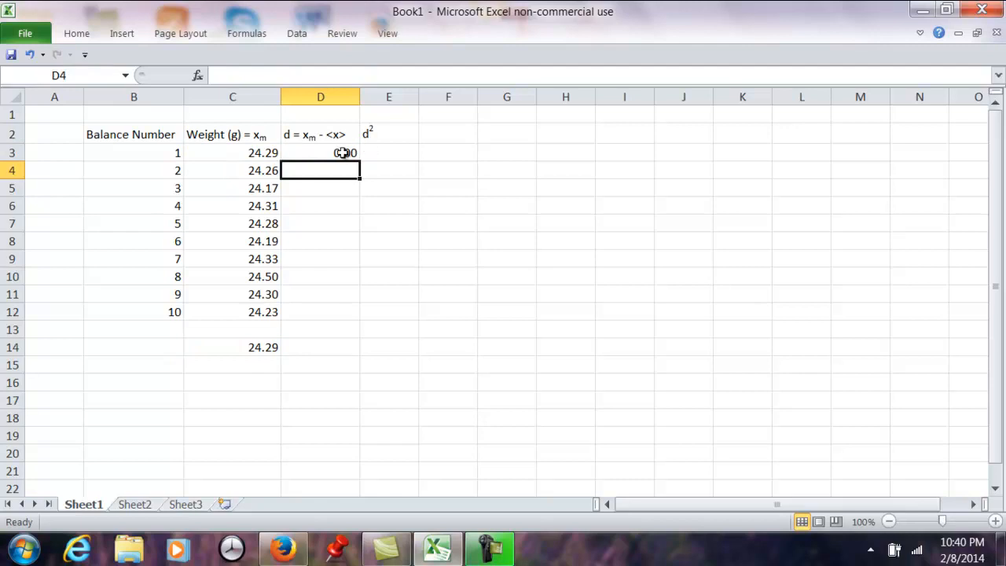
- Fill the deviation formula from D3 down through D12 for all ten balances
left_click(343, 152)
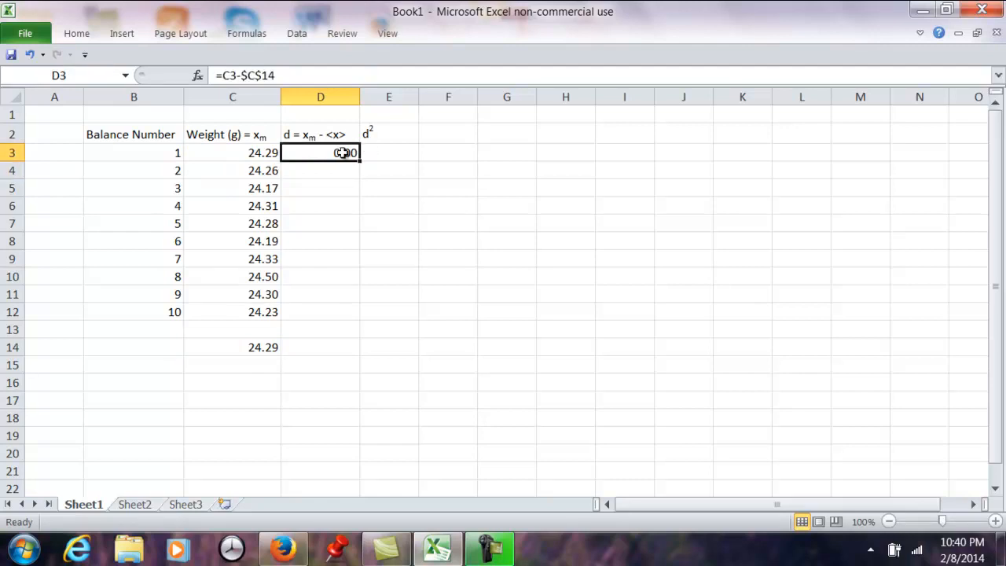
left_click_drag(344, 152, 338, 307)
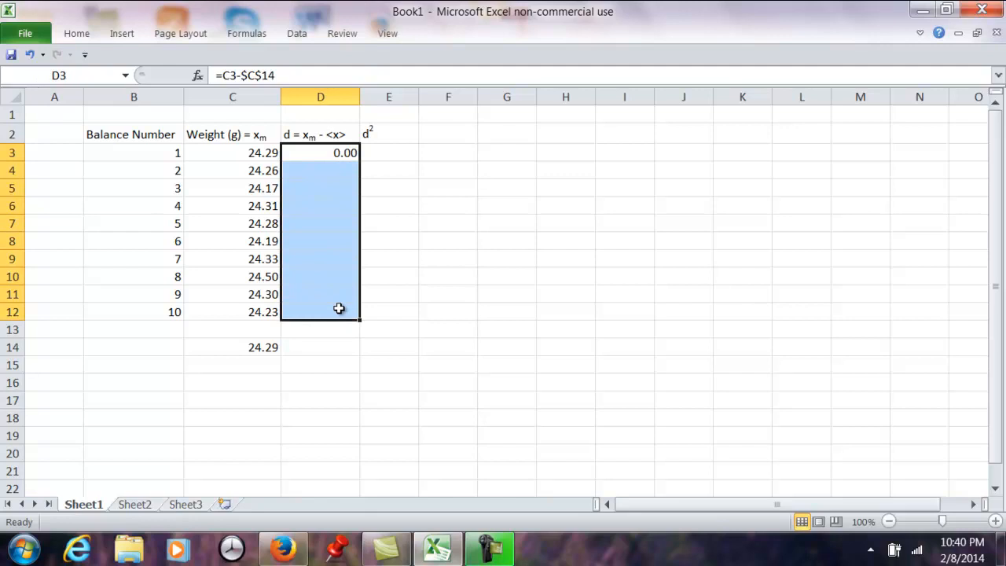
left_click(77, 34)
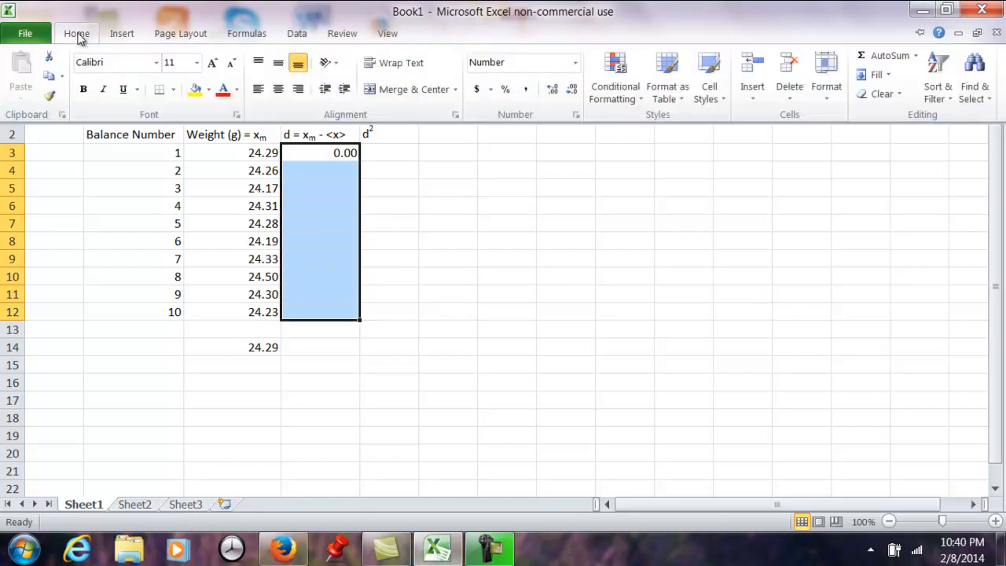
left_click(874, 75)
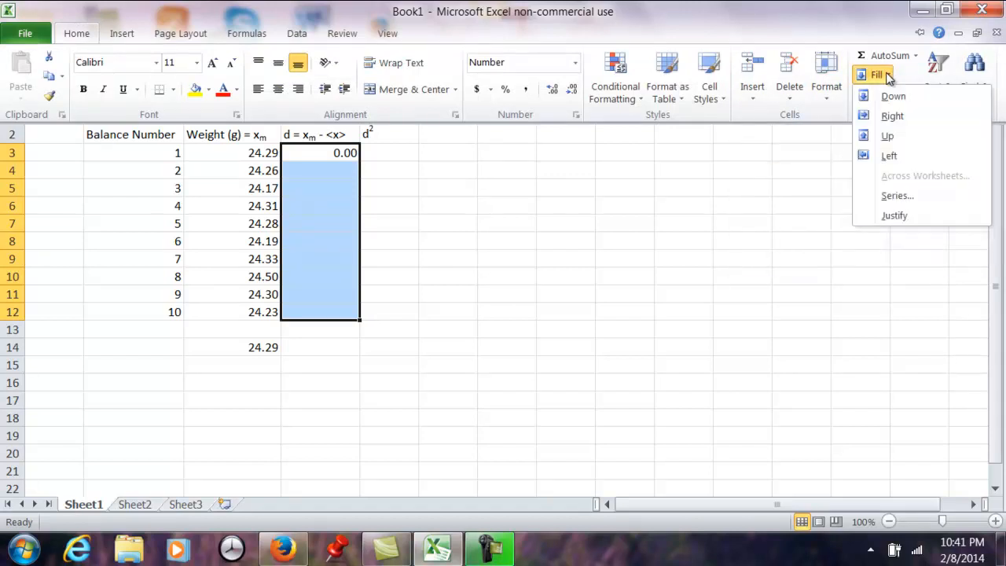
left_click(868, 95)
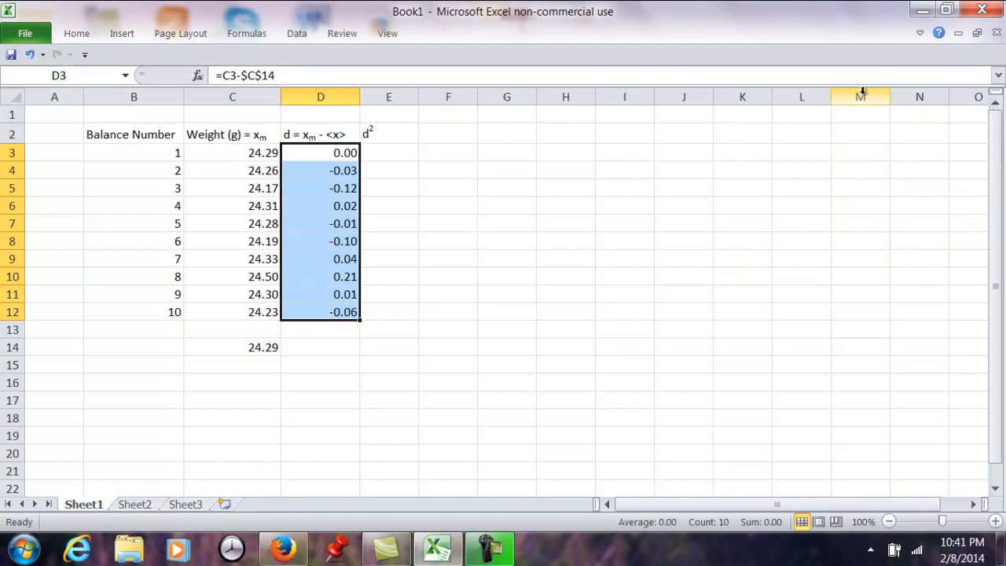
- Examine the filled deviation formulas in D3:D11 to check how the weight and mean references carry down the column
left_click(378, 171)
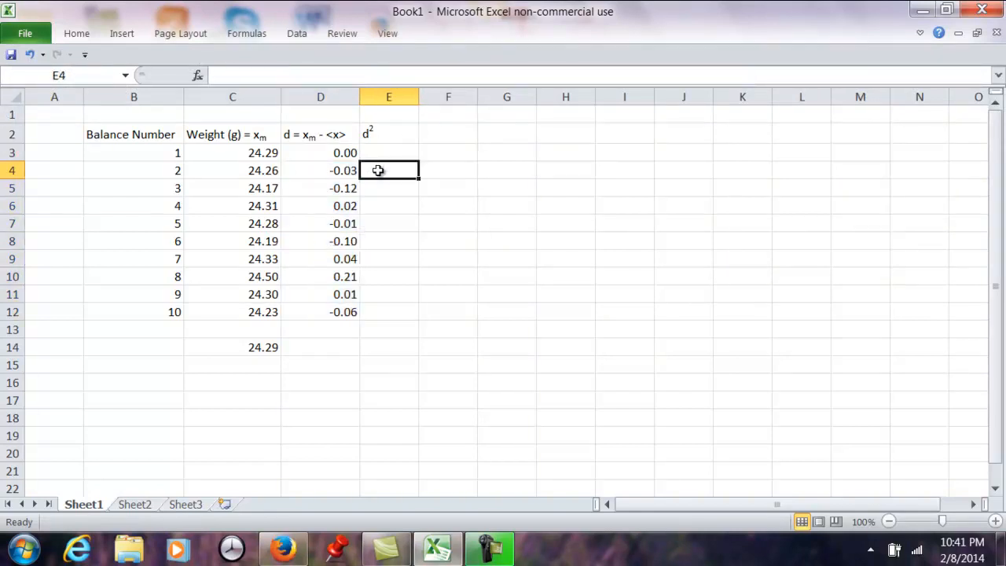
left_click(337, 153)
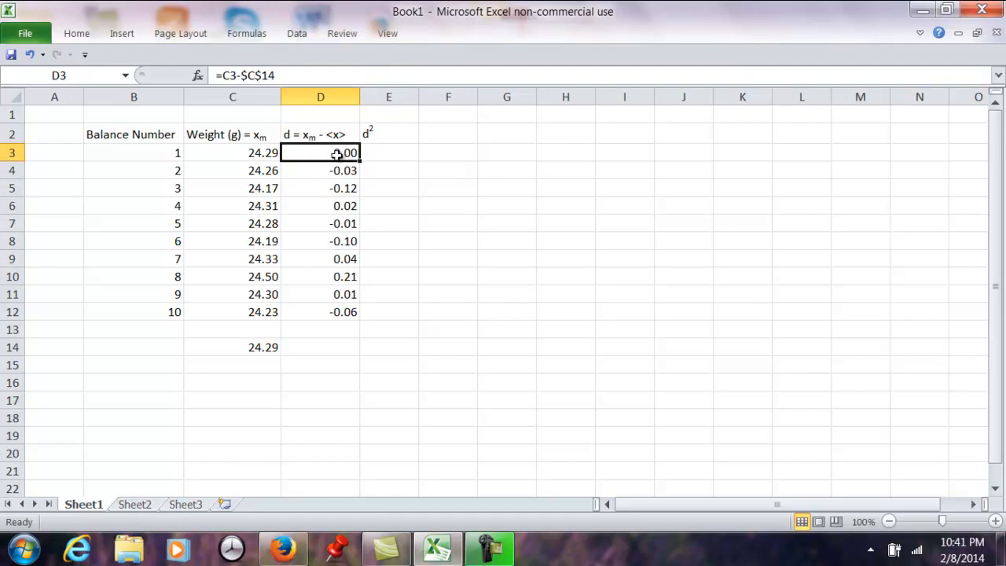
left_click(336, 170)
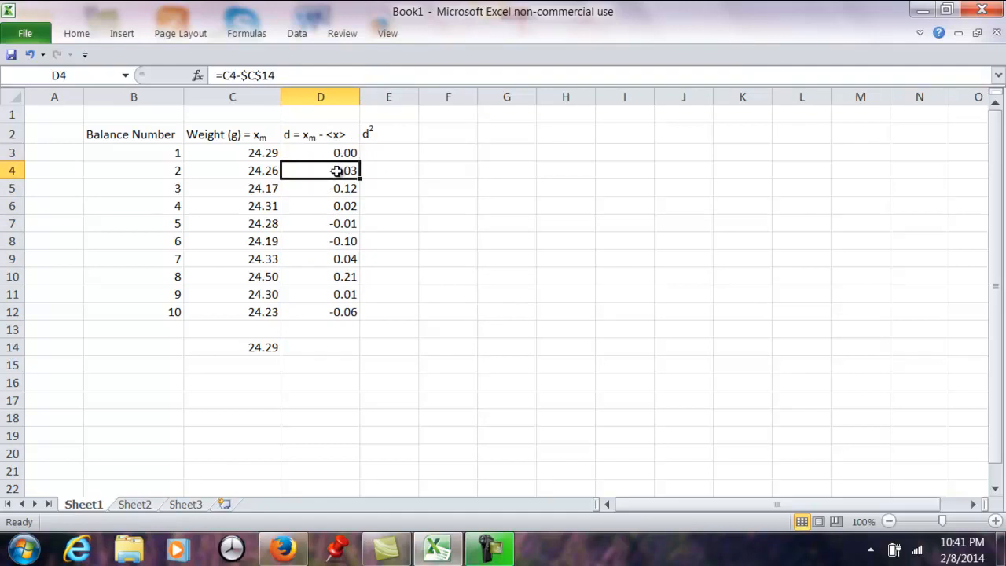
left_click(337, 189)
left_click(336, 206)
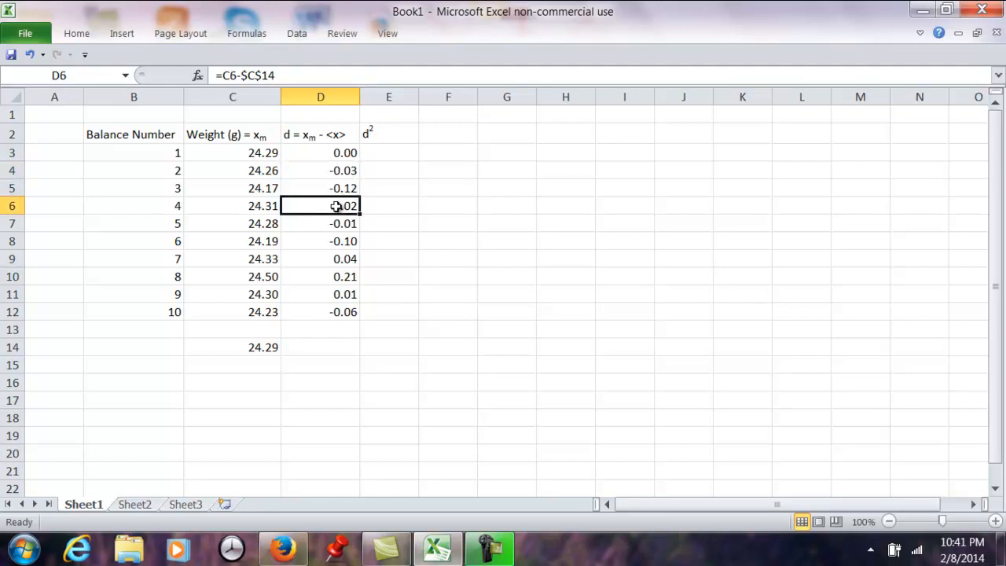
left_click(338, 223)
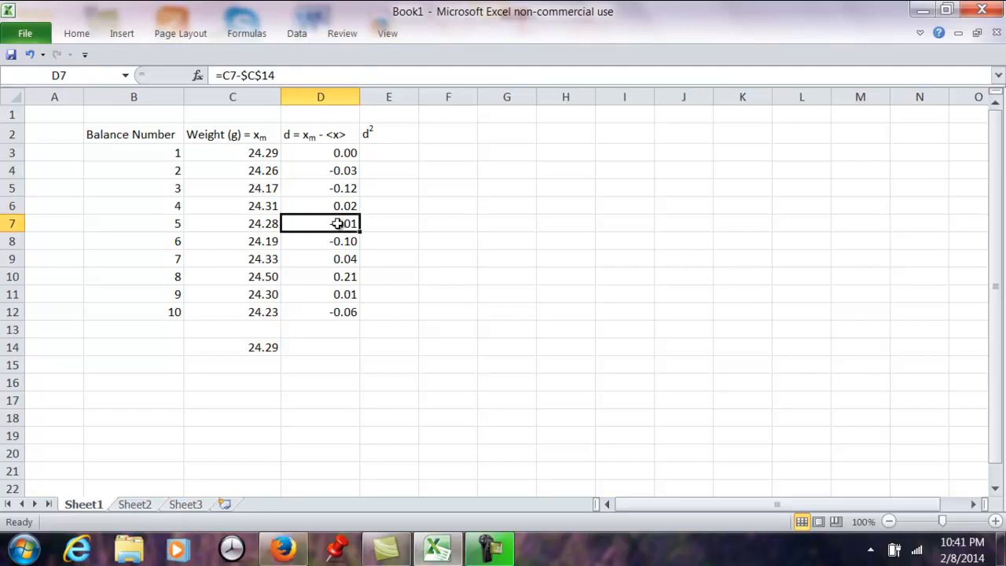
left_click(337, 241)
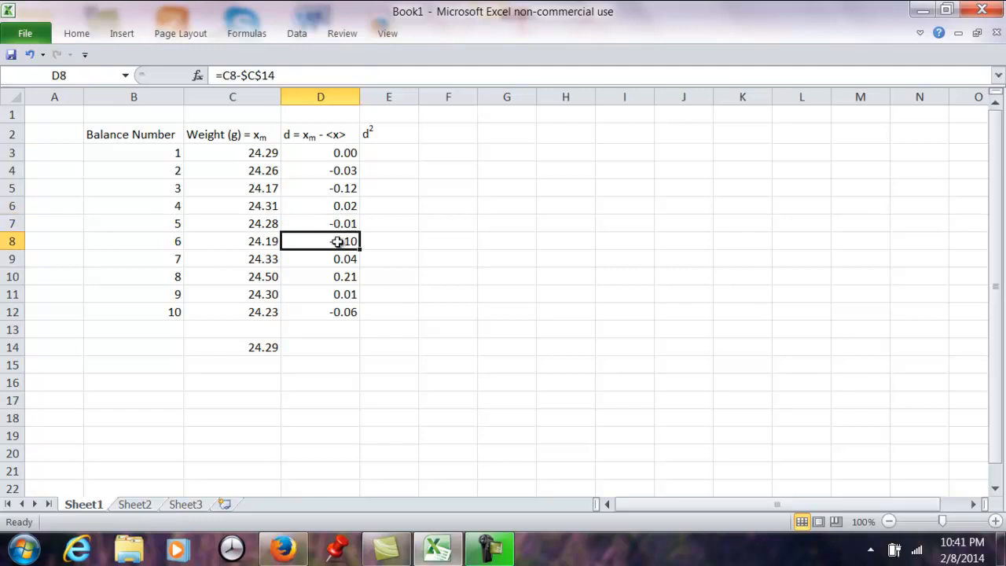
left_click(338, 260)
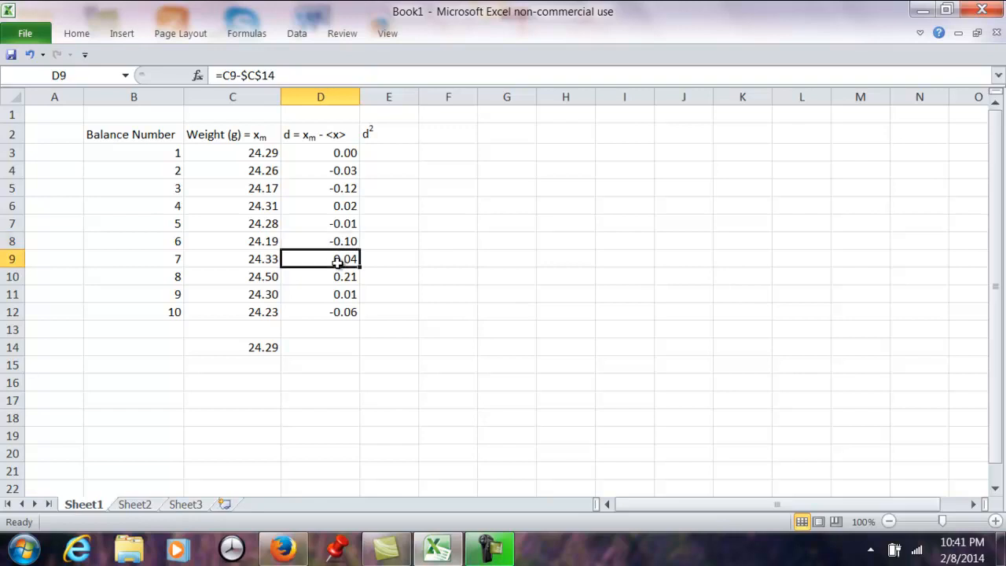
left_click(340, 277)
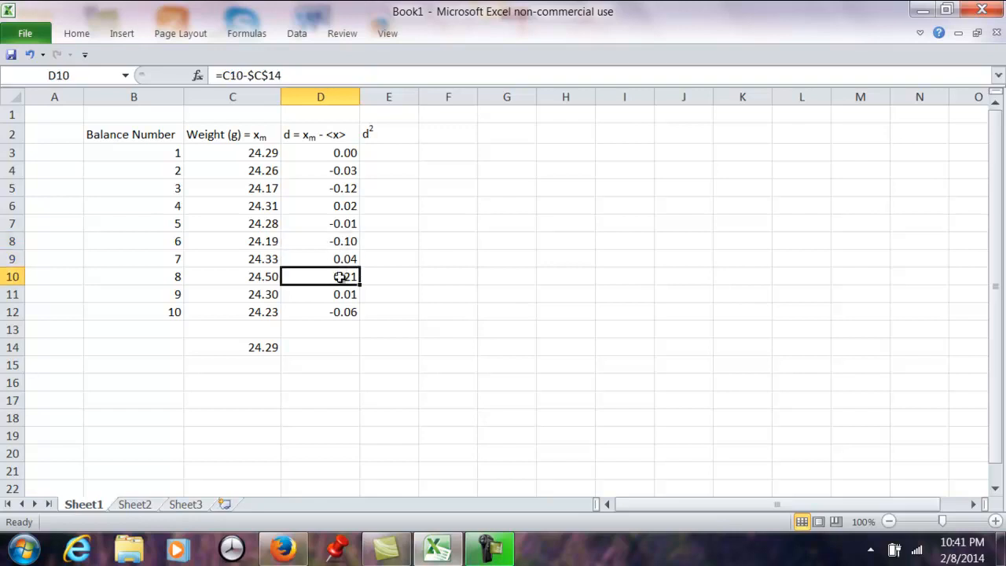
left_click(338, 293)
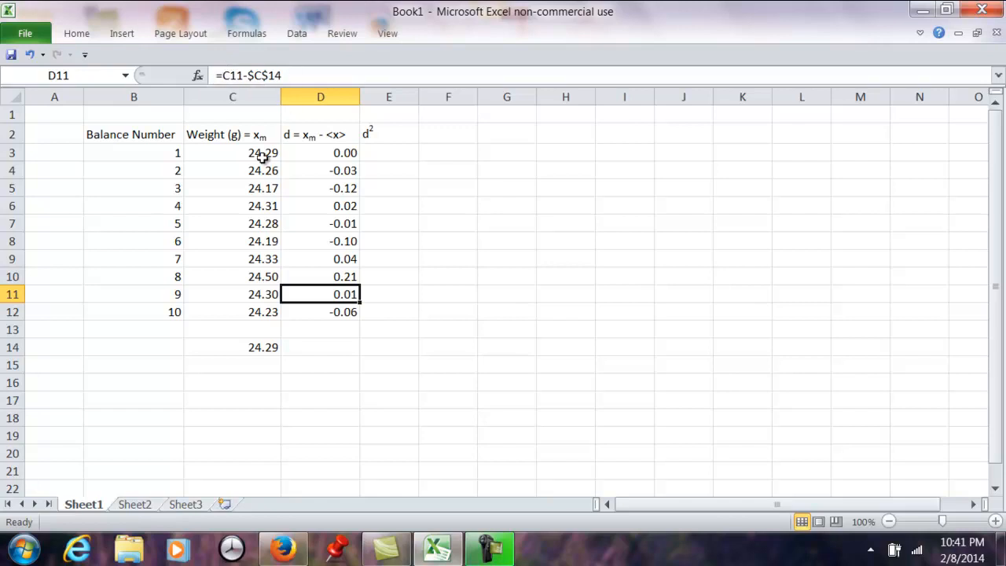
left_click(221, 74)
left_click_drag(220, 75, 299, 79)
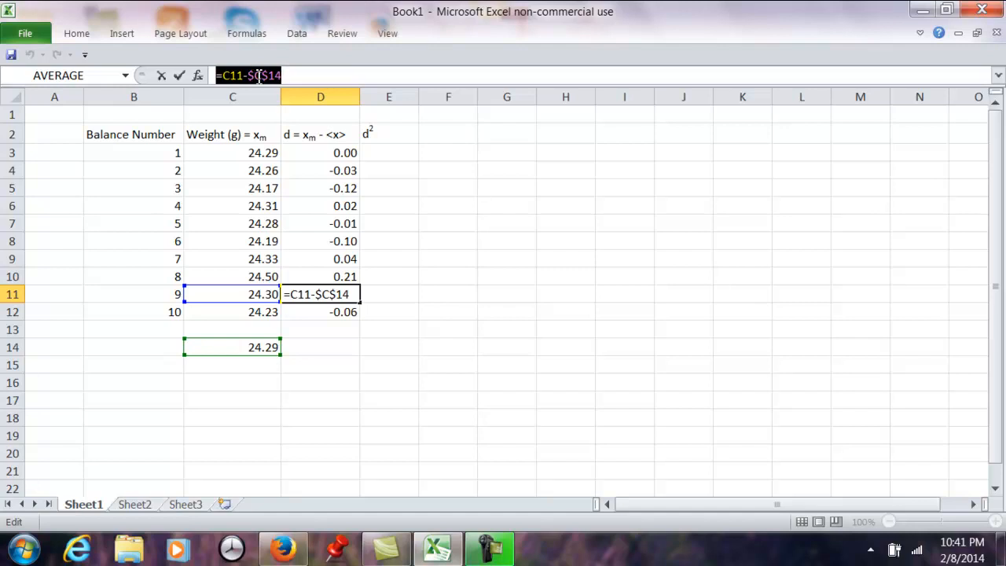
key("Return")
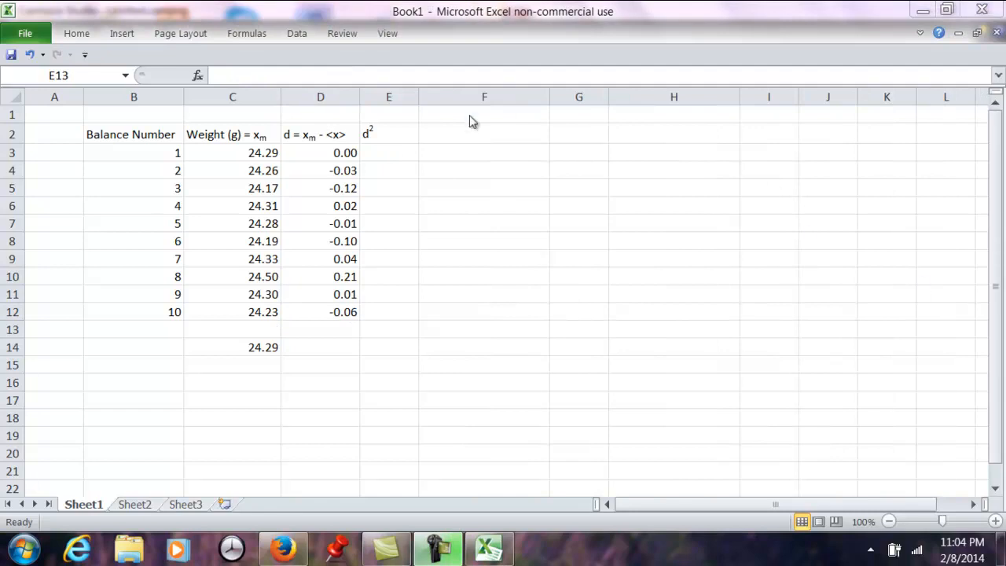
- Square the first deviation in E3 with the formula =POWER(D3, 2)
left_click(385, 153)
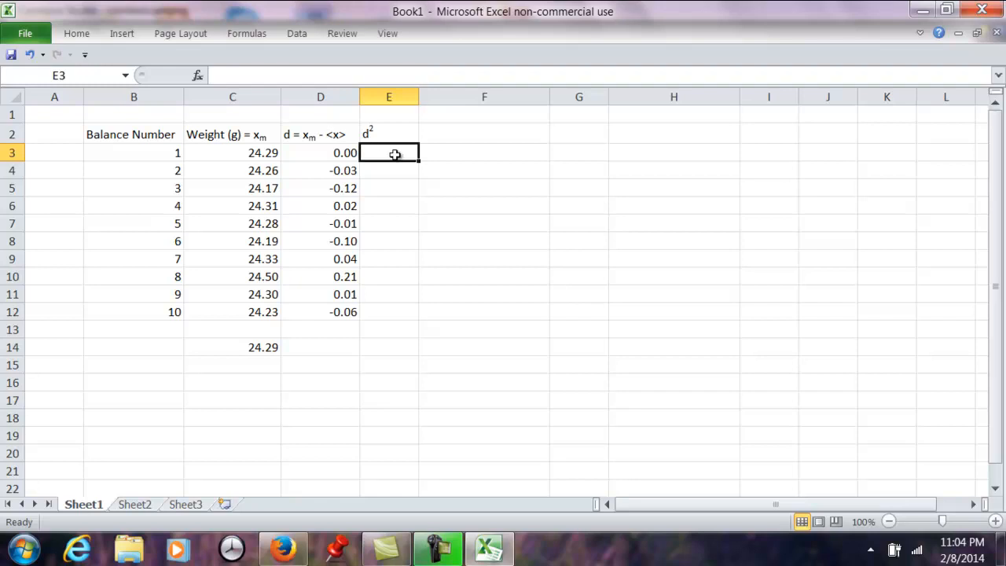
left_click(337, 157)
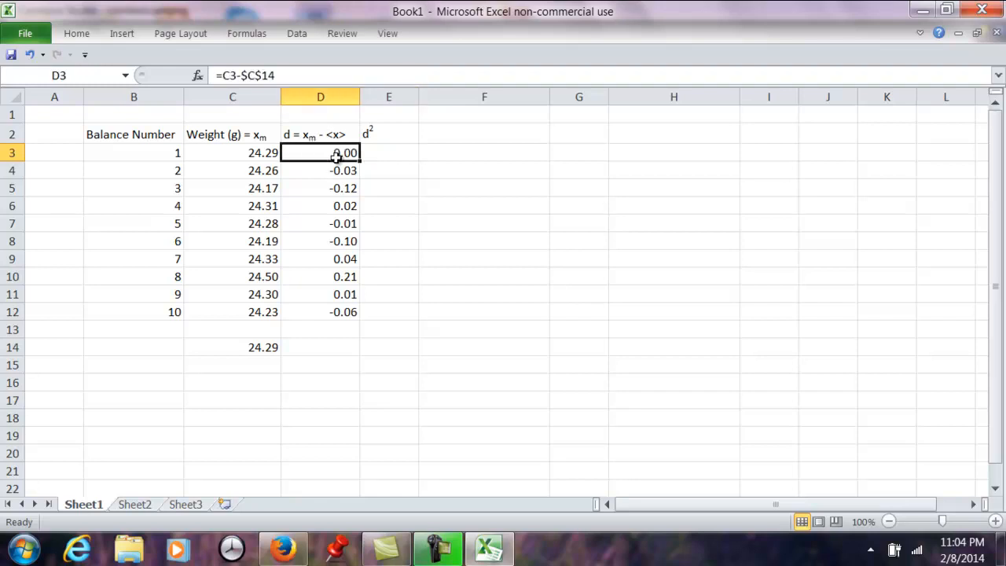
left_click(385, 153)
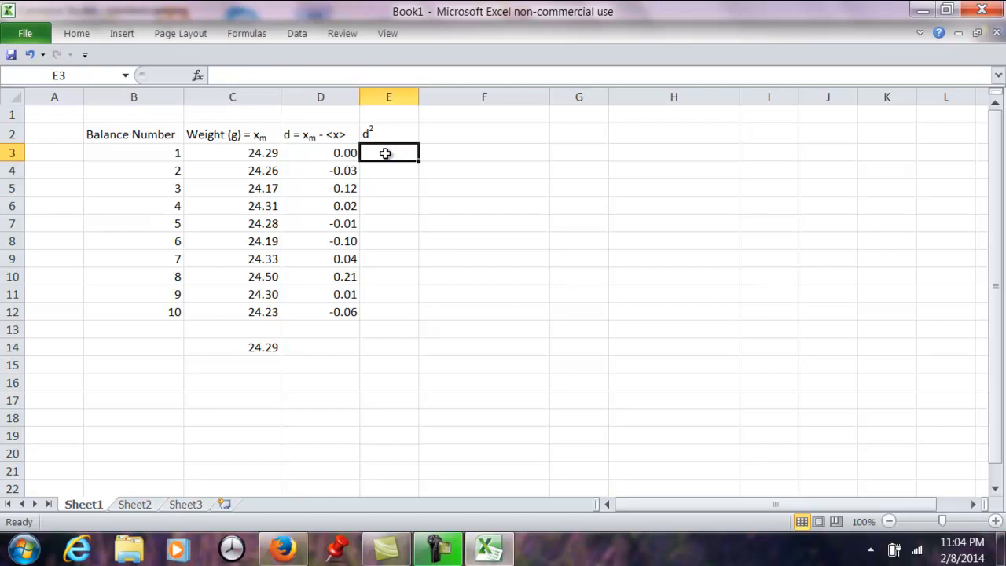
type("=")
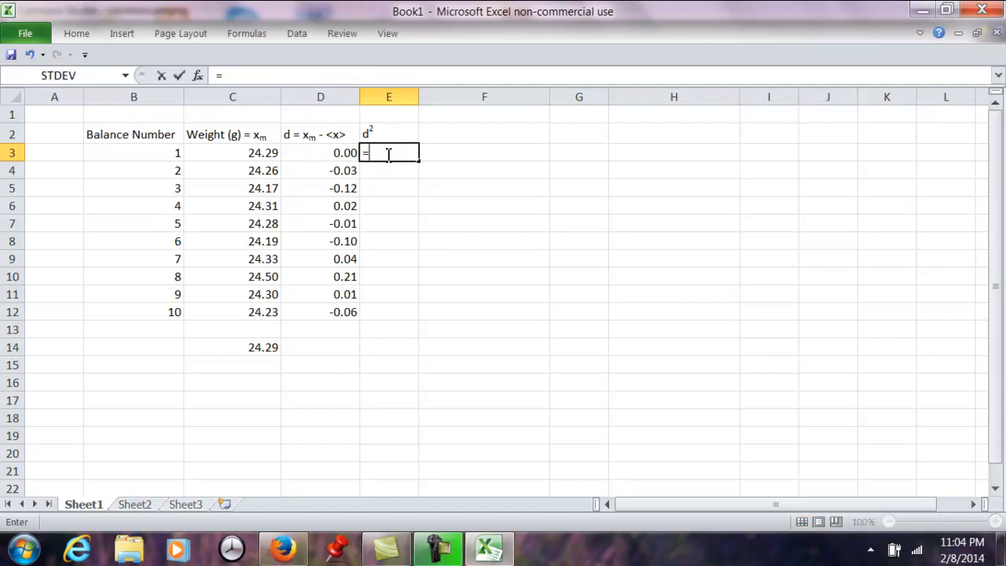
type("PP")
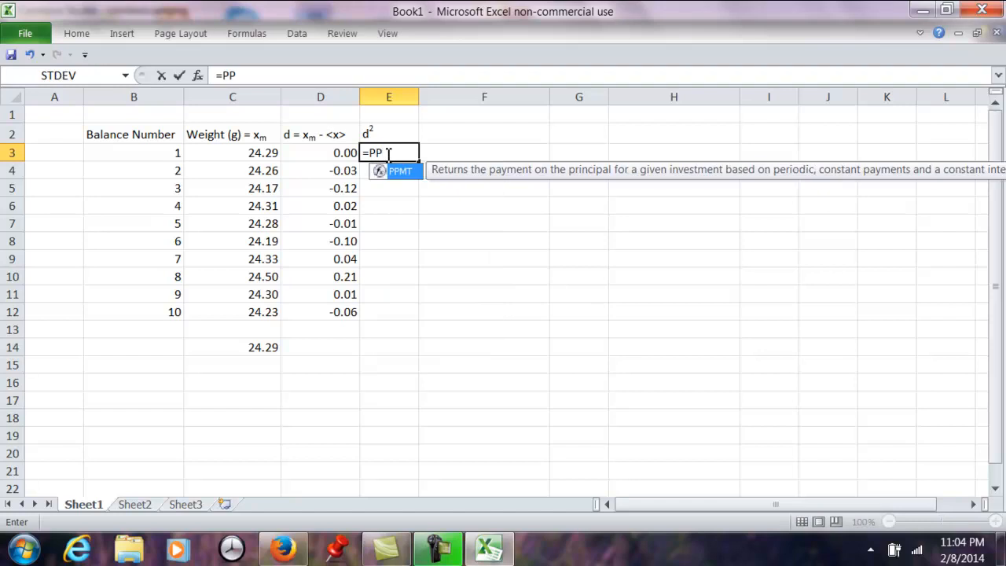
key("BackSpace")
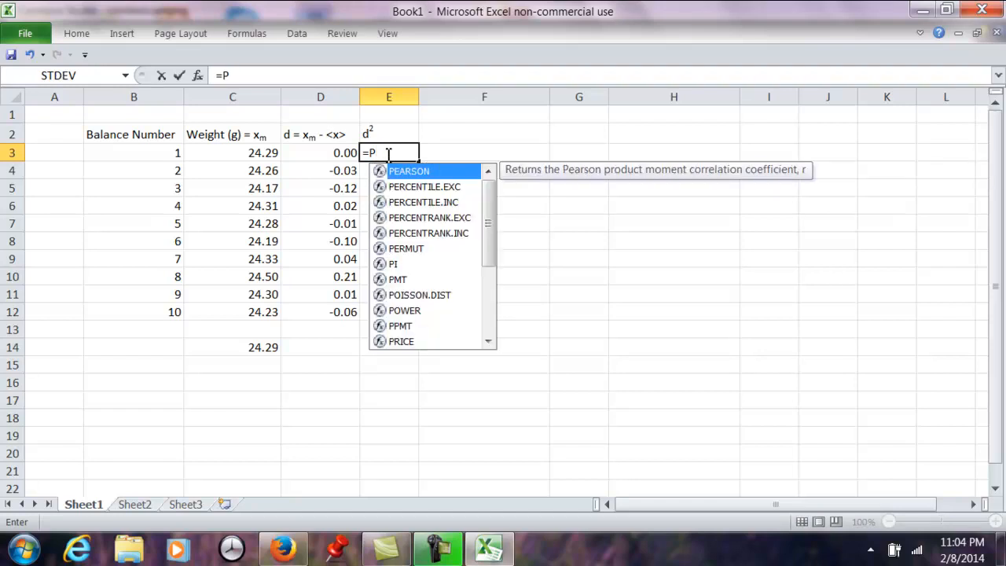
double_click(411, 313)
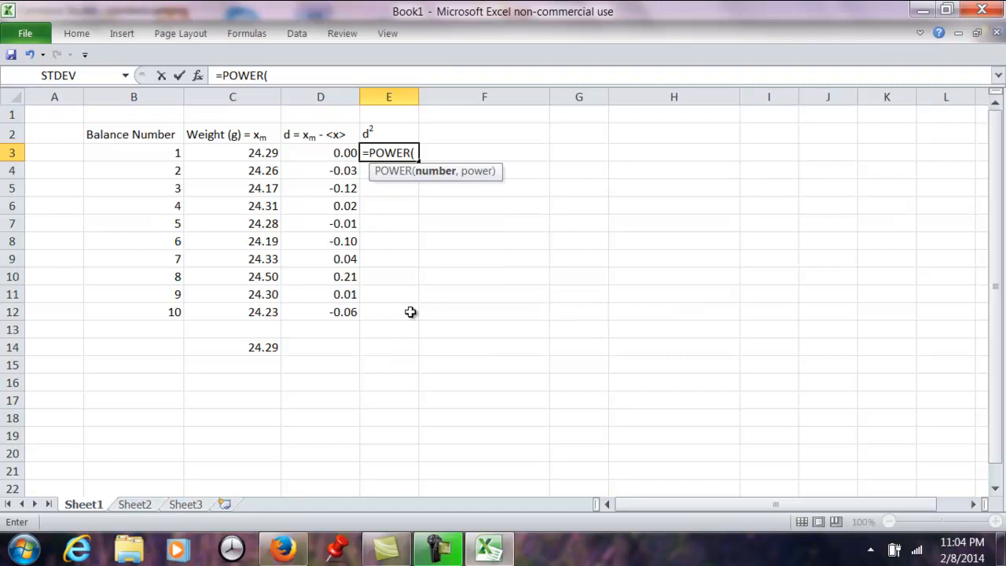
left_click(330, 153)
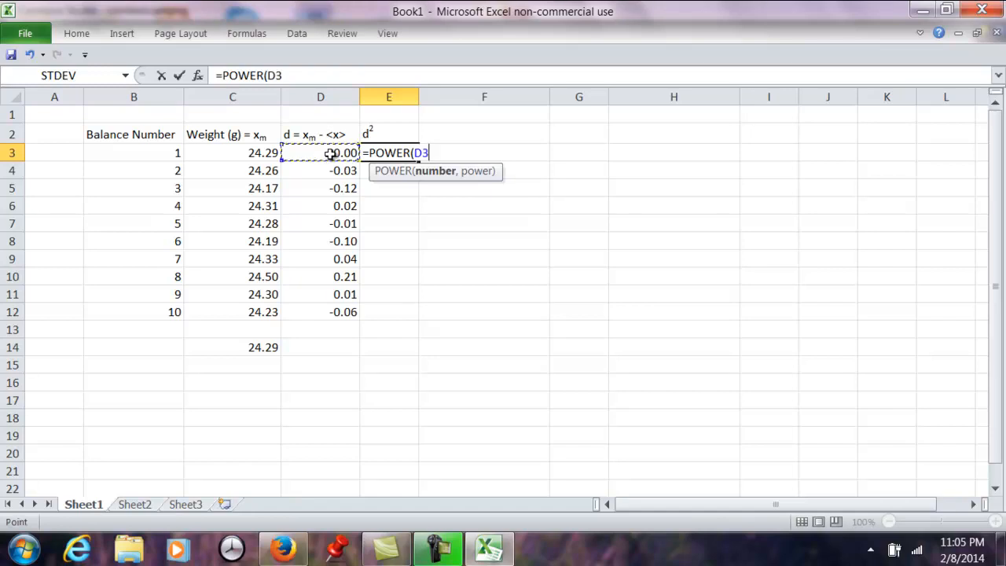
type(",")
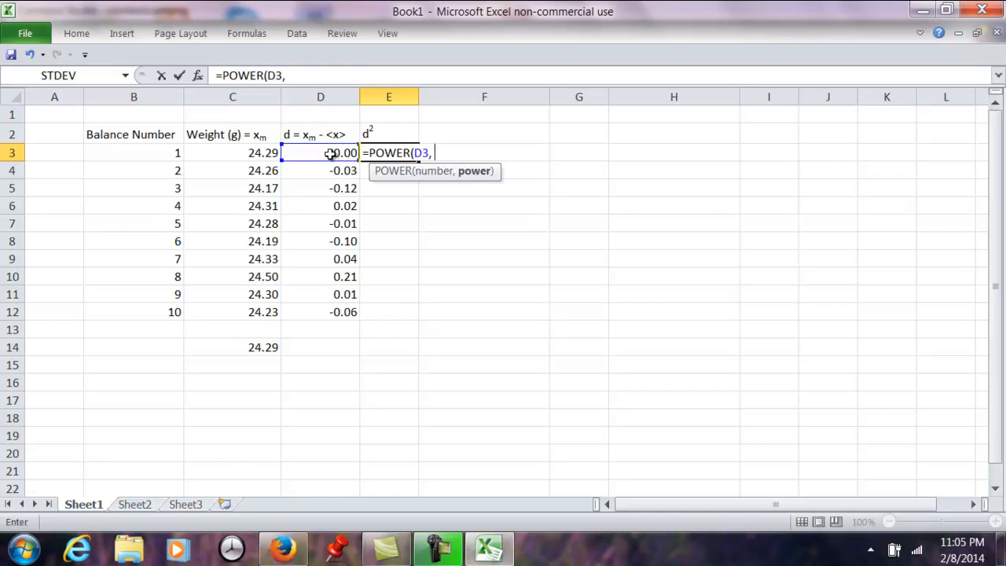
type(" 2)")
key("Return")
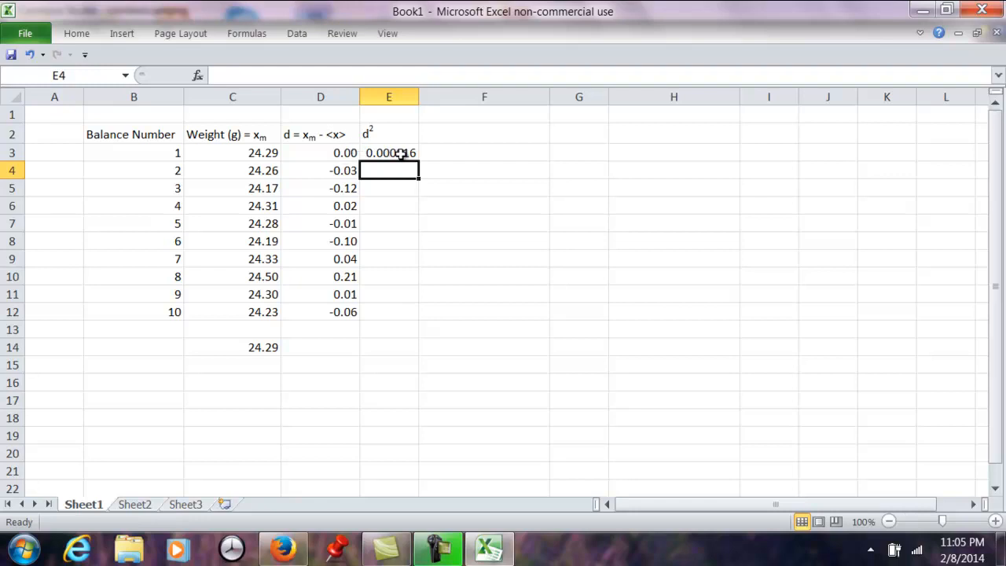
- Fill the squared-deviation formula from E3 down through E12
left_click_drag(401, 153, 397, 316)
left_click(81, 38)
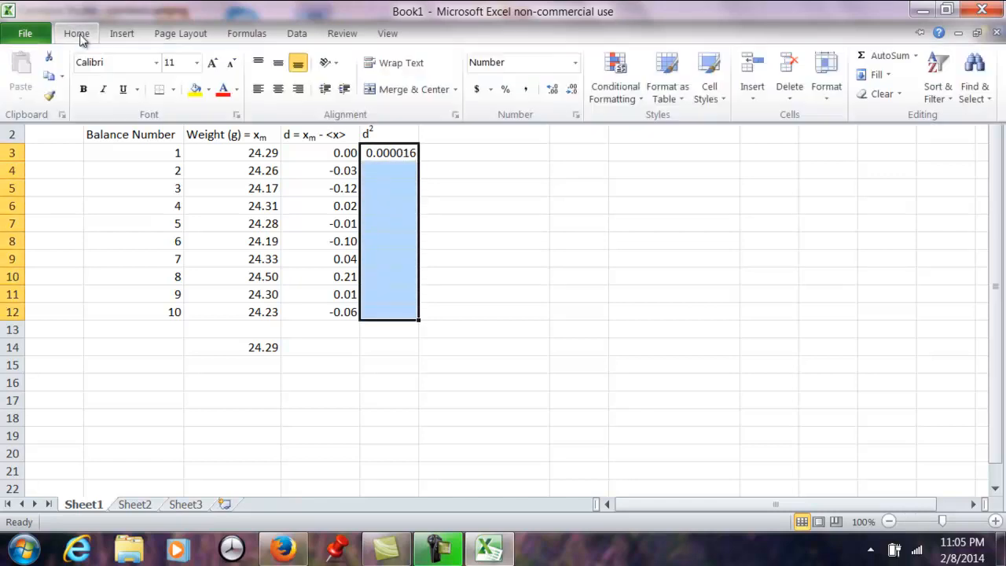
left_click(888, 75)
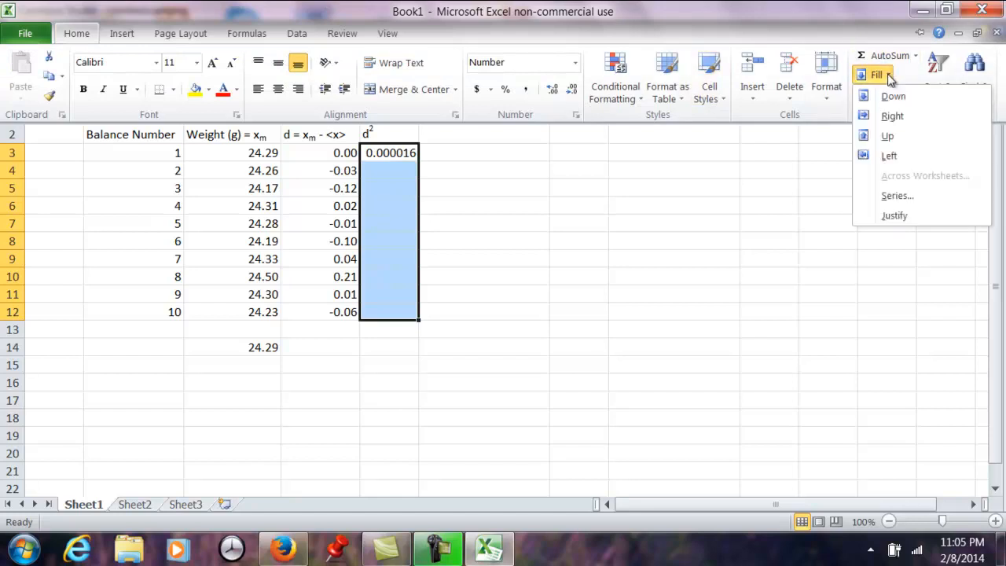
left_click(865, 96)
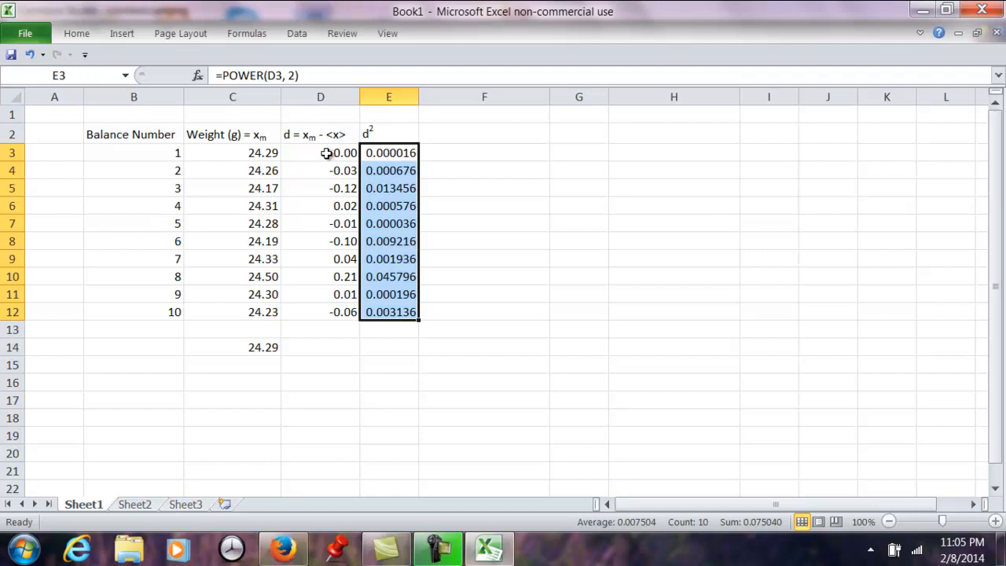
- Clear the squared-deviation formulas from E3:E12, leaving the column heading in place
left_click(398, 312)
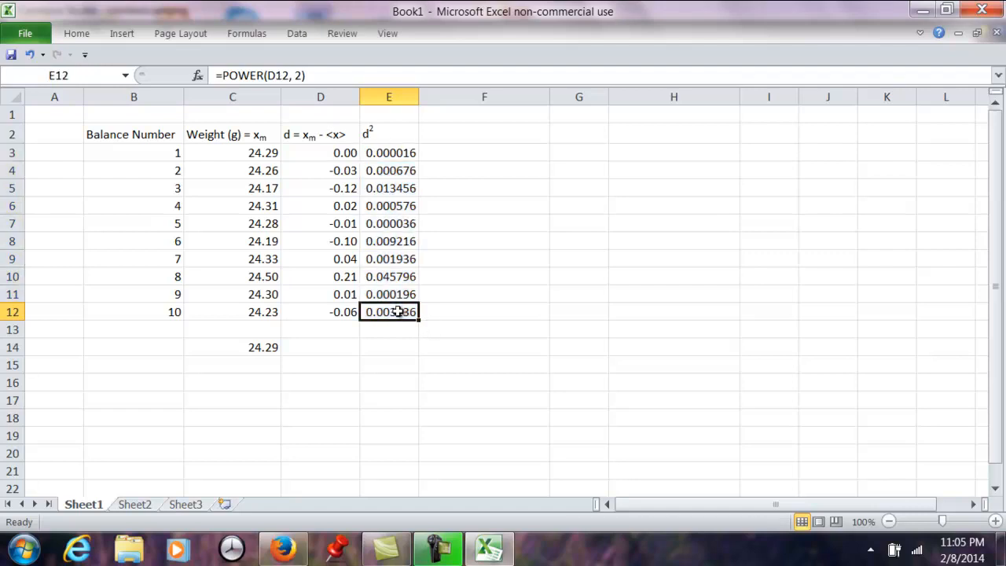
key("BackSpace")
key("Up")
key("BackSpace")
key("Up")
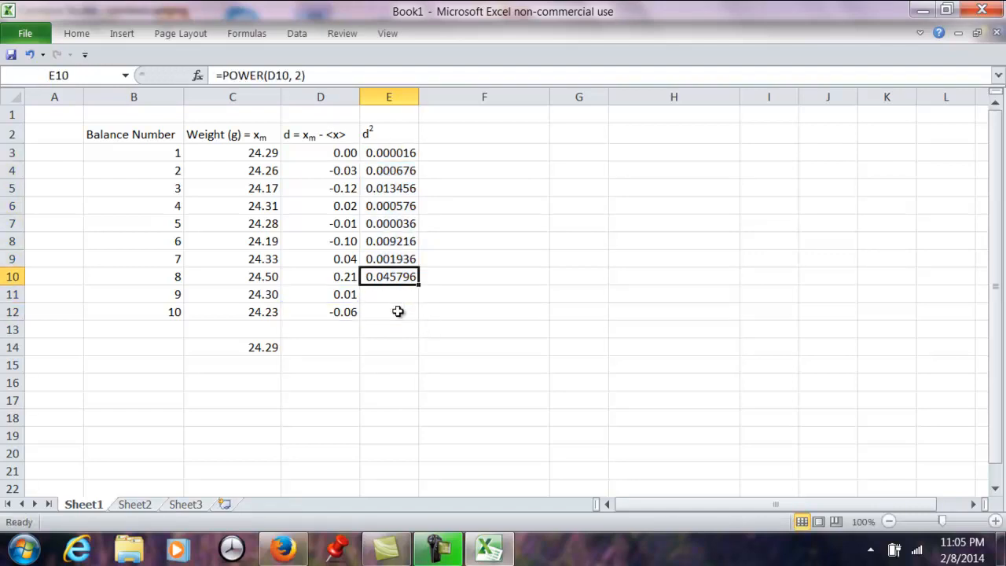
key("BackSpace")
key("Up")
key("BackSpace")
key("Up")
key("BackSpace")
key("Up")
key("BackSpace")
key("Up")
key("BackSpace")
key("Up")
key("BackSpace")
key("Up")
key("BackSpace")
key("Up")
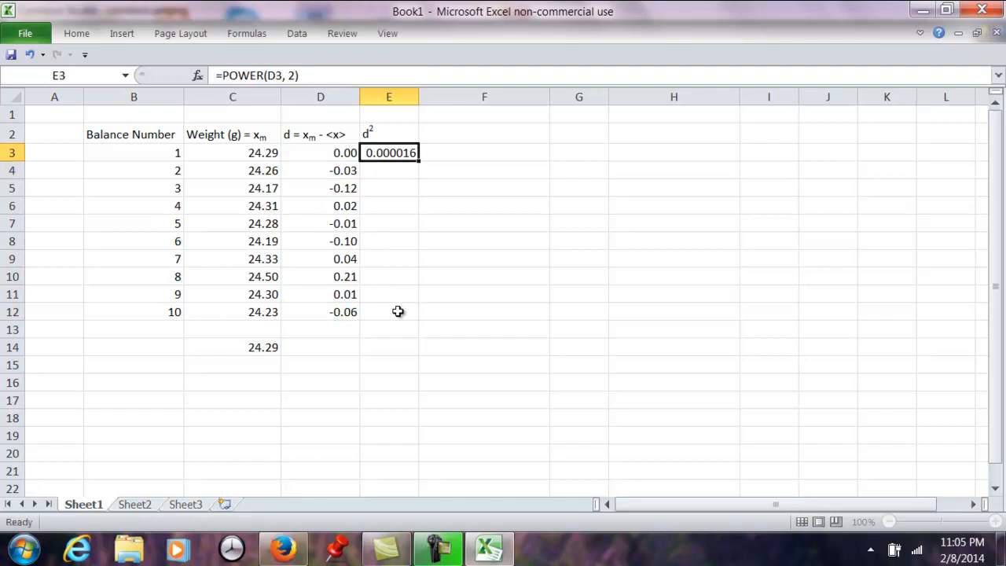
key("BackSpace")
key("Right")
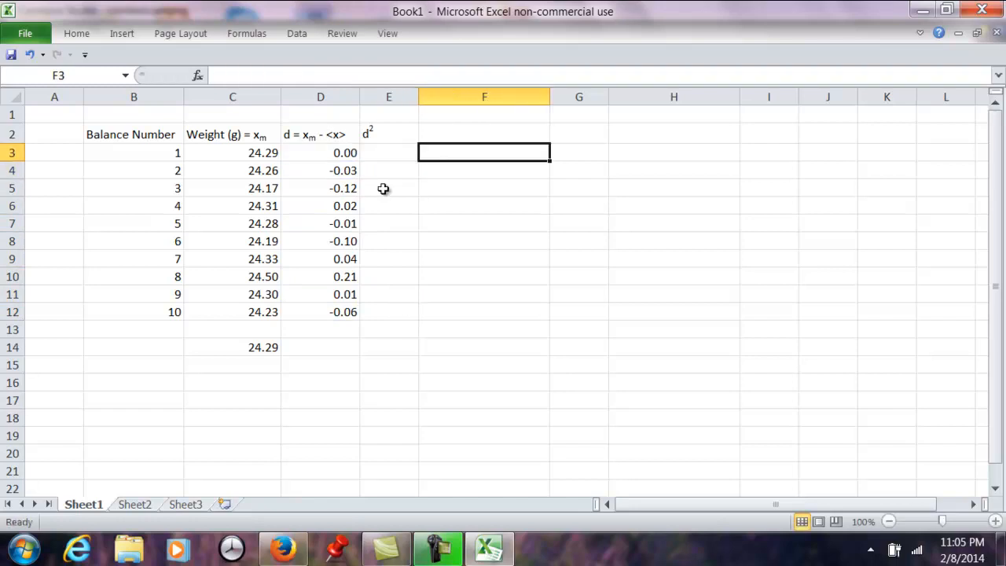
- Replace the deviation formulas in D3:D12 with their calculated values by copying the range and pasting values only over it
left_click(347, 153)
left_click(342, 170)
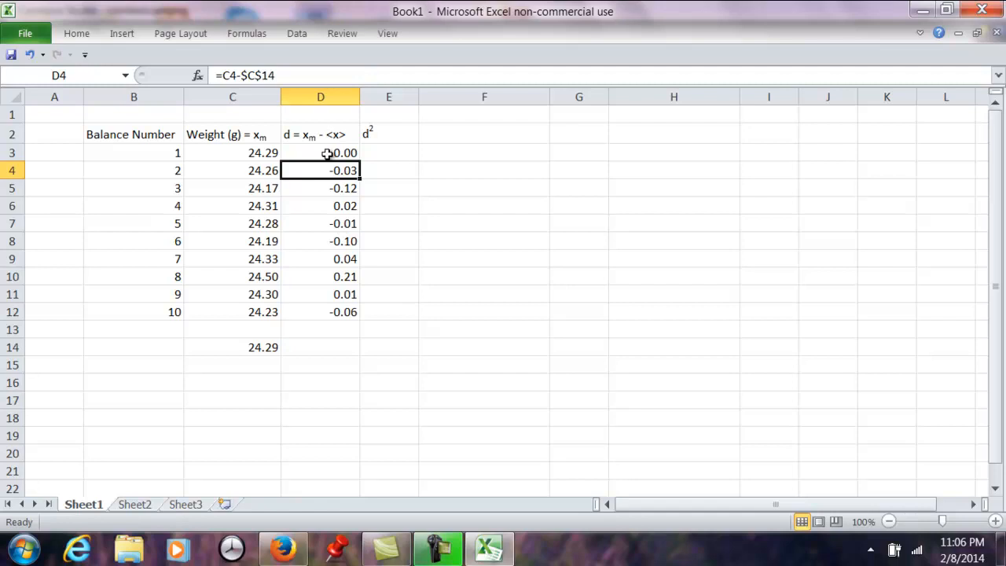
left_click_drag(327, 153, 326, 309)
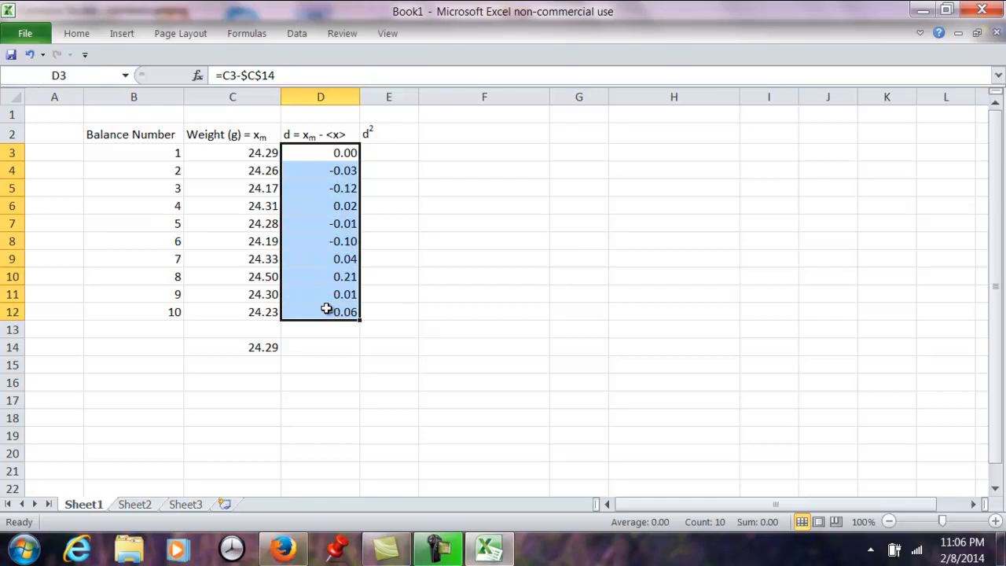
key("ctrl+c")
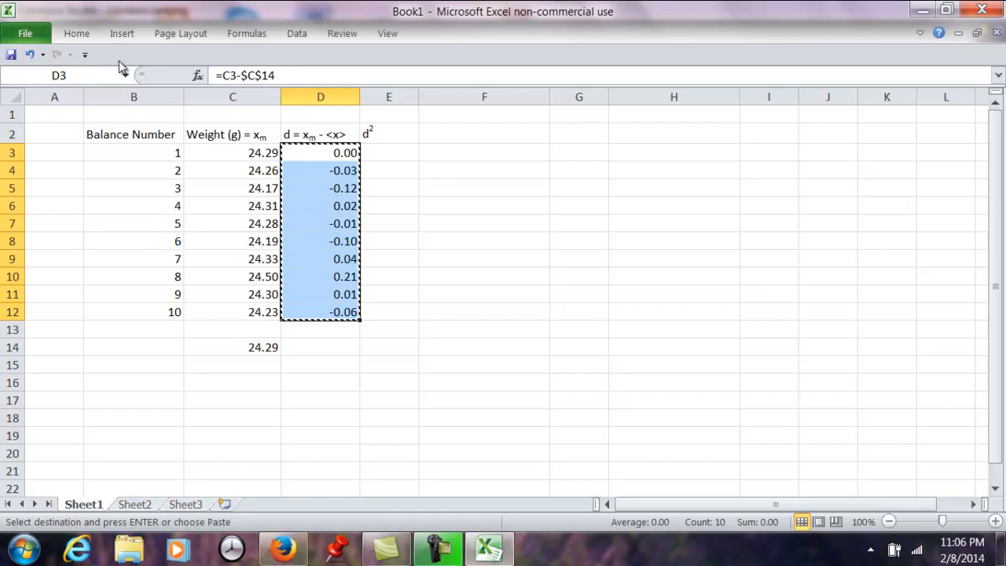
left_click(74, 34)
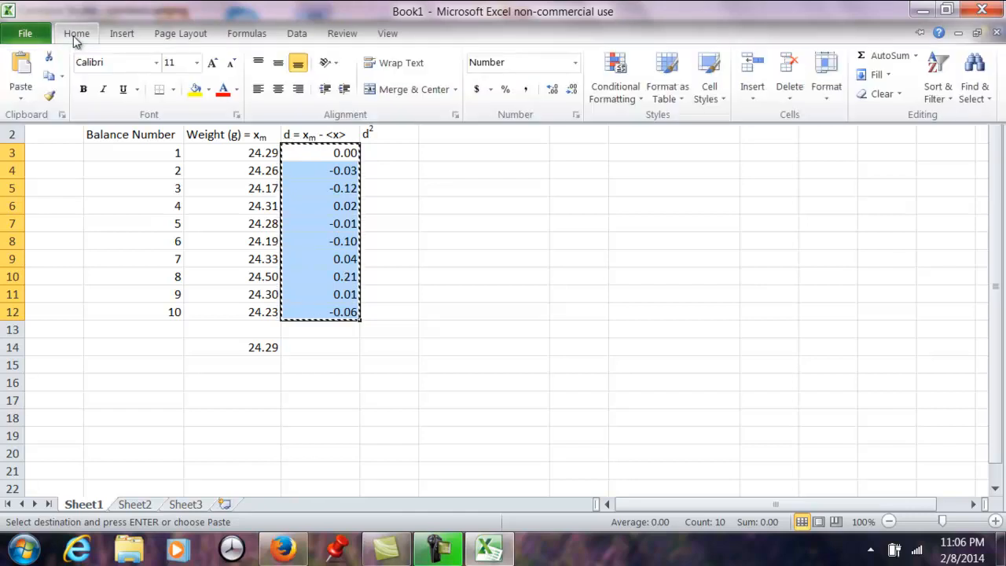
left_click(22, 96)
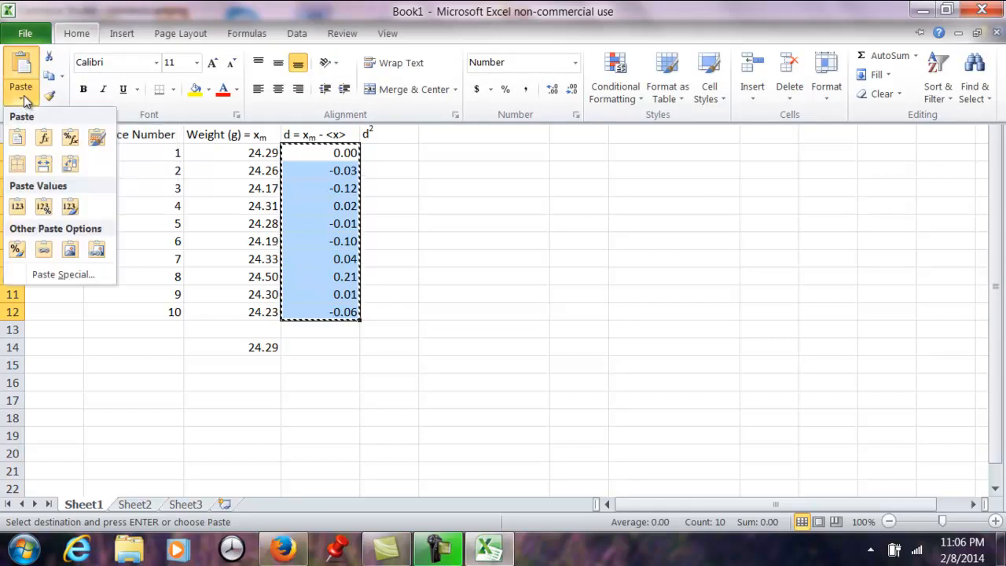
left_click(19, 208)
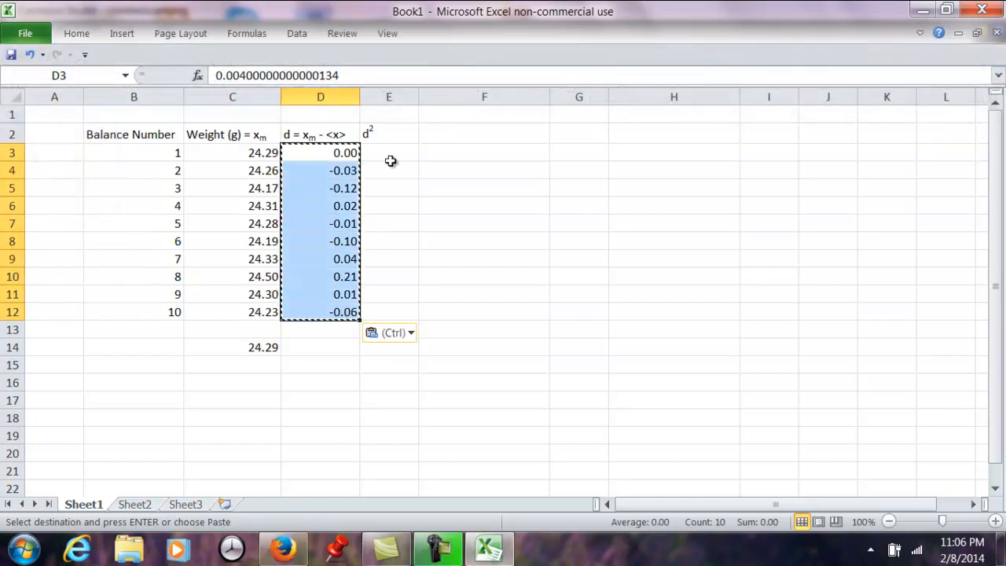
- Examine the contents of D3:D7 to check whether the deviation cells hold plain values instead of formulas
left_click(406, 167)
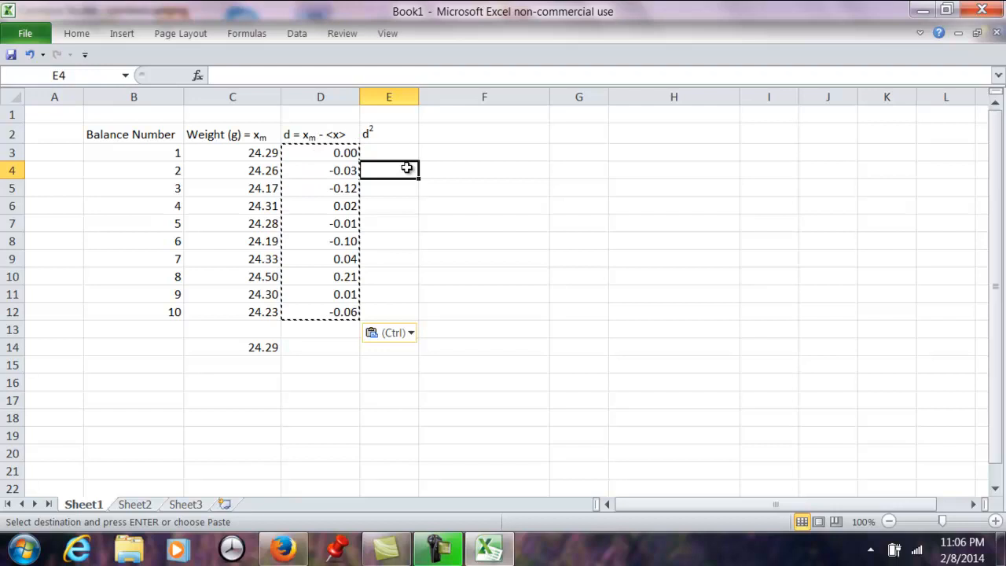
left_click(344, 150)
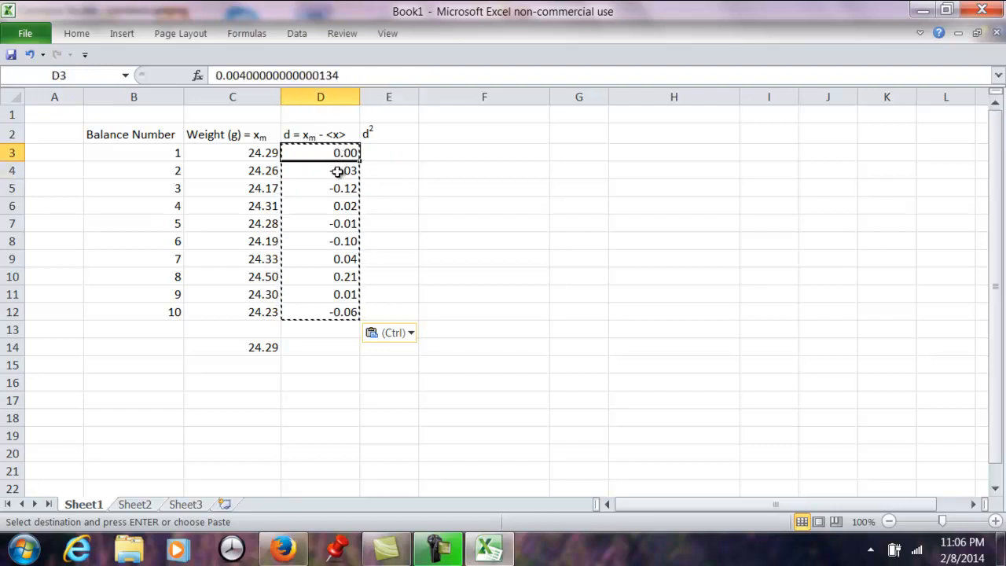
left_click(337, 170)
left_click(335, 191)
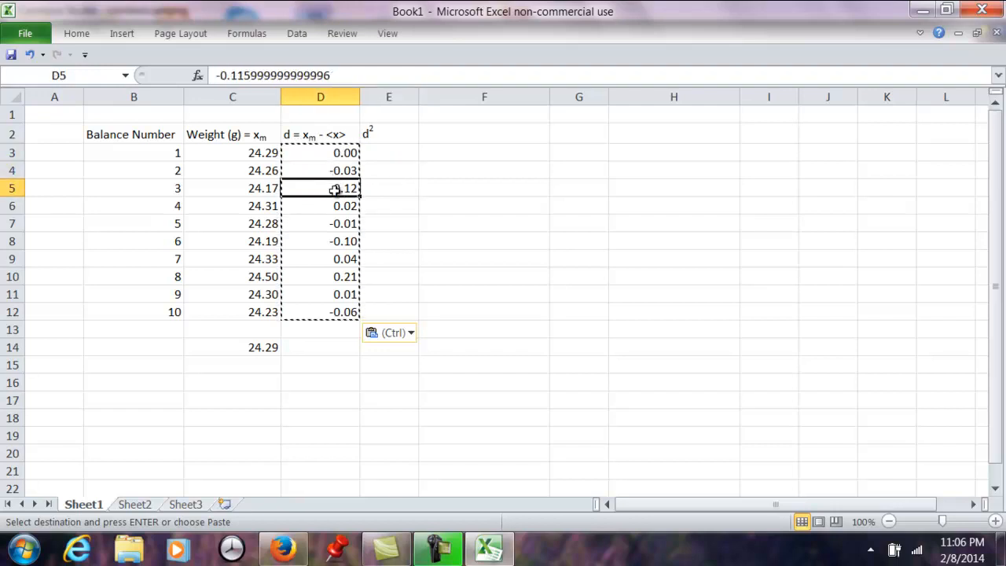
left_click(334, 207)
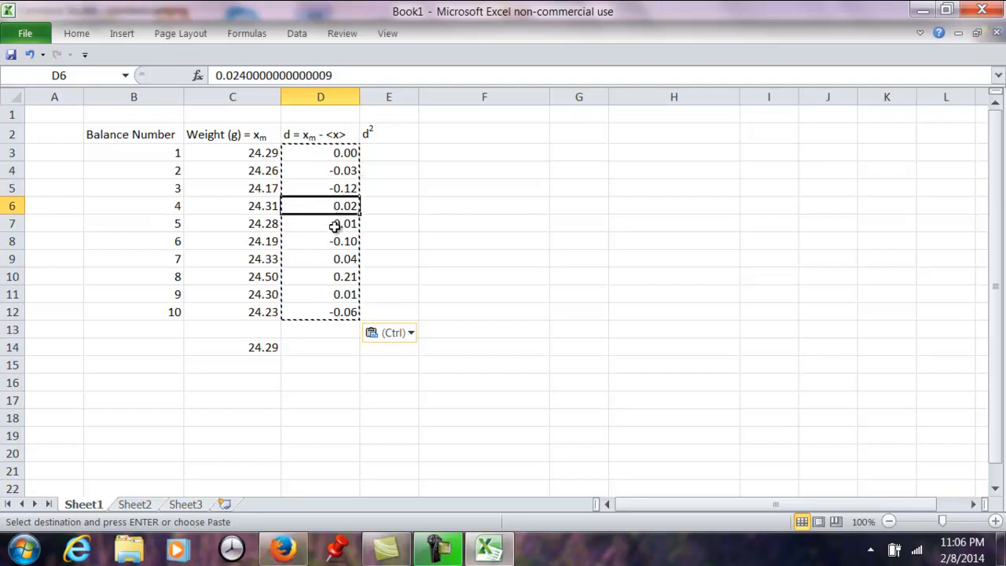
left_click(336, 225)
- Square the first pasted deviation value in E3 with the formula =POWER(D3, 2)
left_click(389, 153)
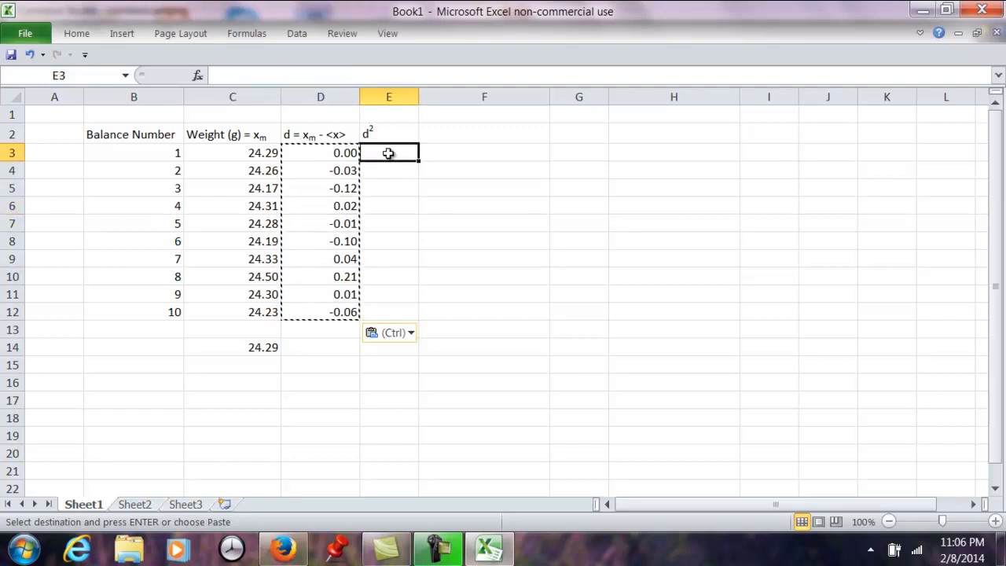
type("=")
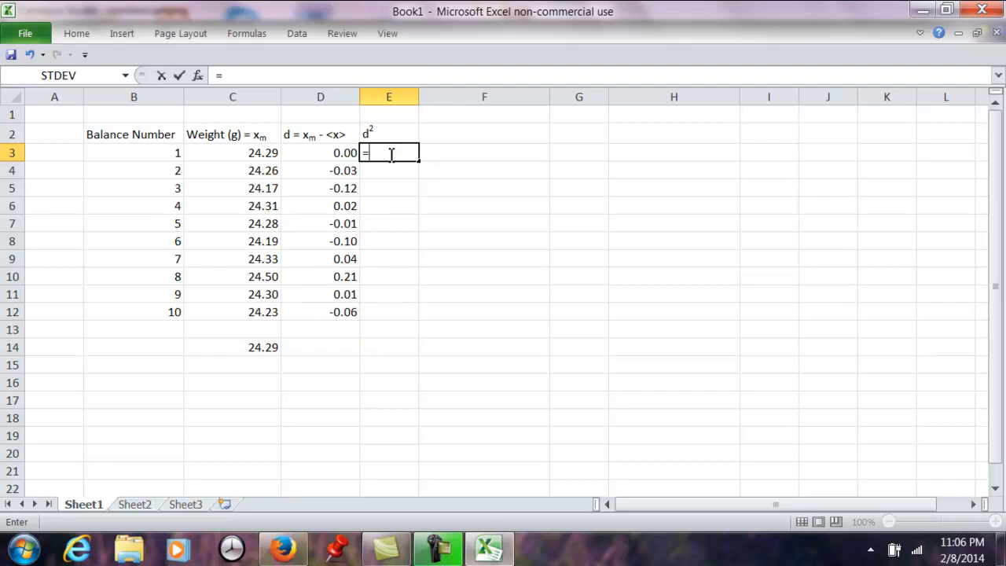
type("P")
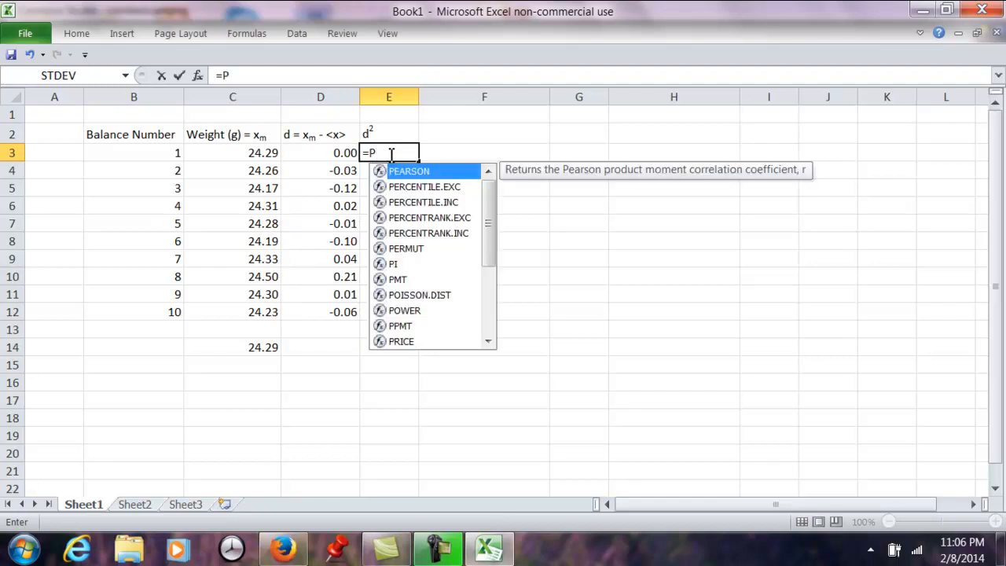
double_click(406, 311)
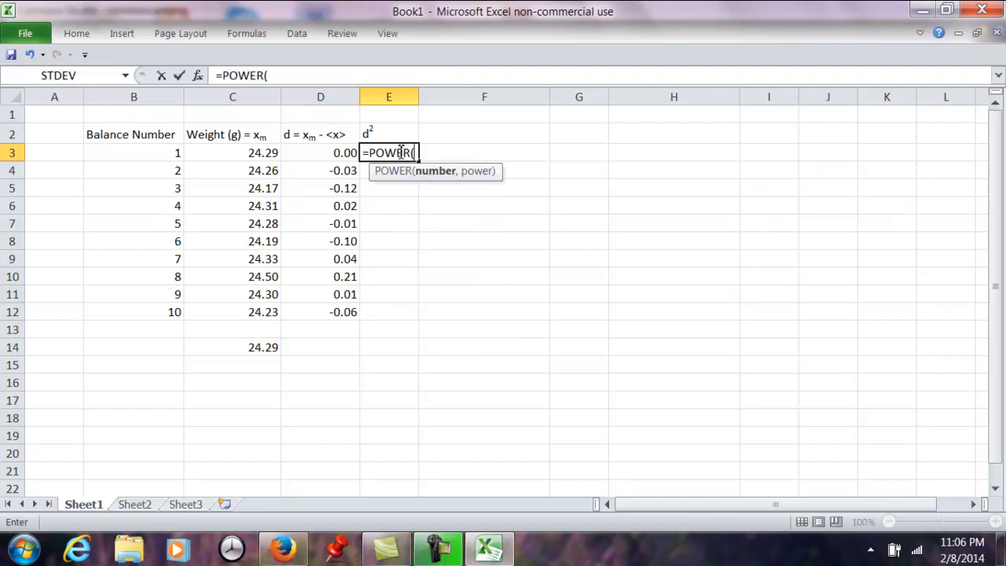
left_click(331, 154)
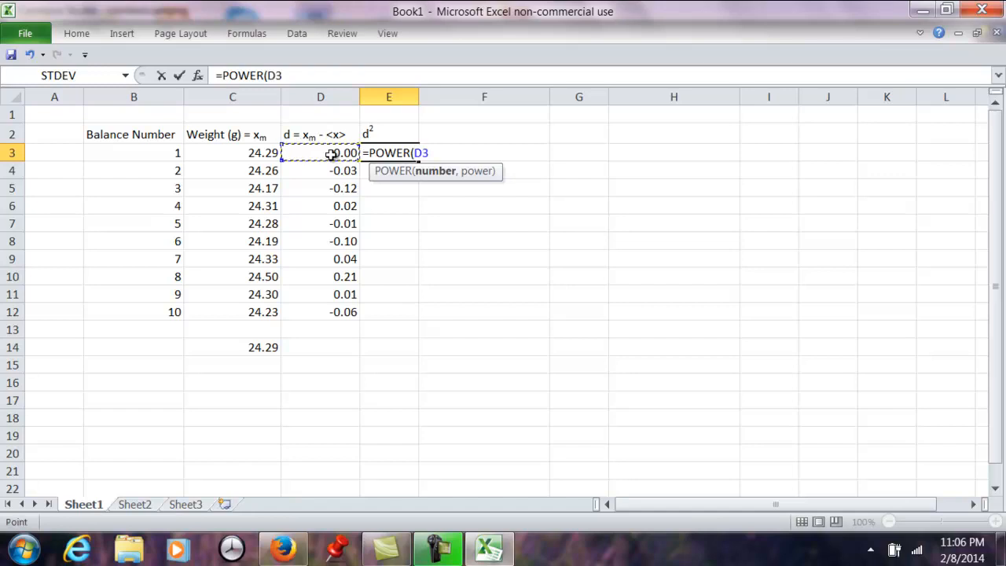
type(",")
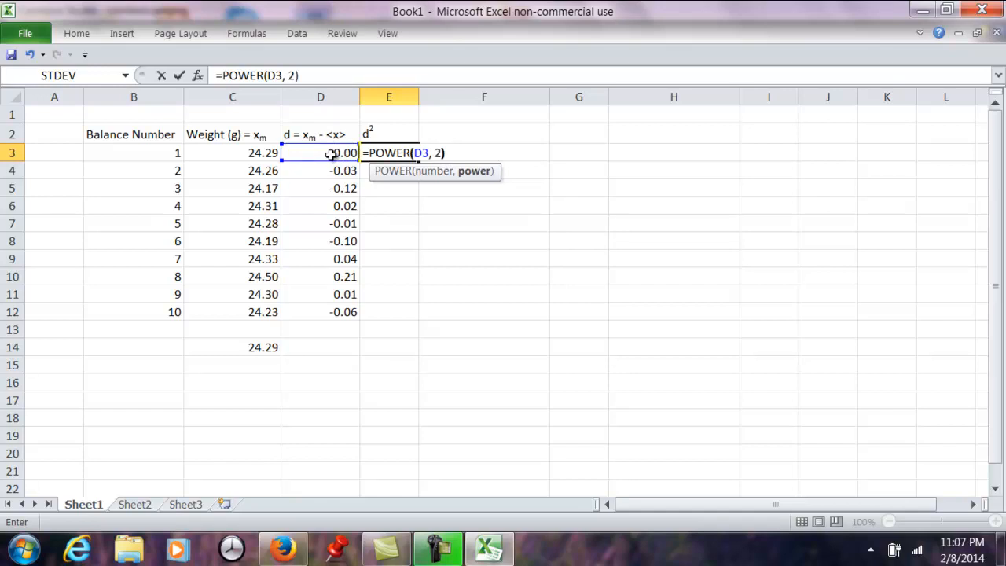
type(" 2)")
key("Return")
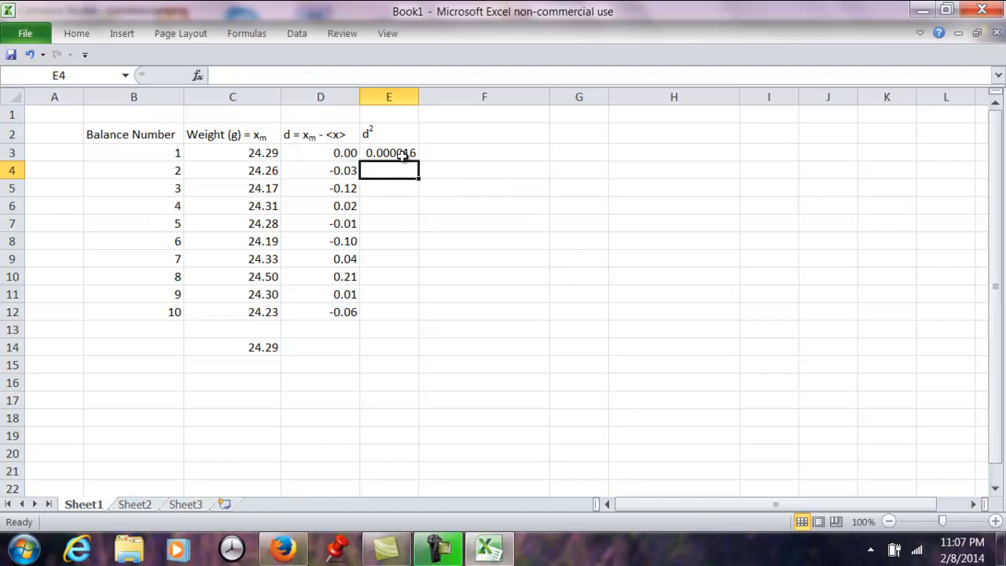
- Fill the POWER formula in E3 down through E12 to square the remaining deviations
left_click_drag(402, 155, 397, 307)
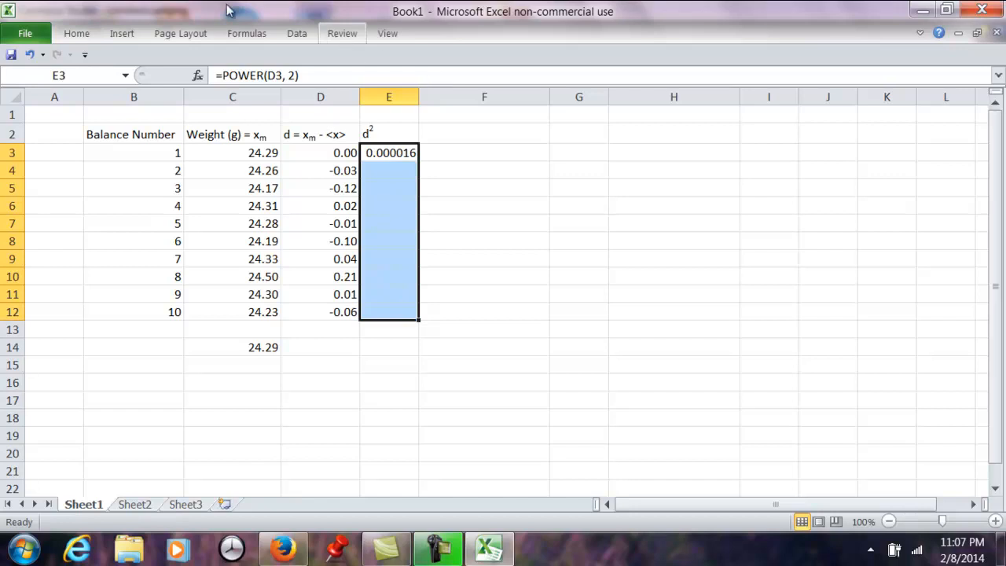
left_click(72, 33)
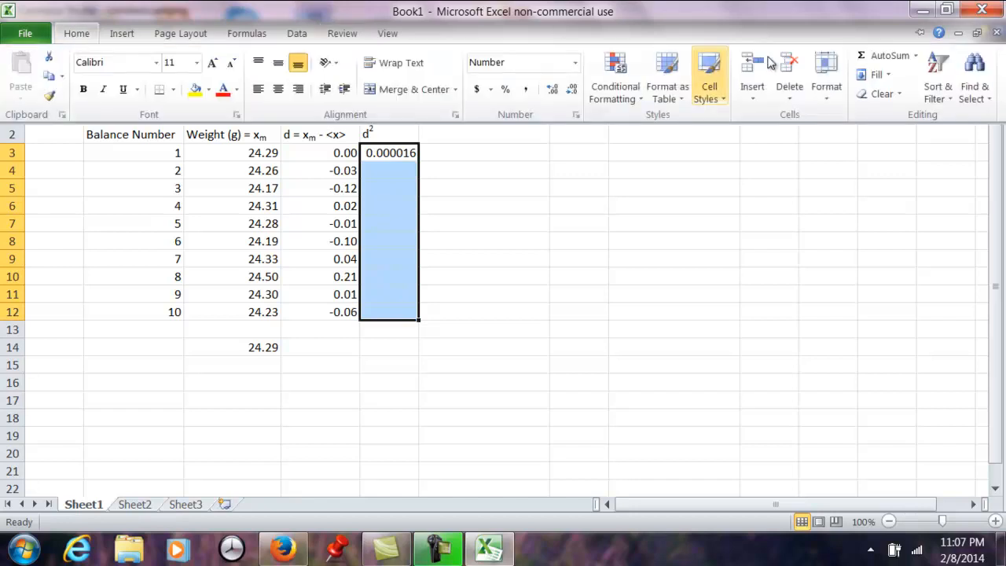
left_click(874, 74)
left_click(868, 95)
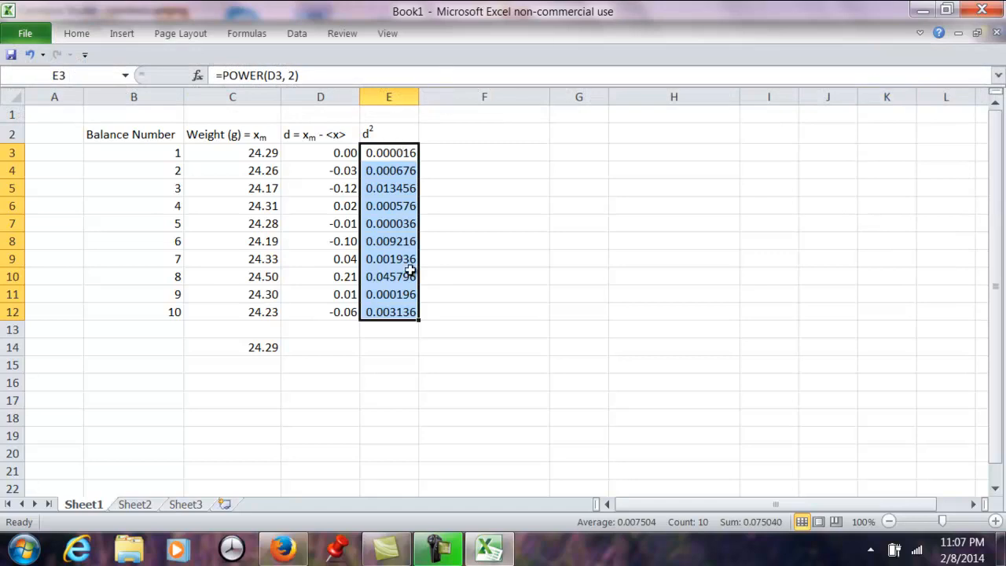
- Clear the squared deviations cell by cell from E12 up to E3, keeping the d² heading
left_click(391, 312)
key("BackSpace")
key("Up")
key("BackSpace")
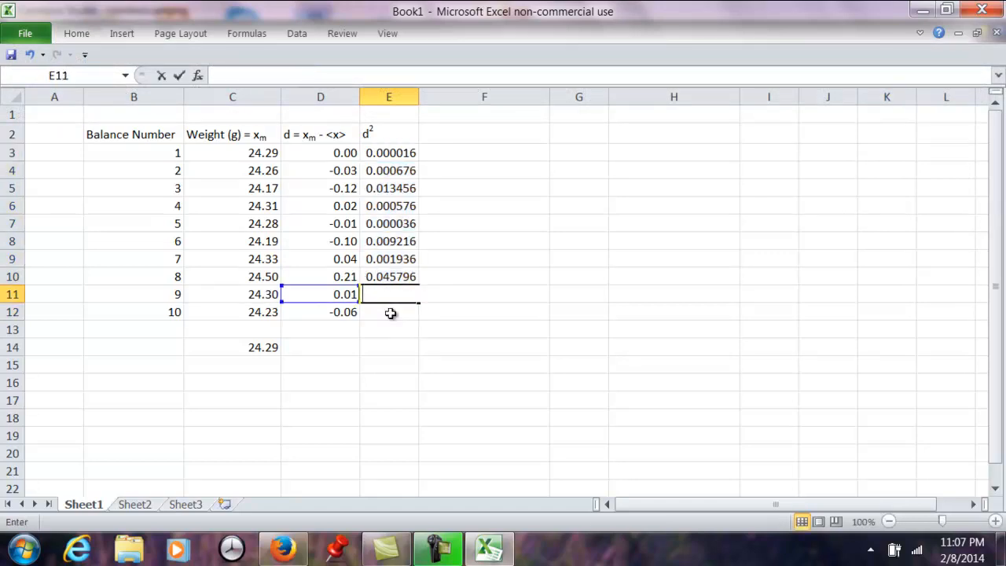
key("Up")
key("BackSpace")
key("Up")
key("BackSpace")
key("Up")
key("BackSpace")
key("Up")
key("BackSpace")
key("Up")
key("BackSpace")
key("Up")
key("BackSpace")
key("Up")
key("BackSpace")
key("Up")
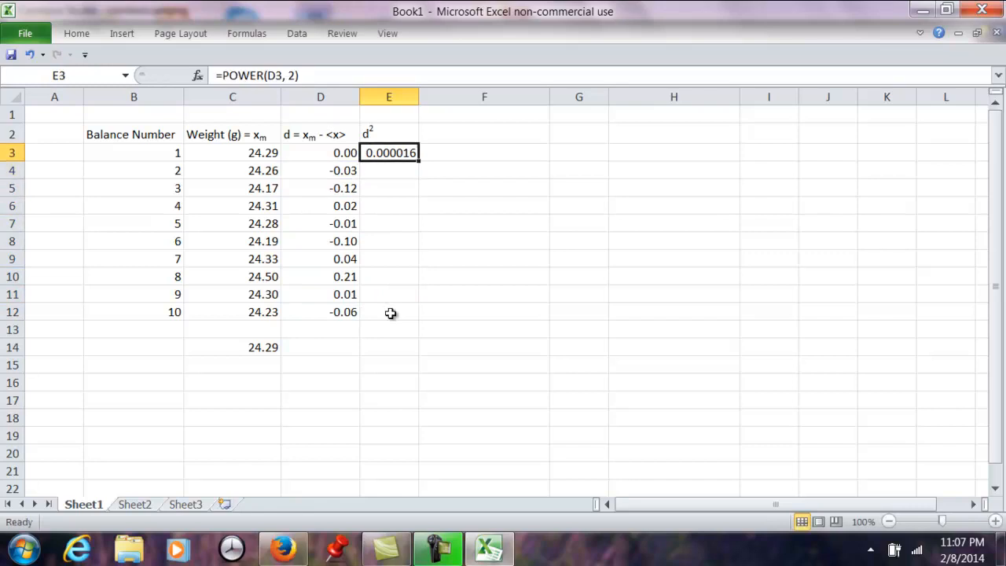
key("BackSpace")
- Apply the Number format with two decimal places to the deviation values in D3:D12
left_click(397, 311)
left_click(349, 312)
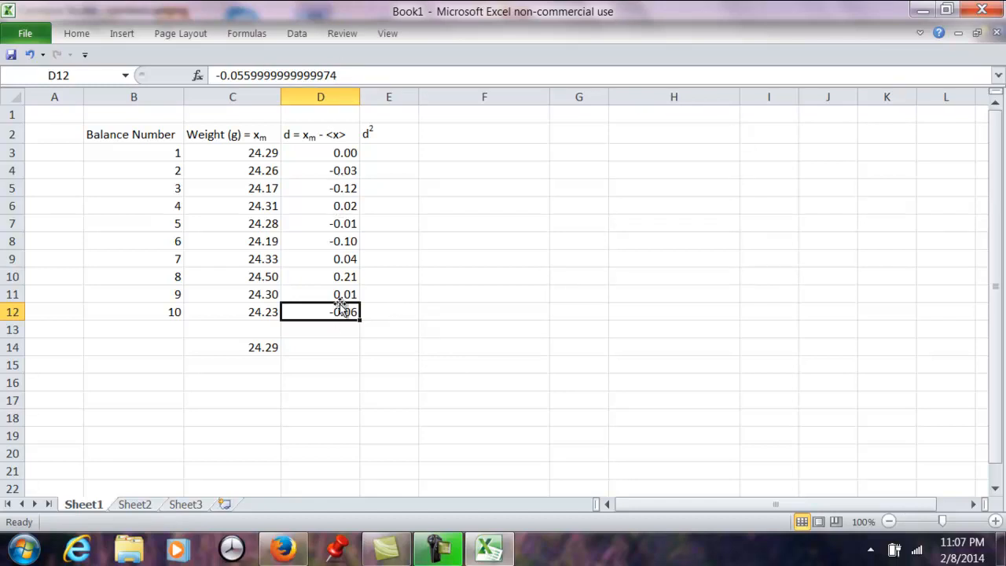
left_click(324, 154)
left_click(324, 170)
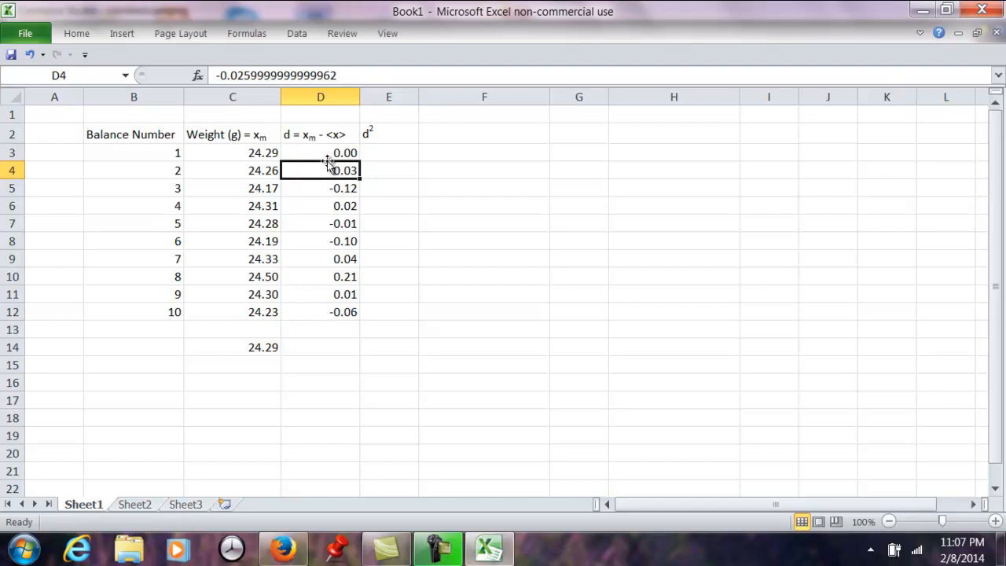
left_click_drag(325, 153, 321, 309)
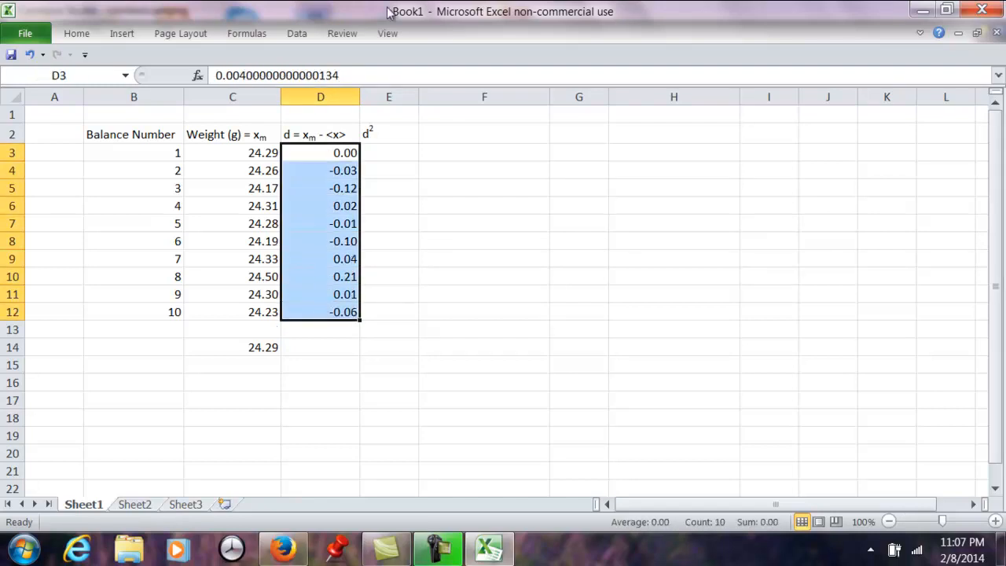
left_click(119, 35)
left_click(81, 33)
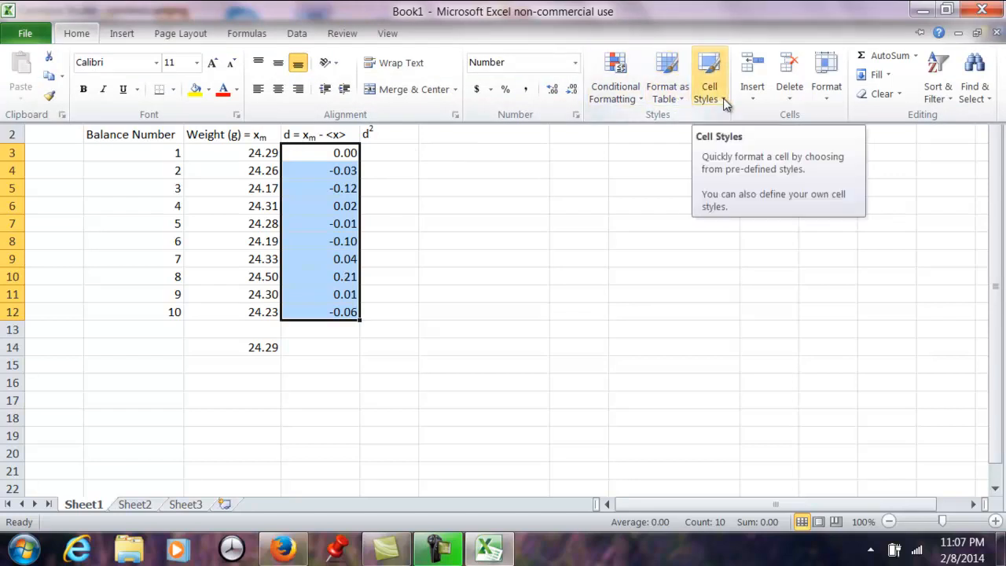
key("ctrl+F1")
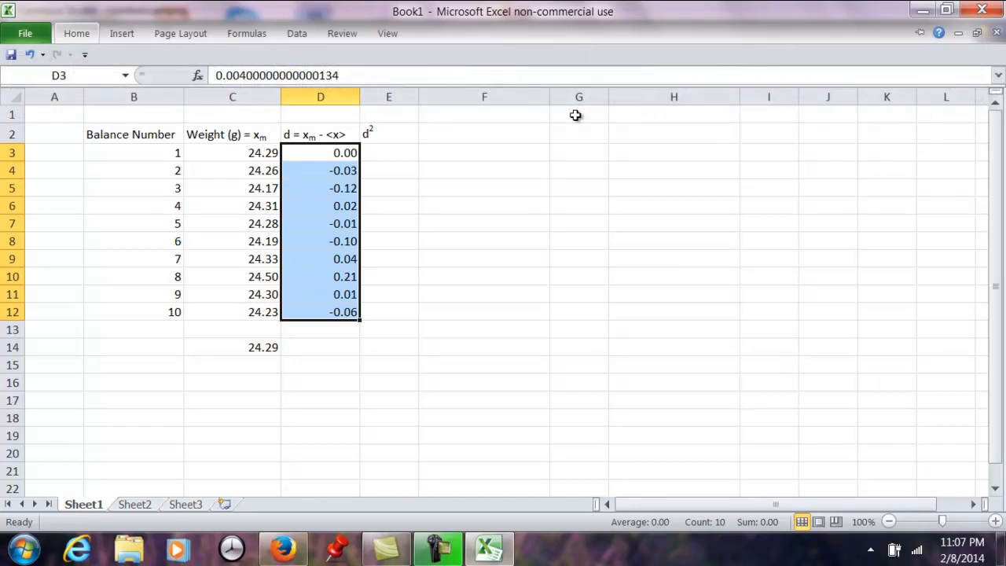
key("ctrl+1")
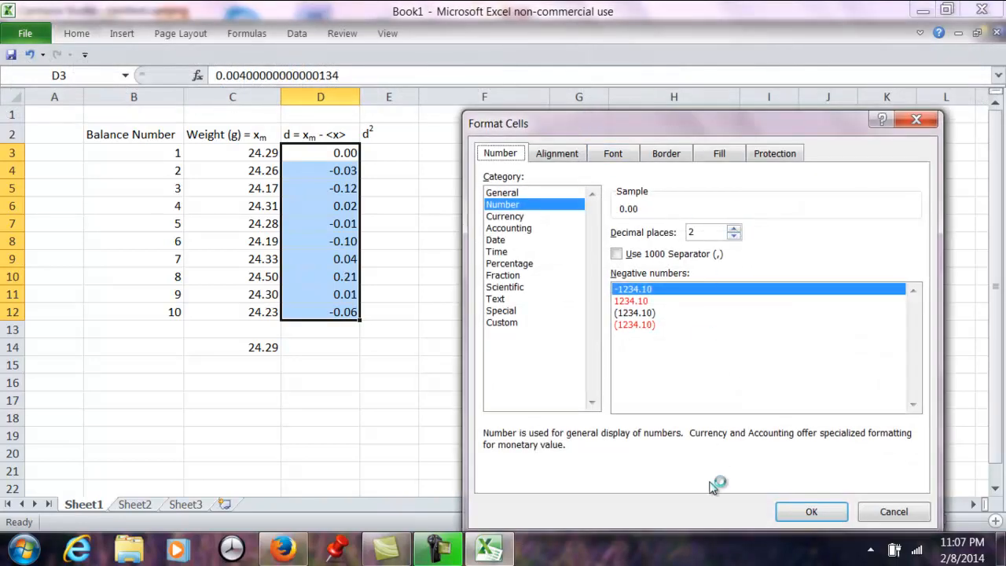
left_click(797, 515)
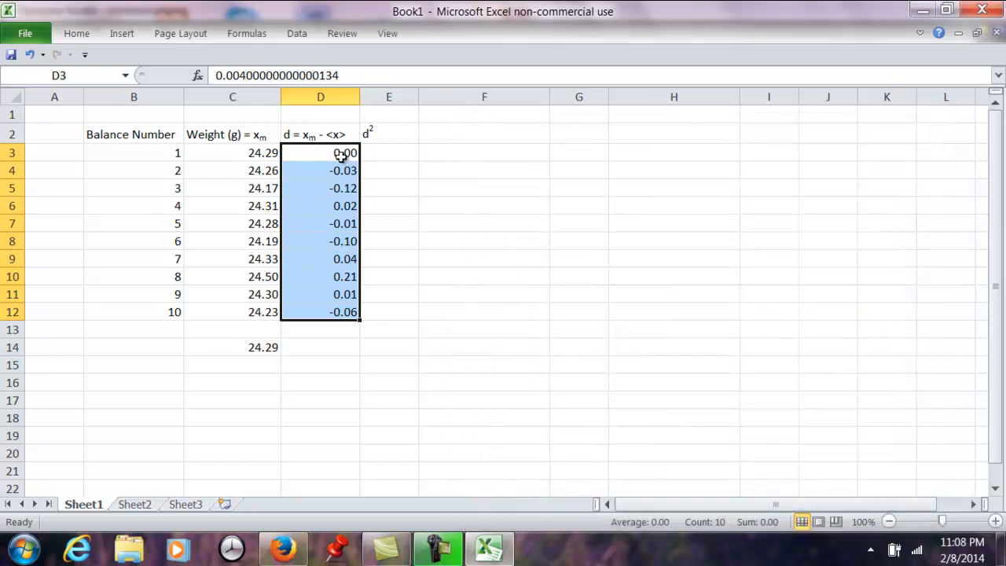
- Examine the stored values in D3:D6 to compare their full precision with the two-decimal display
left_click(324, 189)
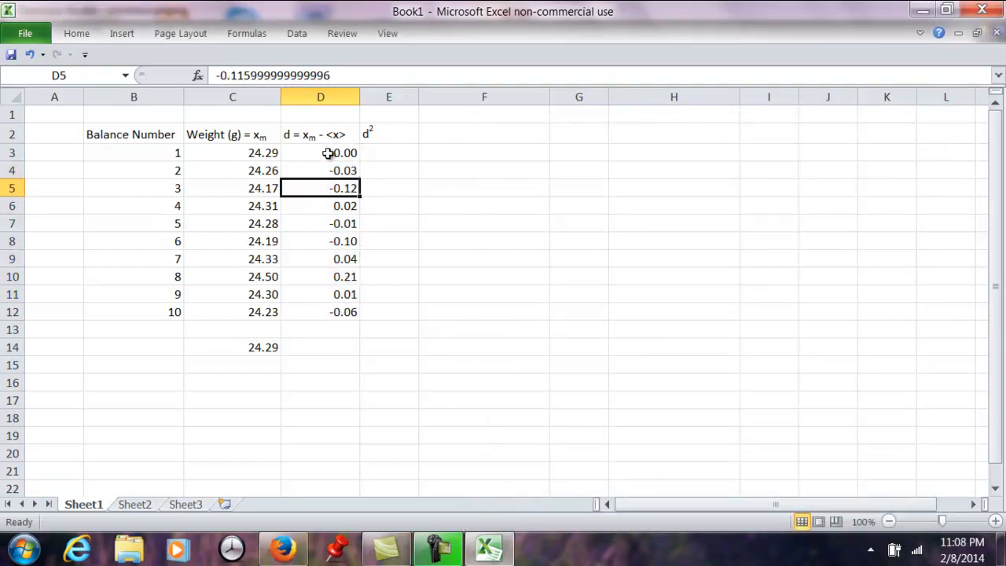
left_click(328, 149)
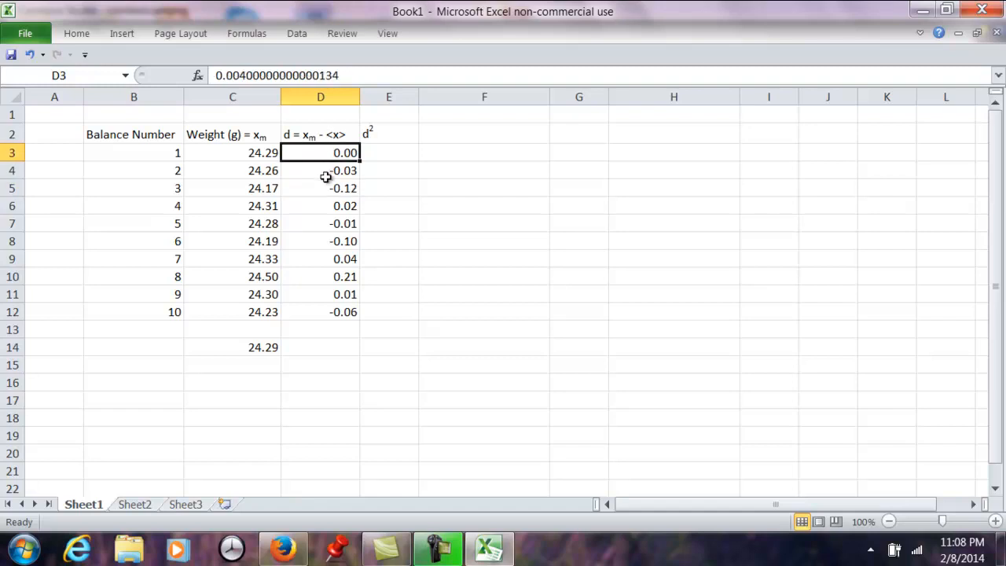
left_click(325, 173)
left_click(329, 190)
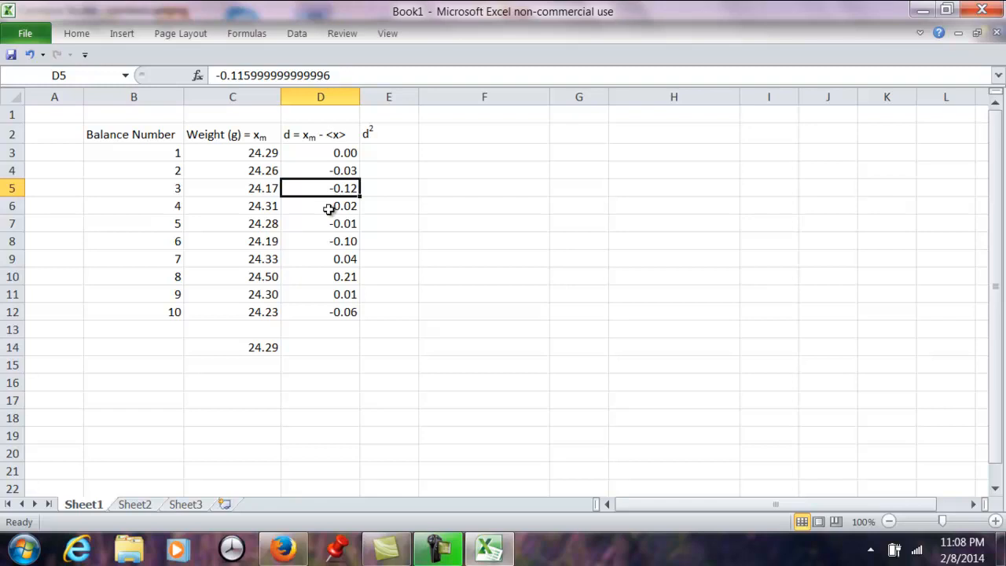
left_click(328, 208)
- Copy the deviations in D3:D12 to the range starting at F3 as a reference for retyping them
left_click(336, 152)
left_click_drag(336, 153, 333, 306)
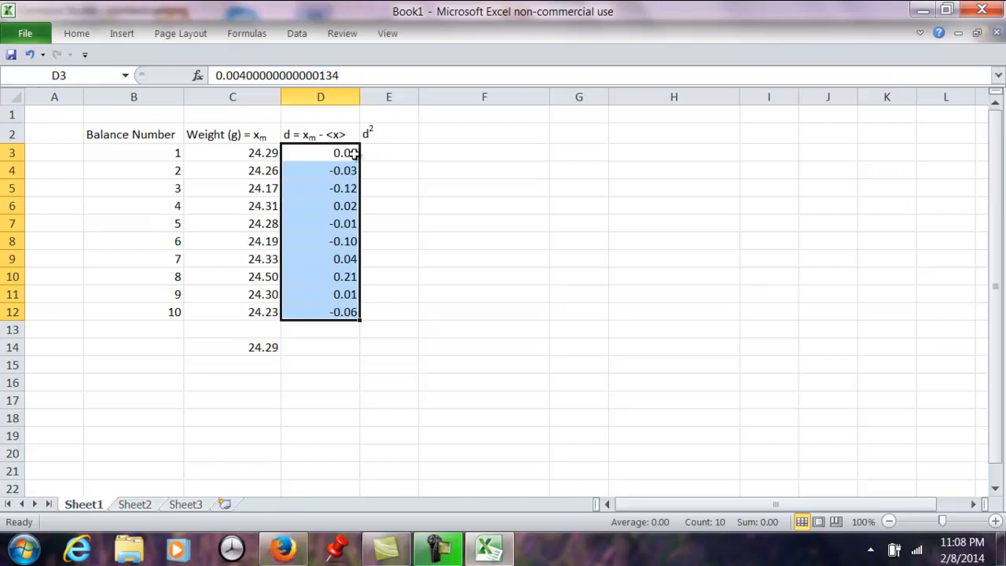
key("ctrl+c")
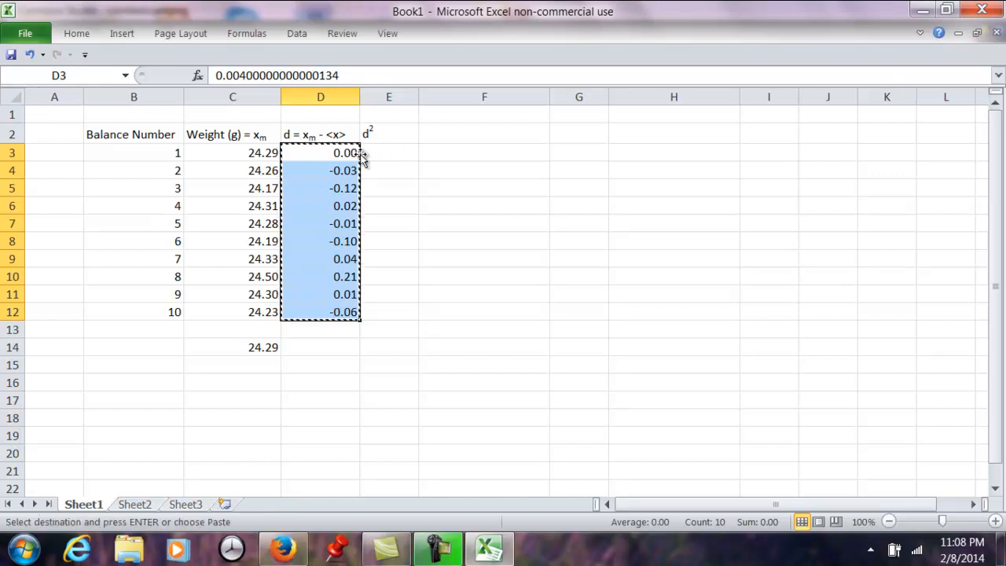
left_click(459, 152)
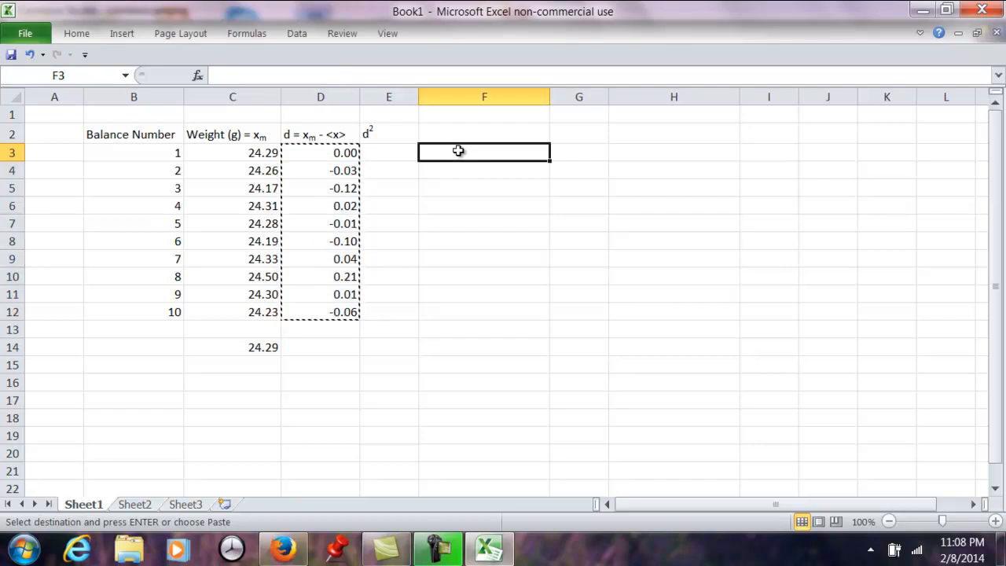
key("ctrl+v")
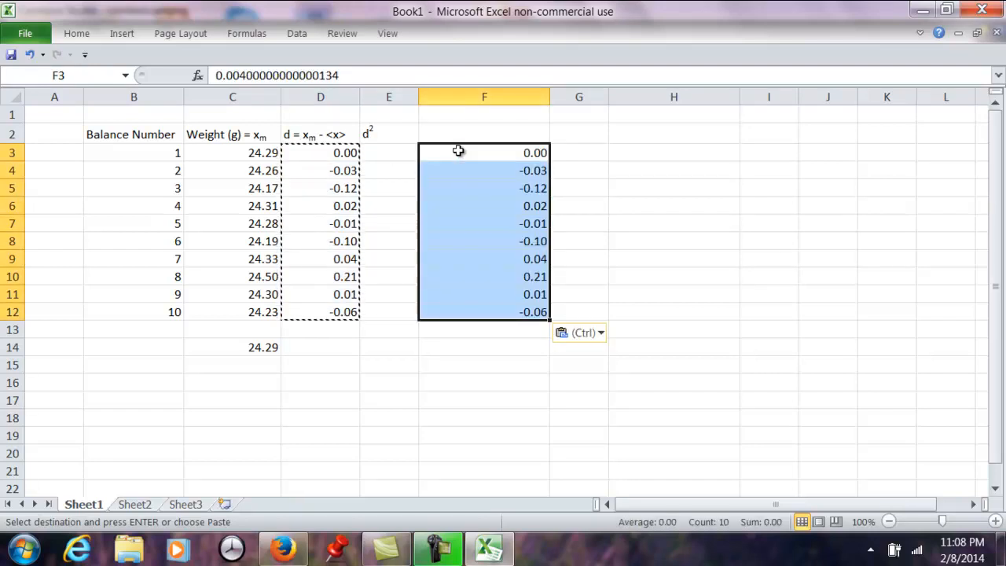
left_click(339, 156)
left_click(486, 152)
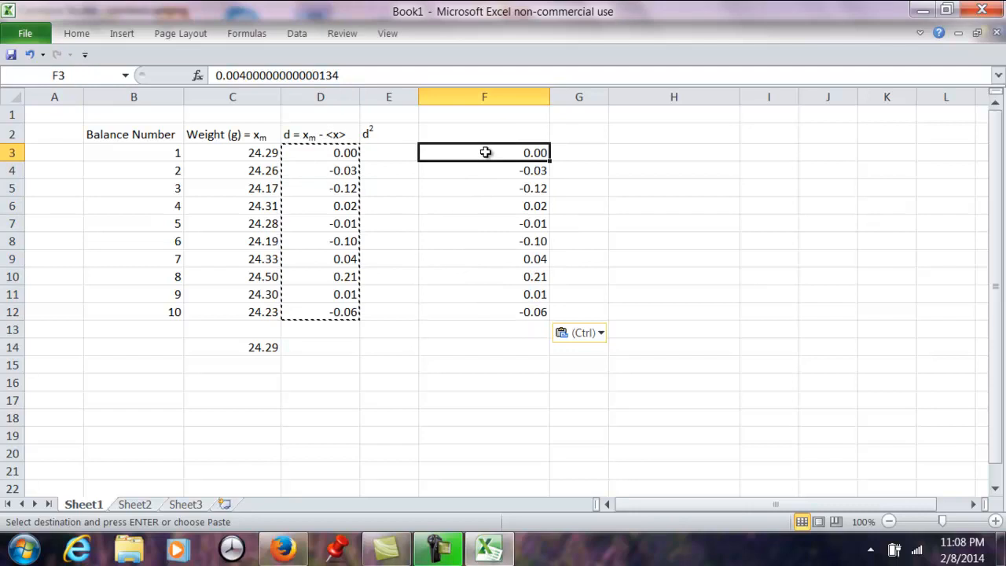
- Clear the full-precision deviations from D3:D12, keeping the column heading and the copy in column F
left_click(324, 154)
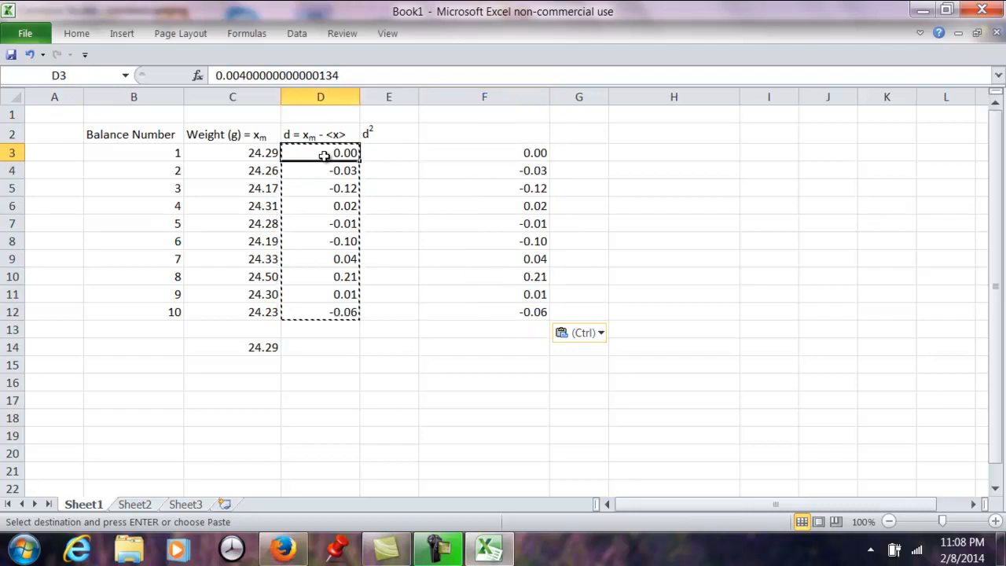
key("BackSpace")
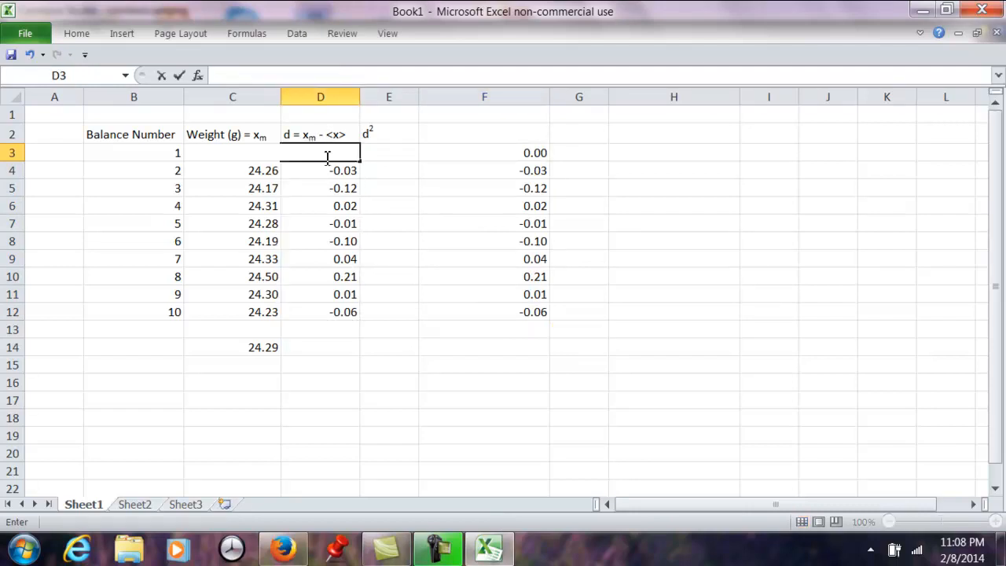
key("Return")
key("BackSpace")
key("Return")
key("BackSpace")
key("Return")
key("BackSpace")
key("Return")
key("BackSpace")
key("Return")
key("BackSpace")
key("Return")
key("BackSpace")
key("Return")
key("BackSpace")
key("Return")
key("BackSpace")
key("Return")
key("BackSpace")
key("Up")
key("Up")
key("Up")
key("Up")
key("Up")
key("Up")
key("Up")
key("Up")
key("Up")
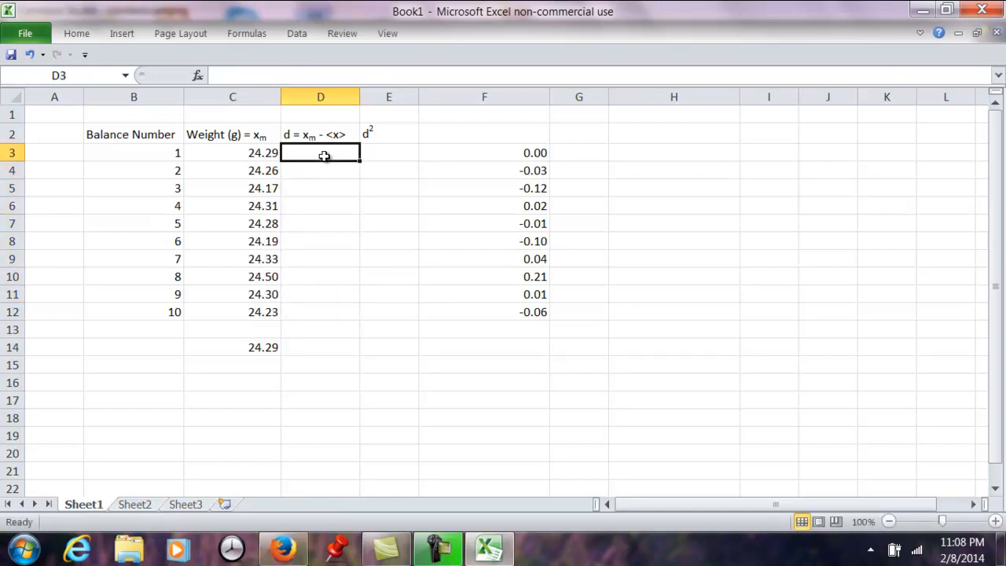
- Enter the rounded deviations 0.00, -0.03 and -0.12 in cells D3 to D5
type("0.000")
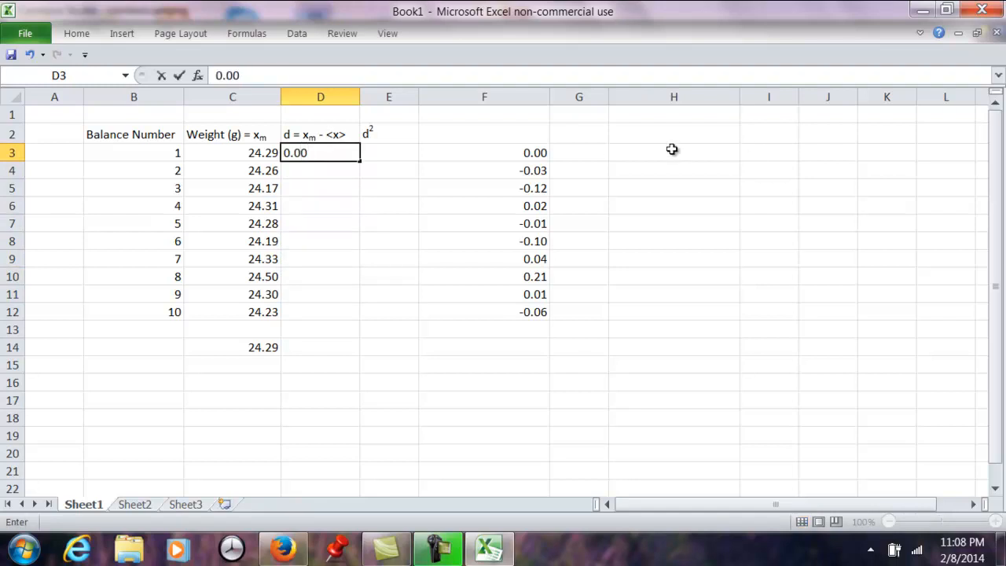
left_click(348, 172)
type("-")
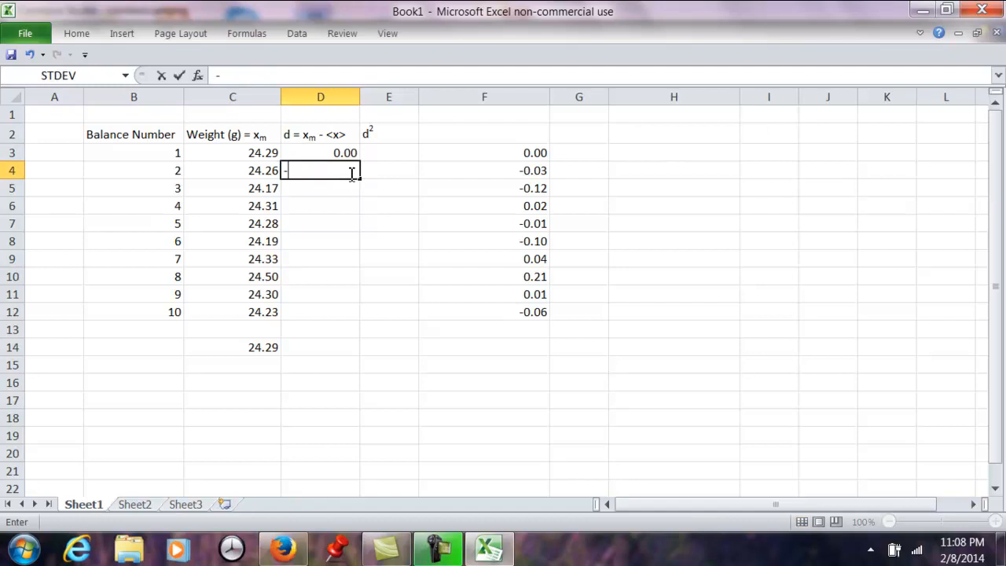
type("0.03")
key("Return")
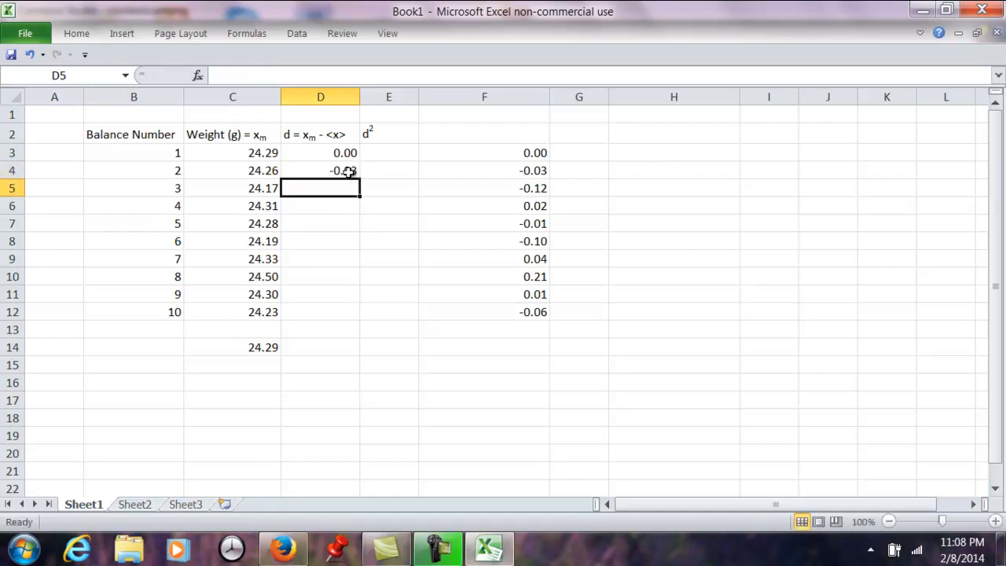
type("-0.12")
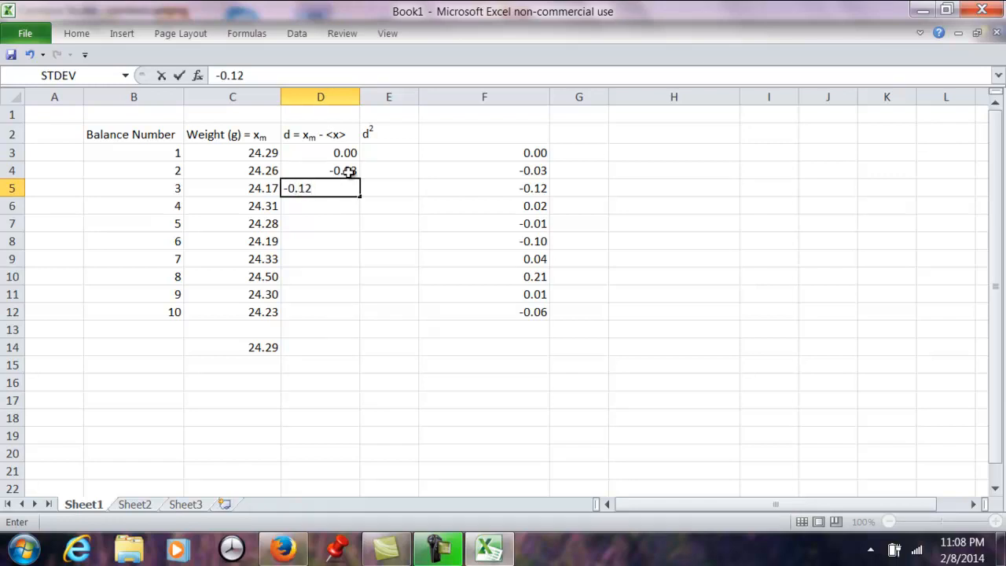
key("Return")
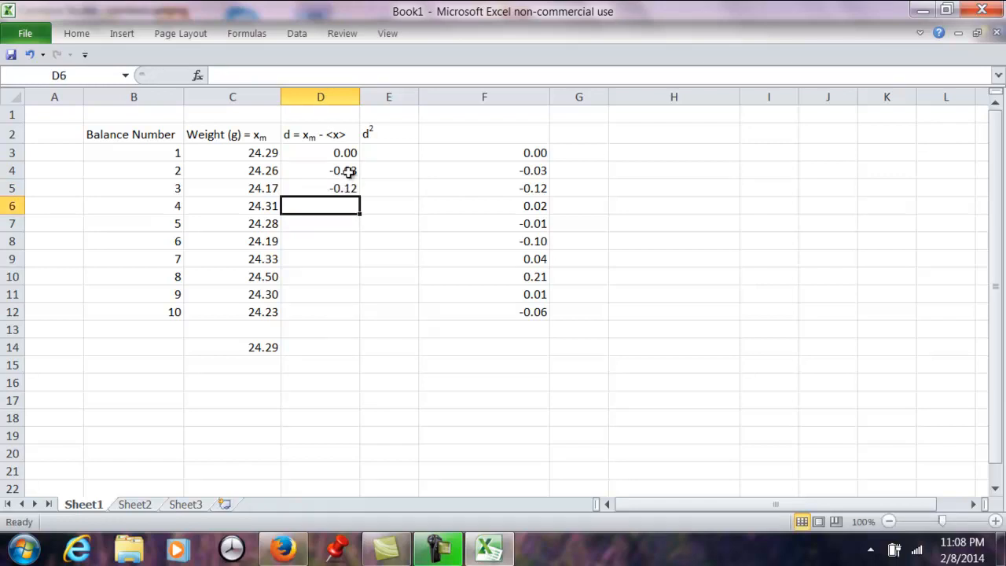
- Enter 0.02, -0.01 and -0.10 in cells D6 to D8, dismissing the Windows color scheme prompt
type("0.02")
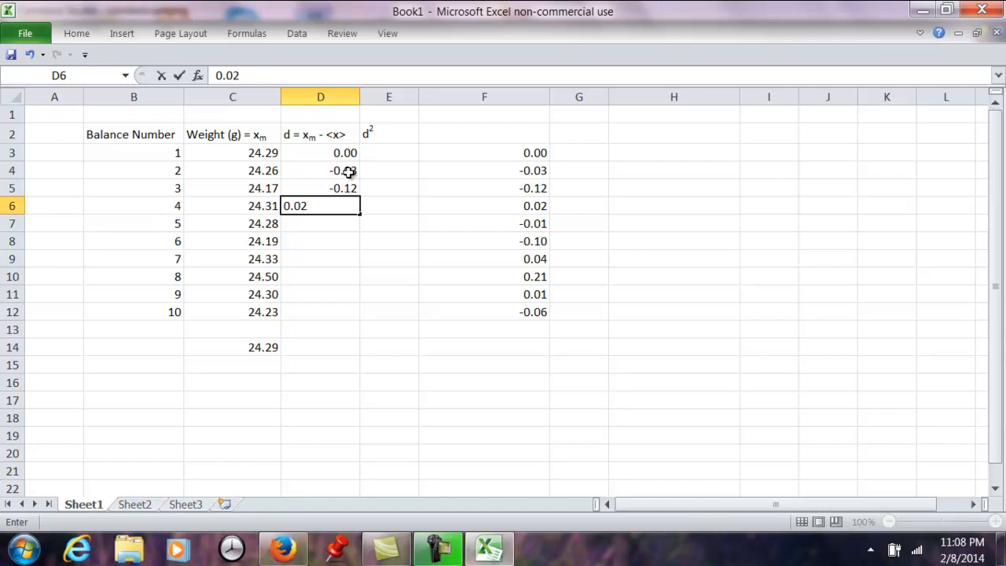
key("Return")
type("-0.01")
key("Return")
type("-0.10")
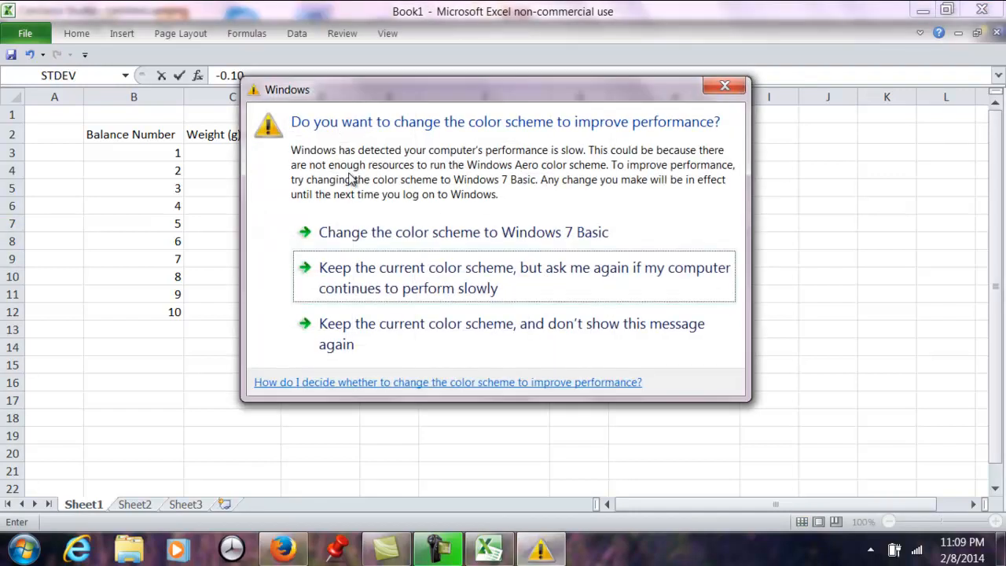
left_click(727, 87)
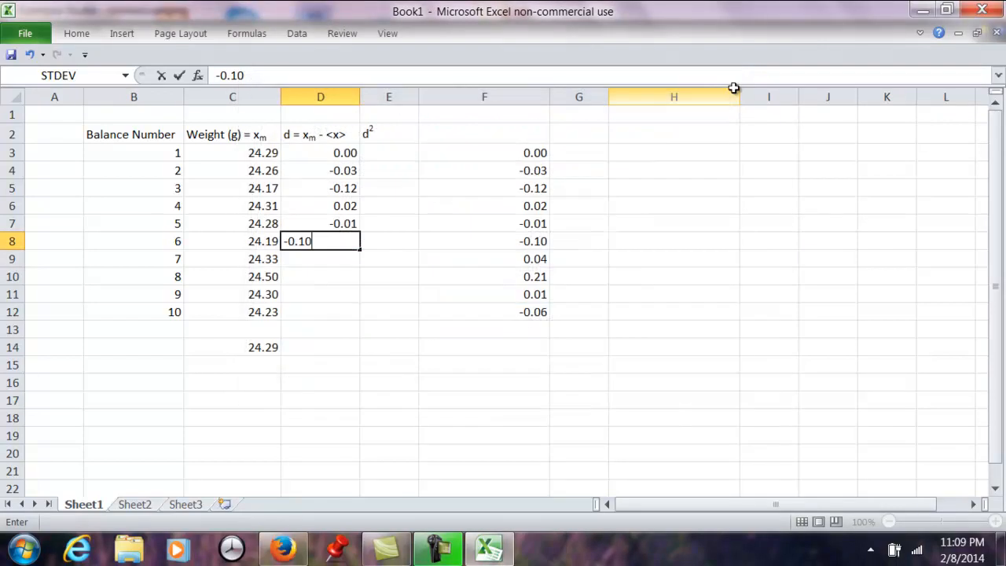
- Enter 0.04, 0.21, 0.01 and -0.06 in D9 to D12 and check the stored values in D3:D5
left_click(348, 260)
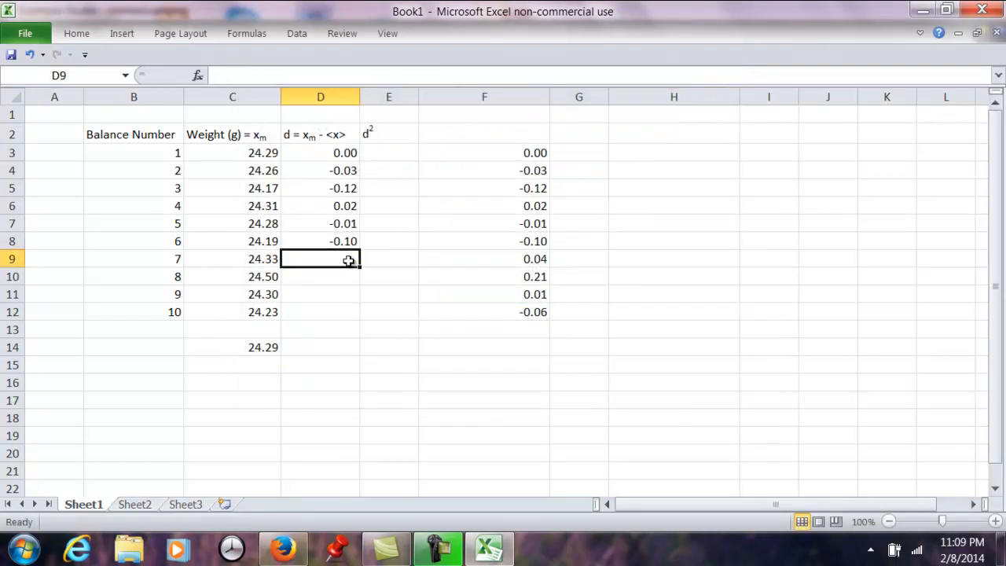
type("0.04")
key("Return")
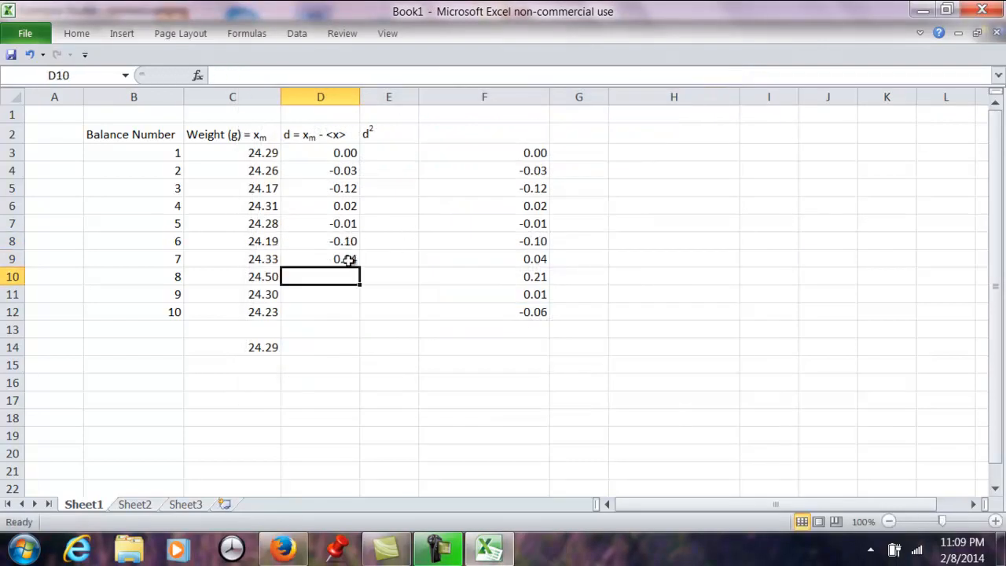
type("0.21")
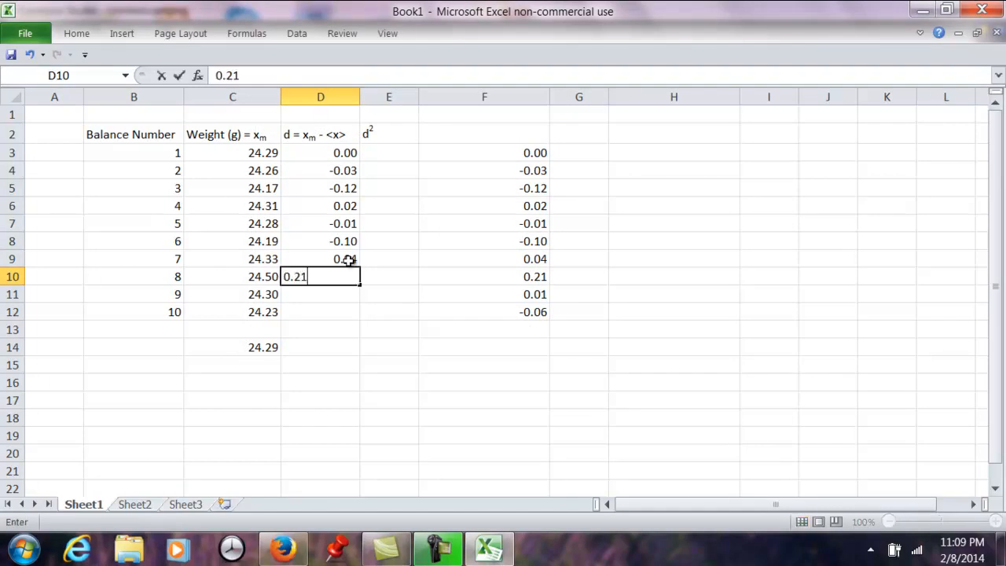
key("Return")
type("0.01")
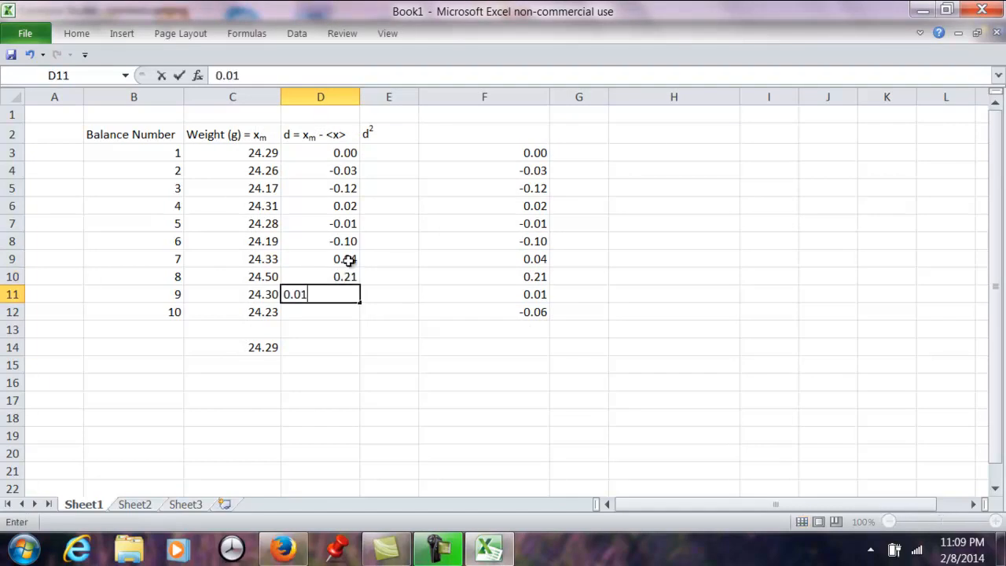
key("Return")
type("-0.06")
left_click(432, 276)
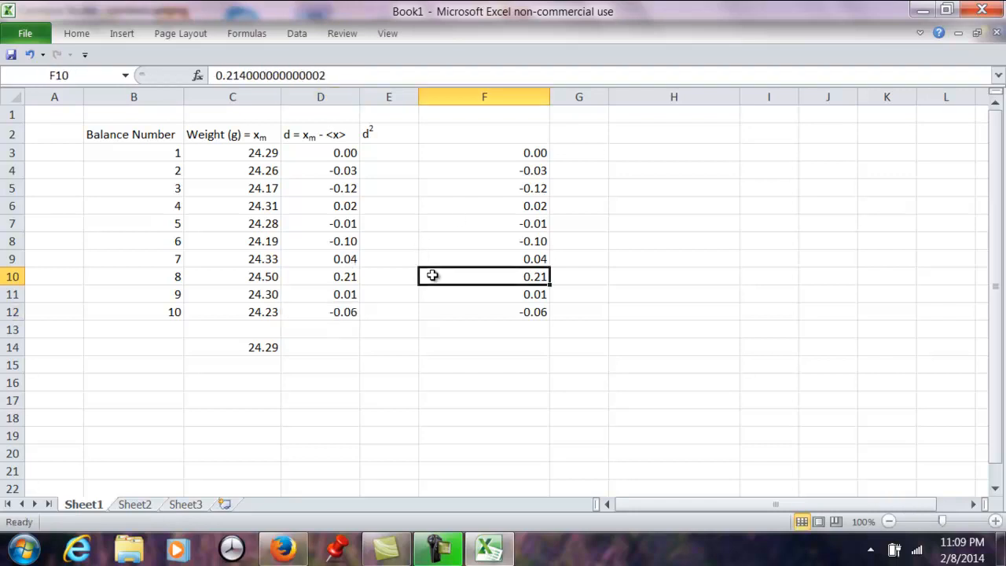
left_click(335, 150)
left_click(336, 170)
left_click(337, 189)
- Clear the reference copy of the deviations from F3:F12
left_click(512, 150)
key("Delete")
key("Down")
key("Return")
key("BackSpace")
key("Return")
key("BackSpace")
key("Return")
key("BackSpace")
key("Return")
key("BackSpace")
key("Return")
key("BackSpace")
key("Return")
key("BackSpace")
key("Return")
key("BackSpace")
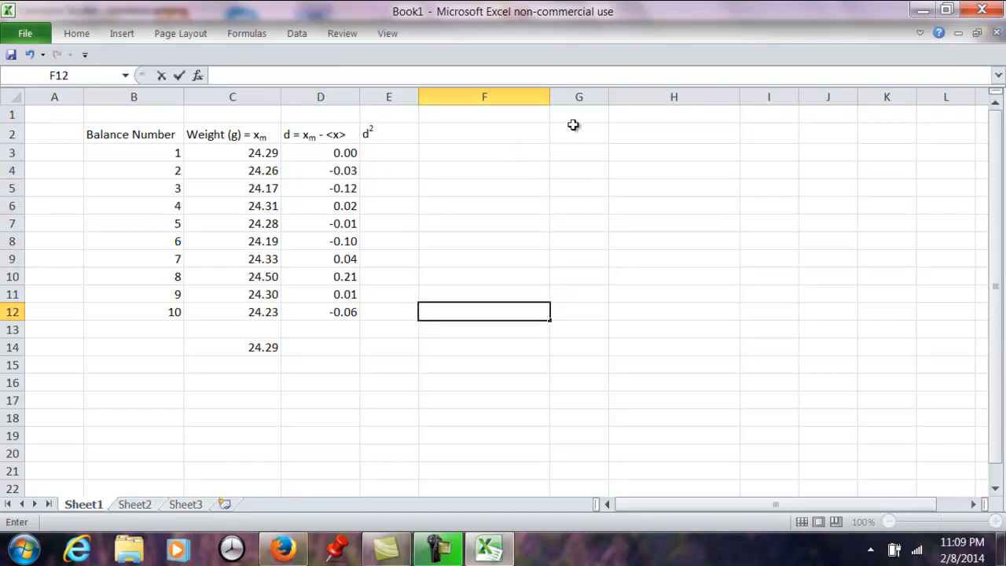
left_click(494, 220)
- Enter the formula =POWER(D3, 2) in E3 to square the first rounded deviation
left_click(380, 152)
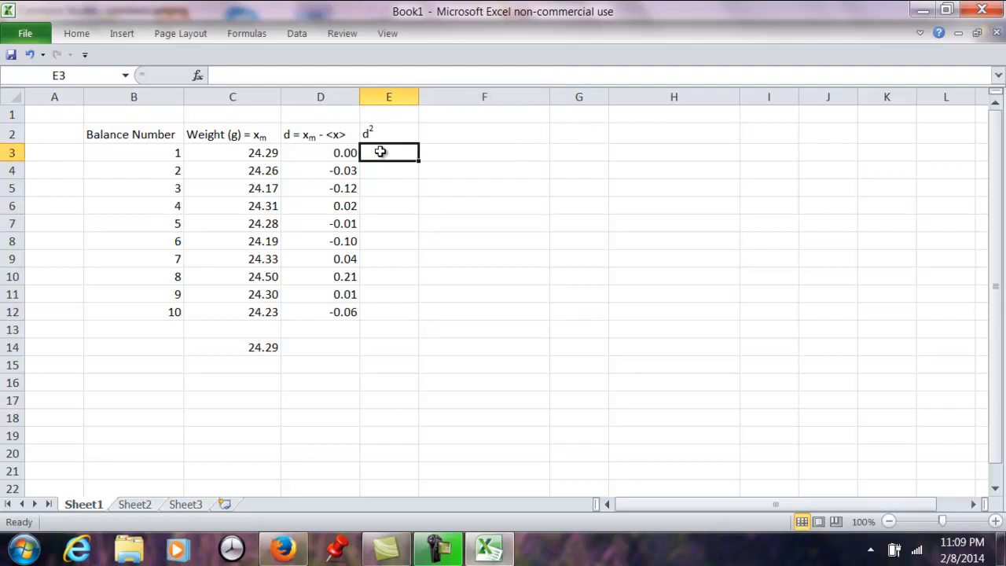
type("=P")
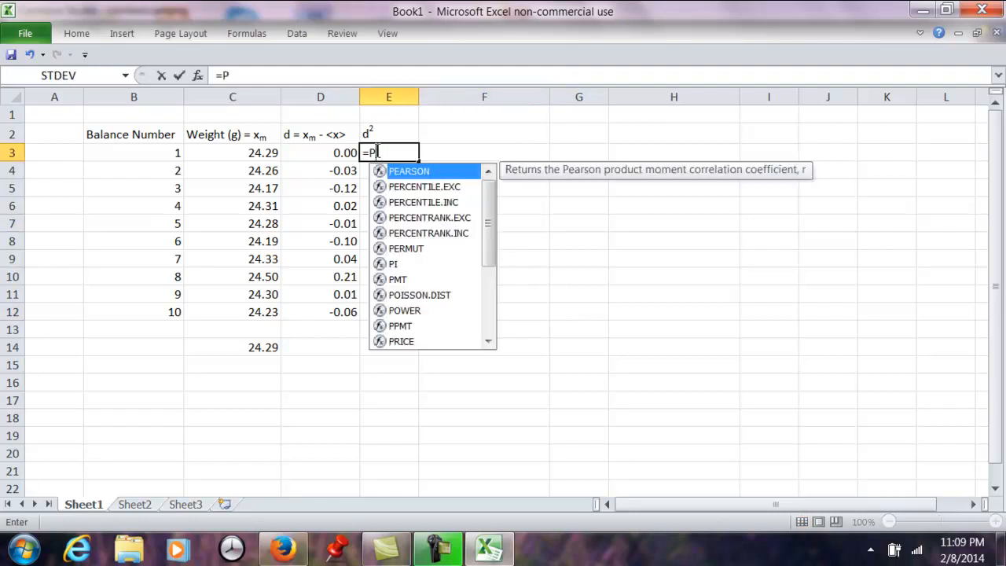
double_click(422, 313)
left_click(319, 155)
type(",")
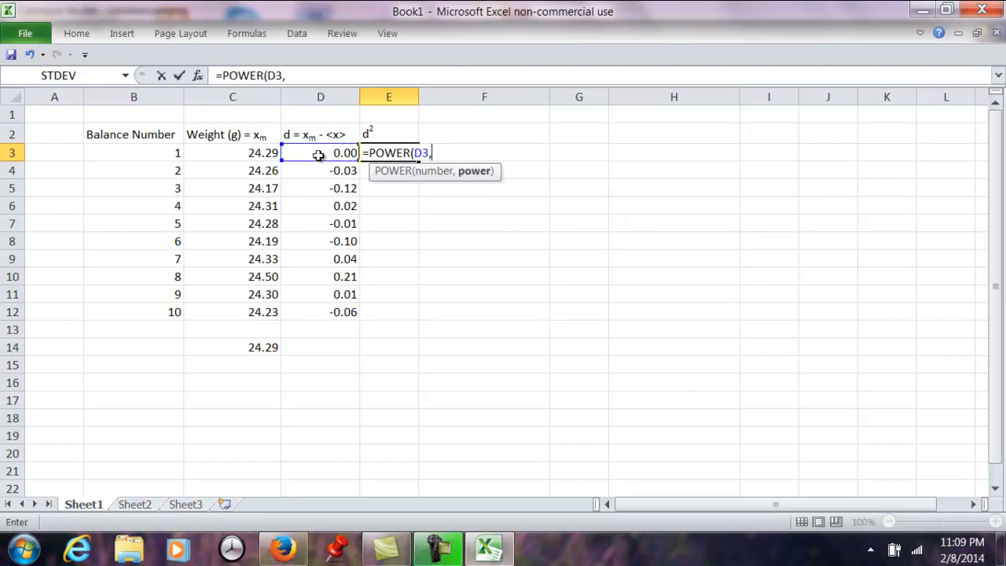
type(" 2)")
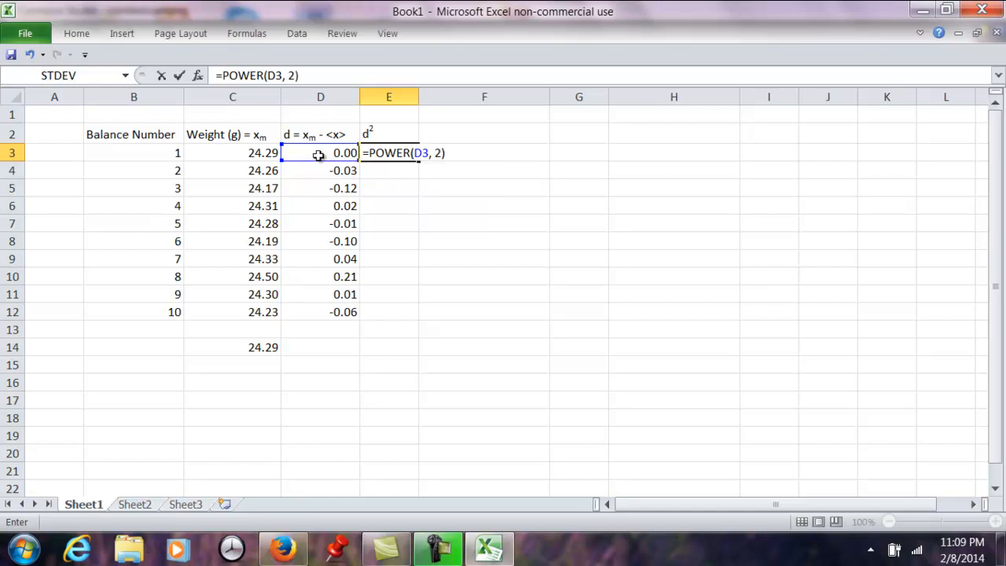
key("Return")
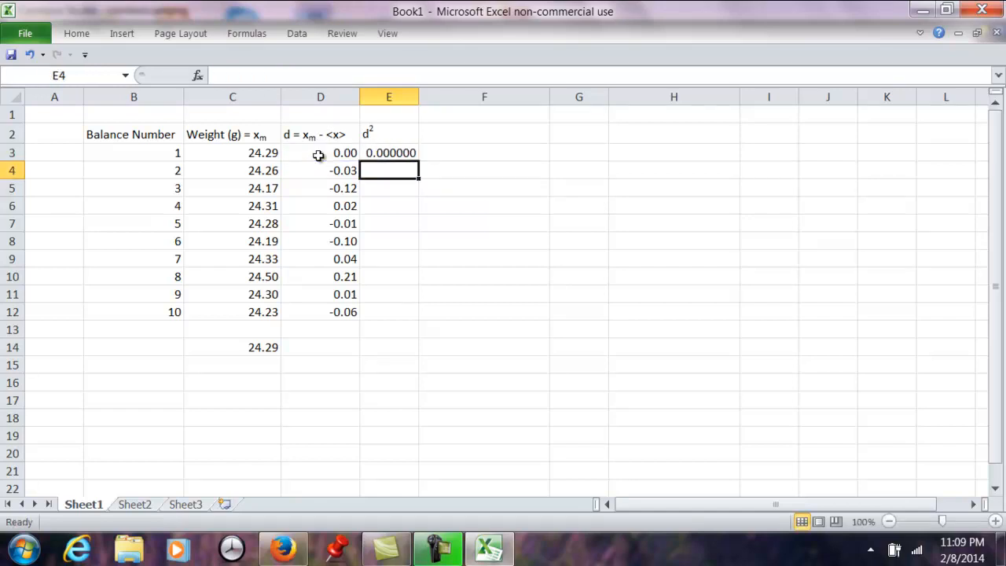
- Fill the POWER formula from E3 down through E12
left_click(400, 154)
left_click_drag(399, 154, 402, 314)
left_click(75, 35)
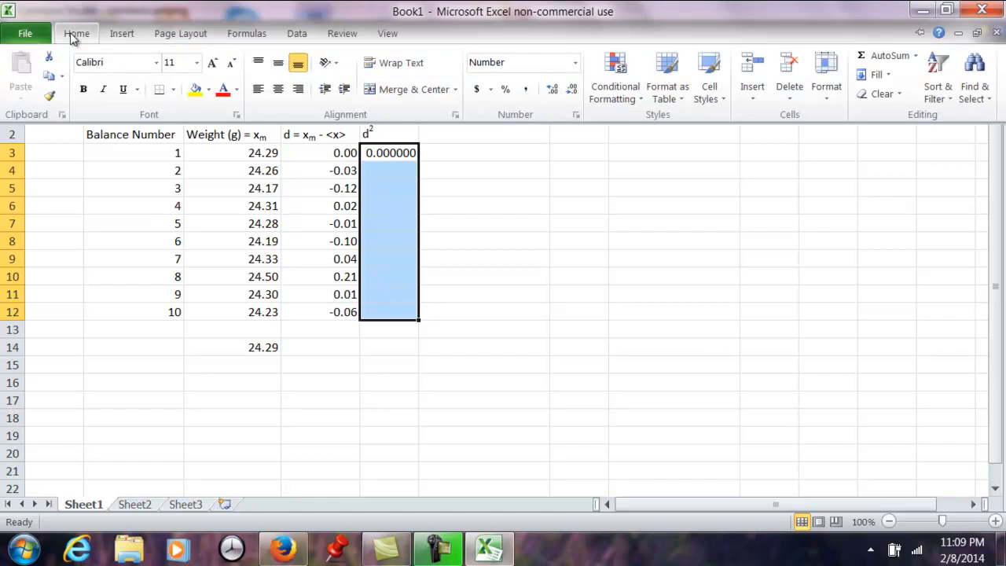
left_click(889, 74)
left_click(873, 94)
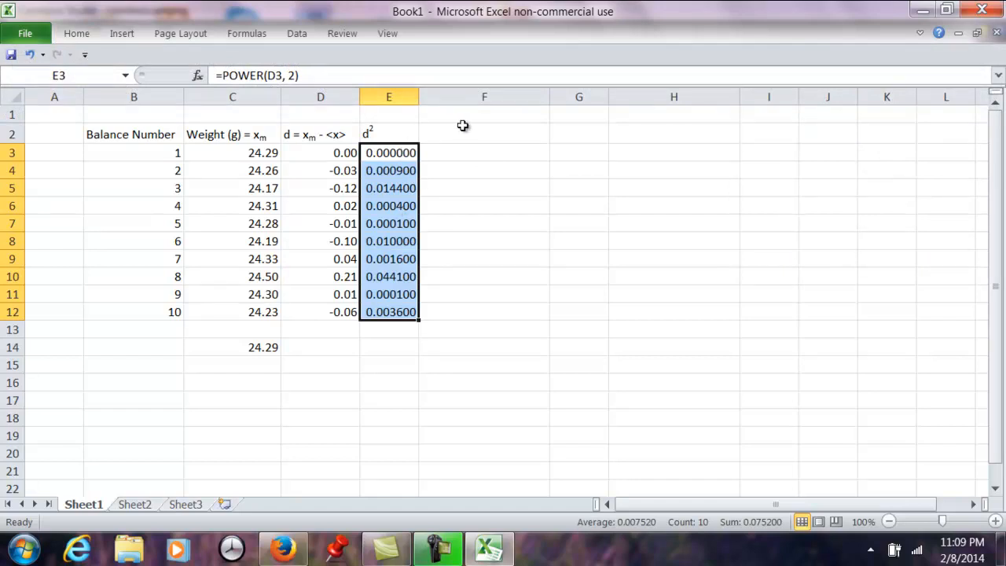
- Set the Number format of the squared deviations in E3:E12 to four decimal places
left_click(78, 36)
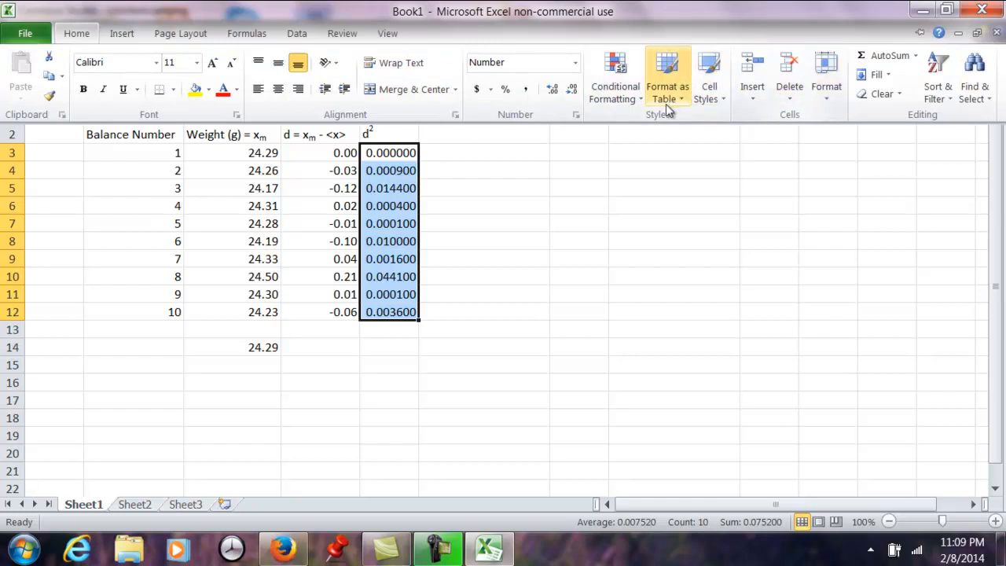
left_click(578, 116)
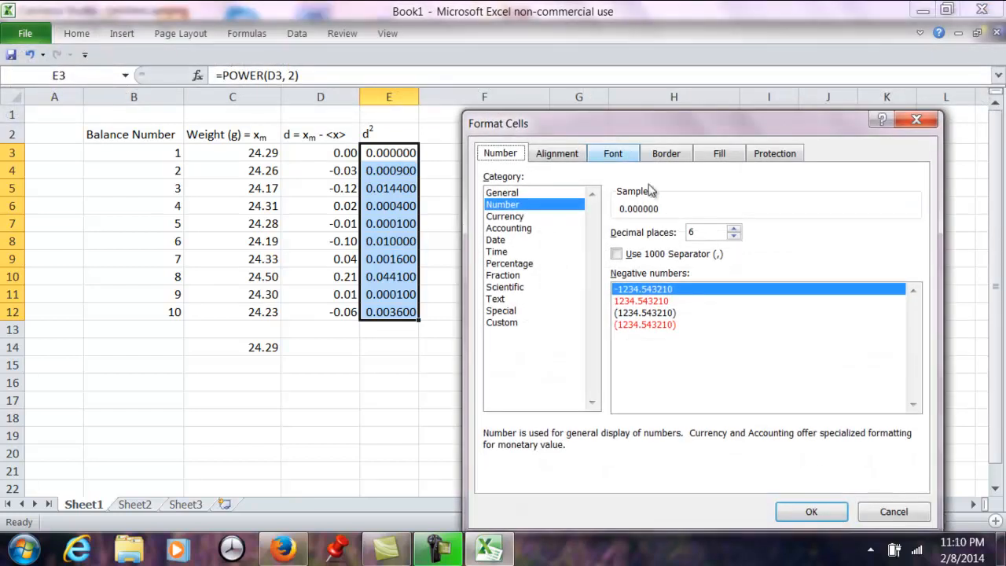
left_click(734, 236)
left_click(734, 237)
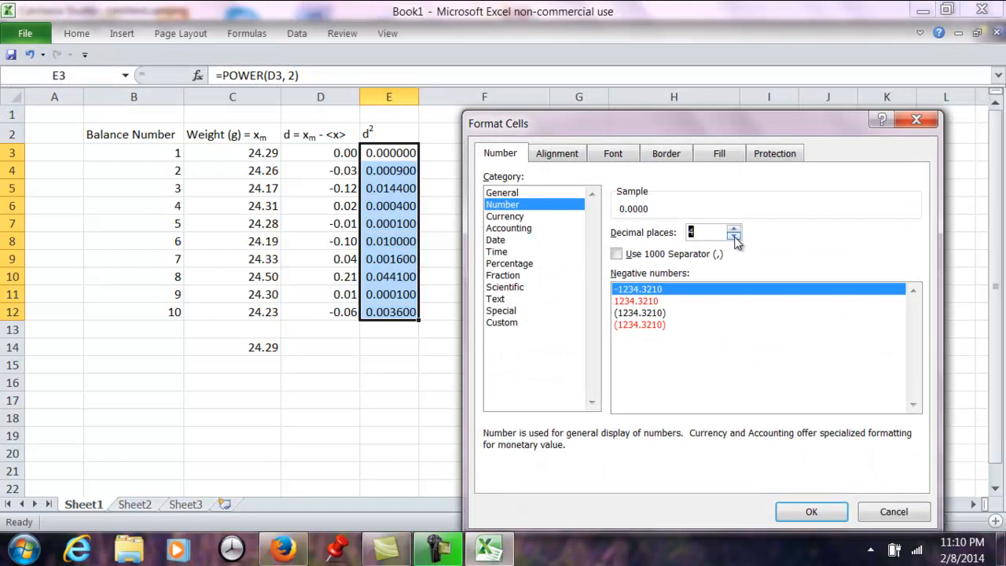
left_click(814, 516)
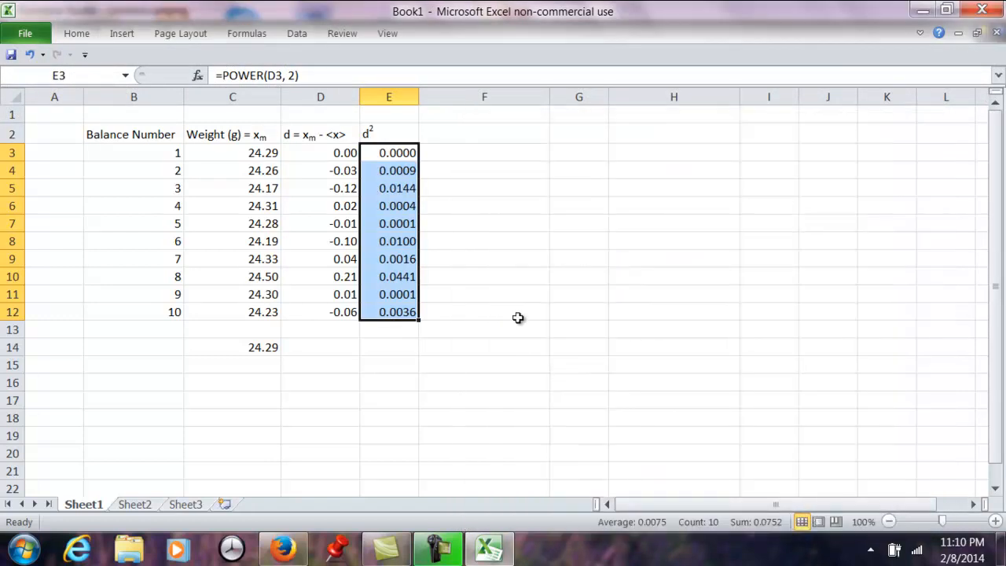
left_click(490, 307)
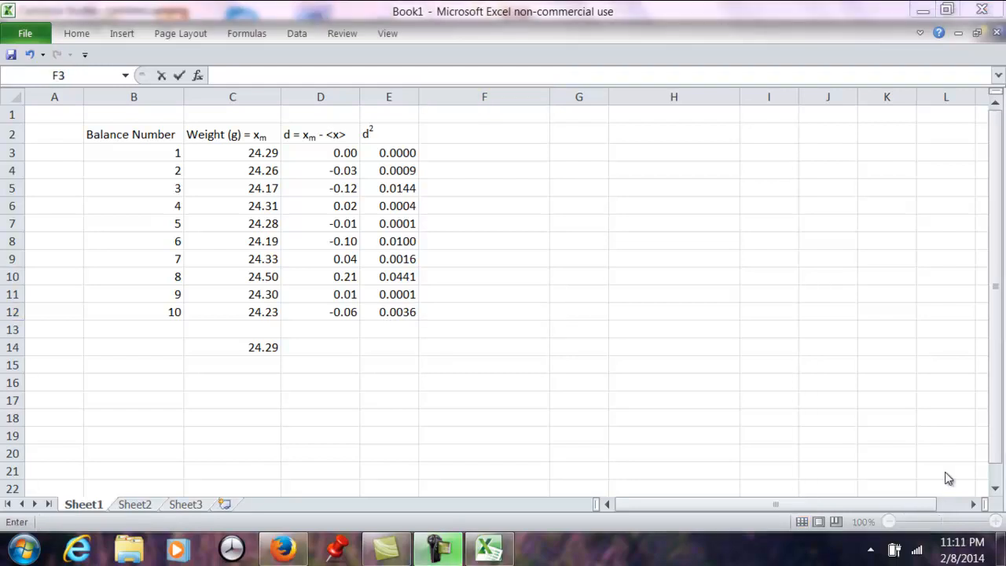
- Total the squared deviations in E14 with the formula =SUM(E3:E12)
left_click(399, 348)
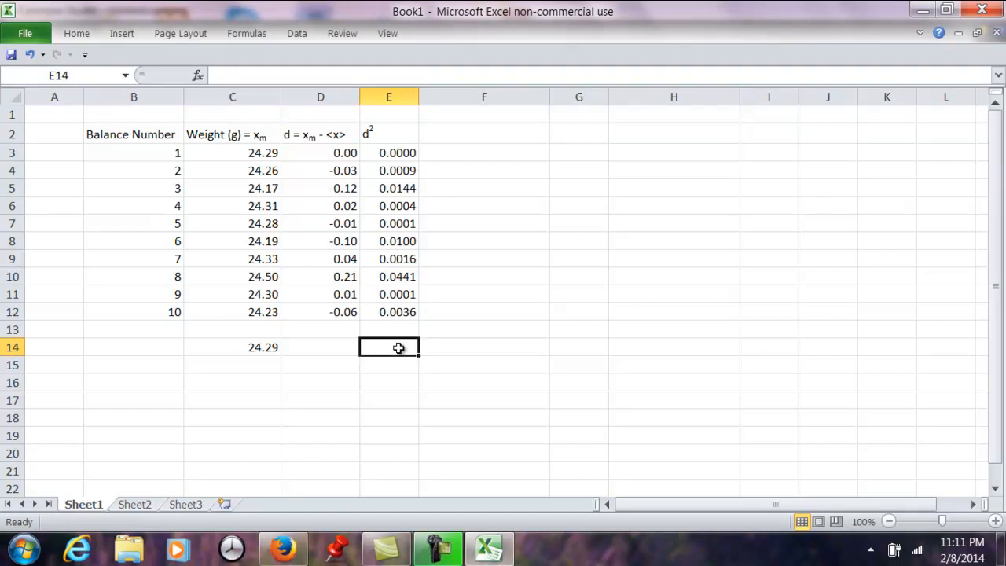
type("=")
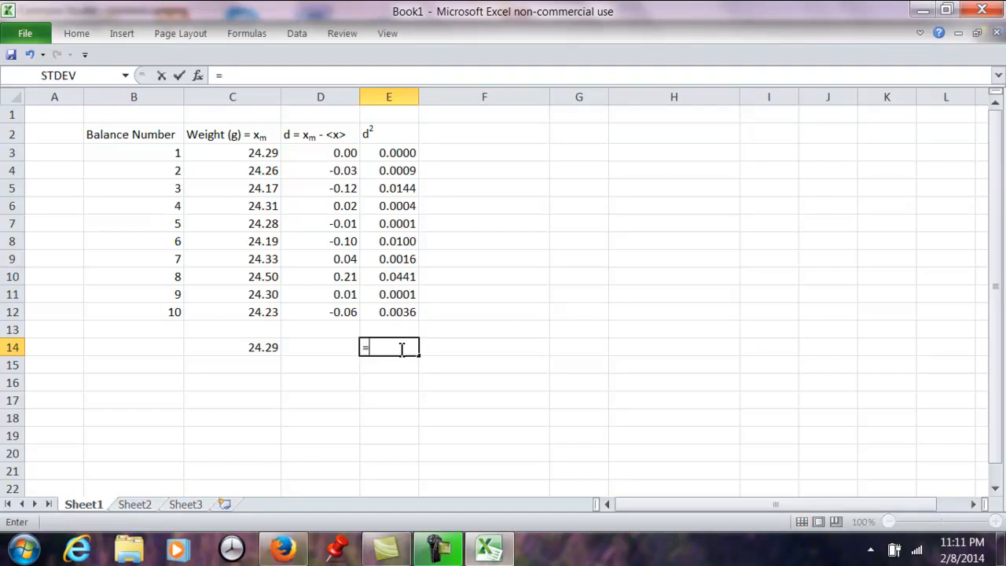
left_click(126, 77)
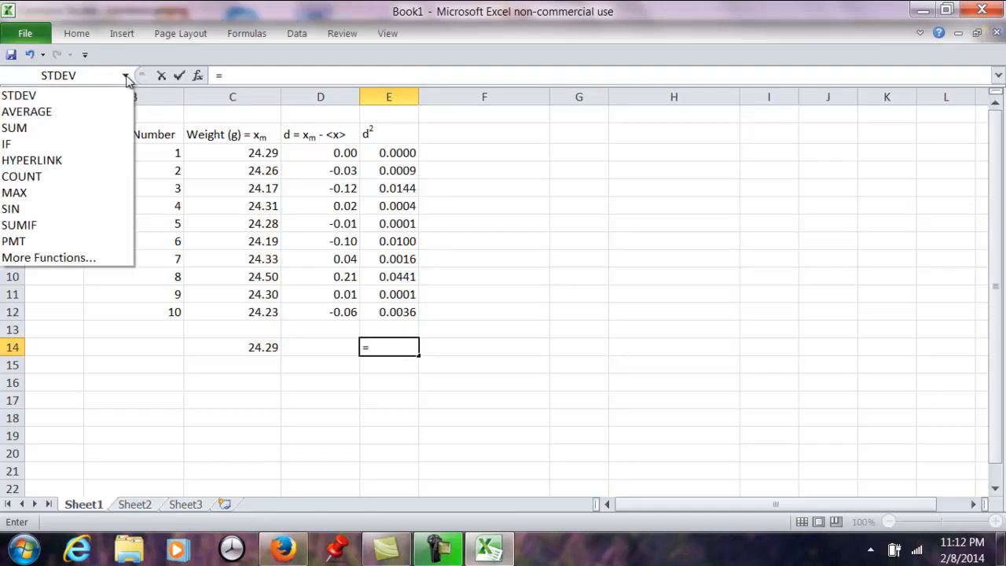
left_click(23, 133)
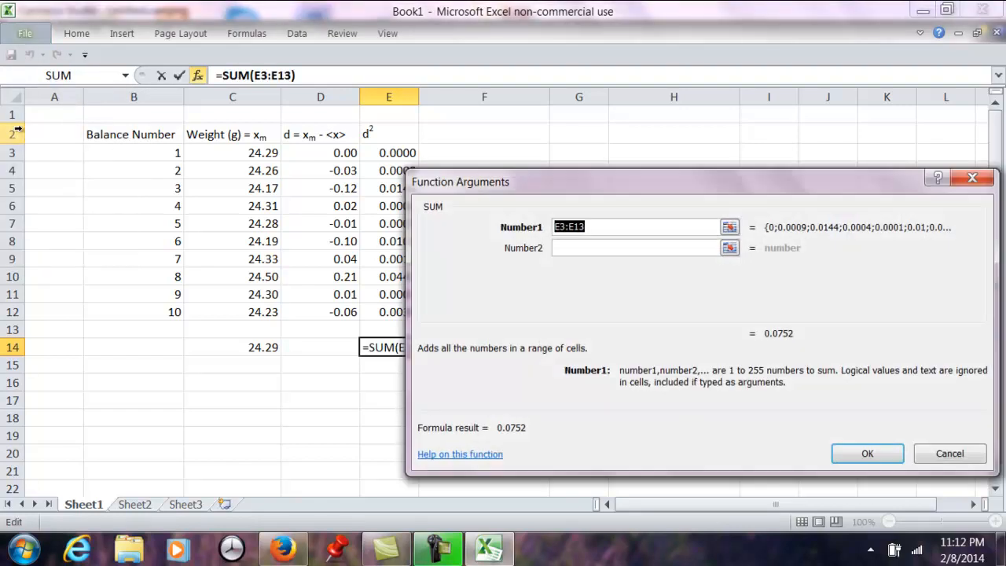
left_click(729, 227)
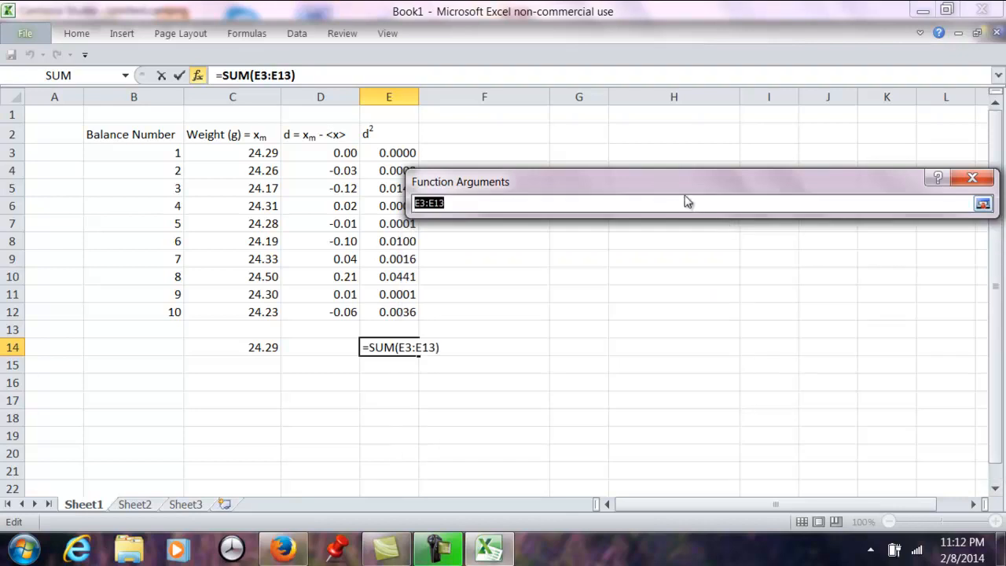
left_click_drag(667, 188, 775, 170)
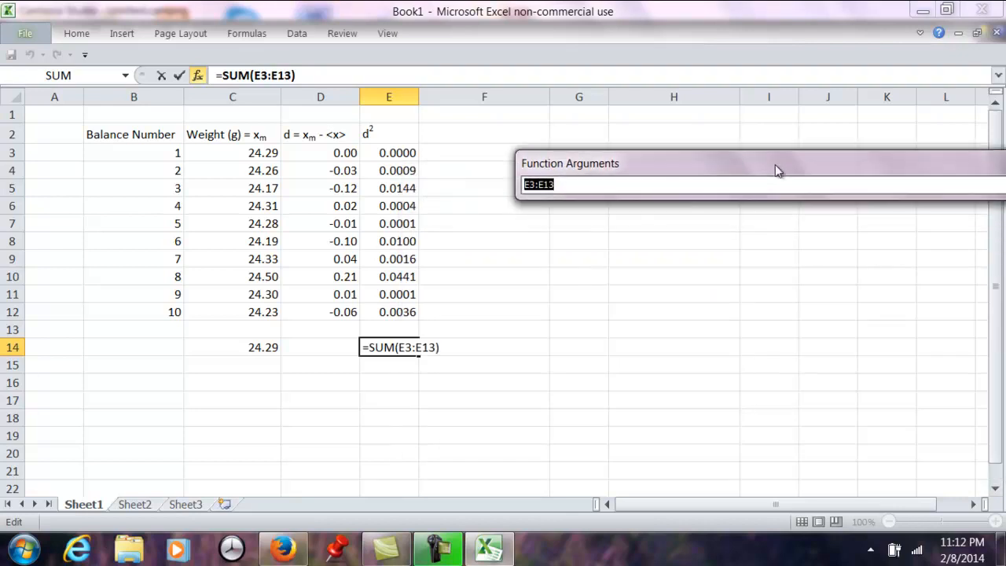
left_click(404, 152)
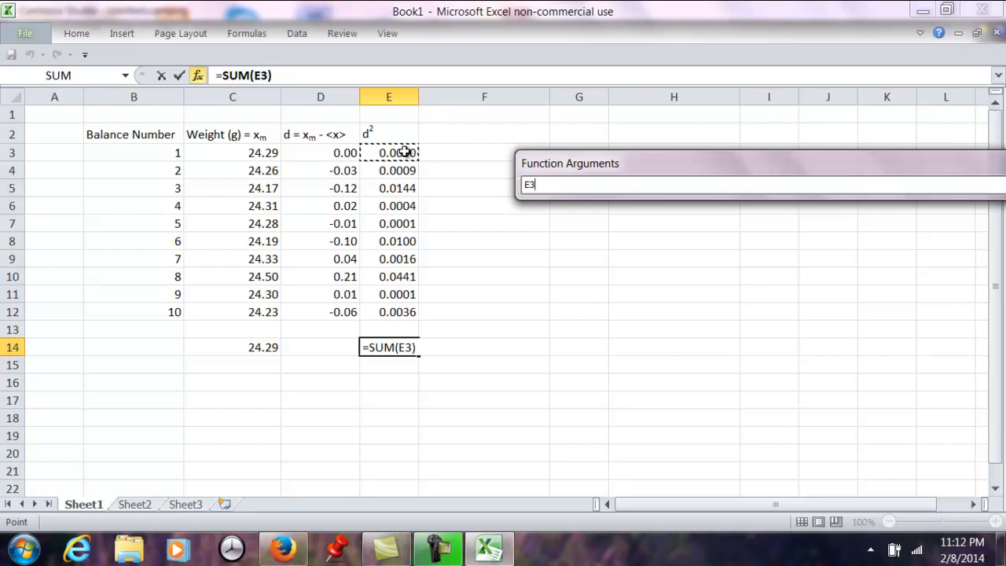
left_click_drag(404, 151, 400, 311)
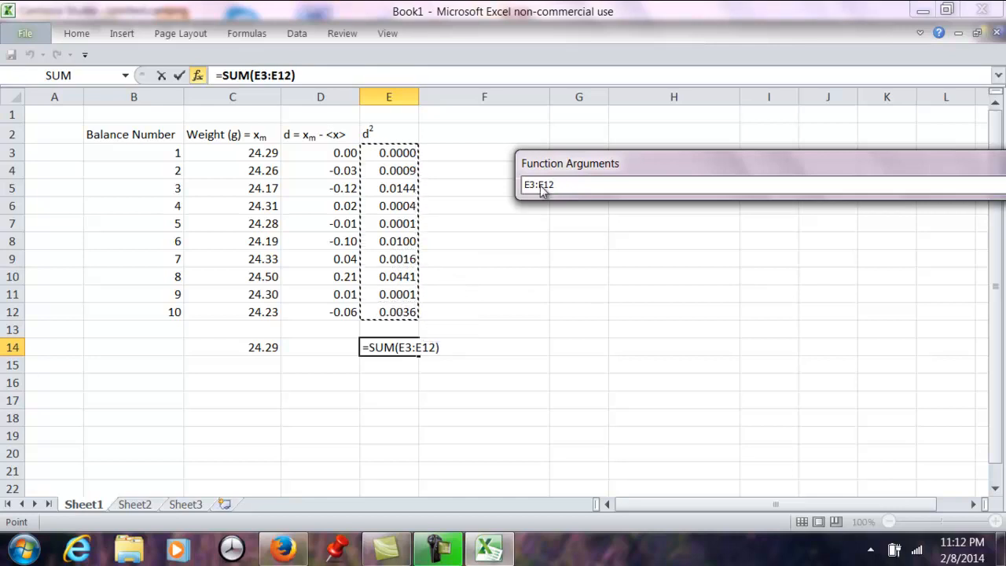
left_click_drag(669, 165, 449, 228)
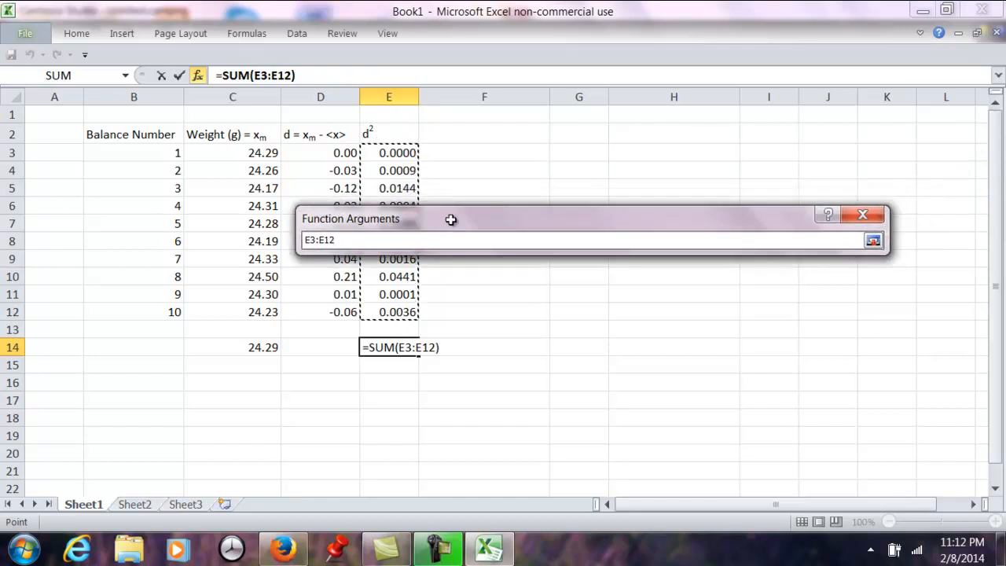
left_click(874, 241)
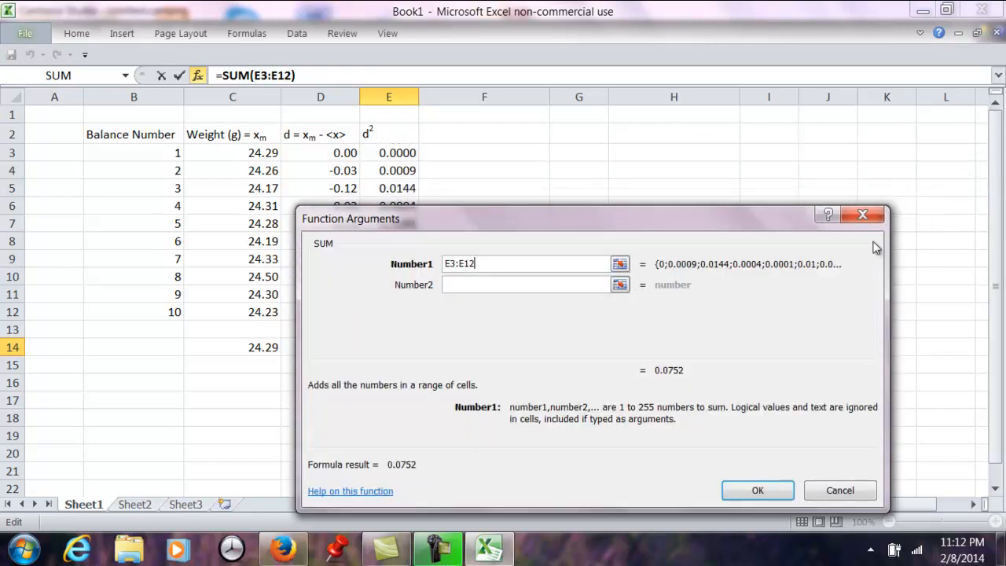
left_click(766, 494)
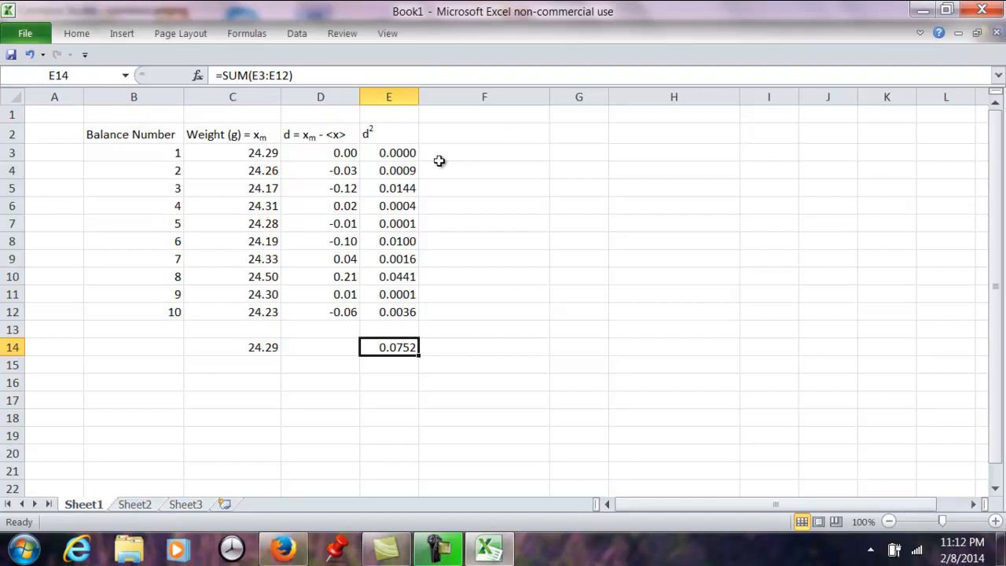
- Add the column heading s in F2 for the standard deviation
left_click(540, 137)
type("s")
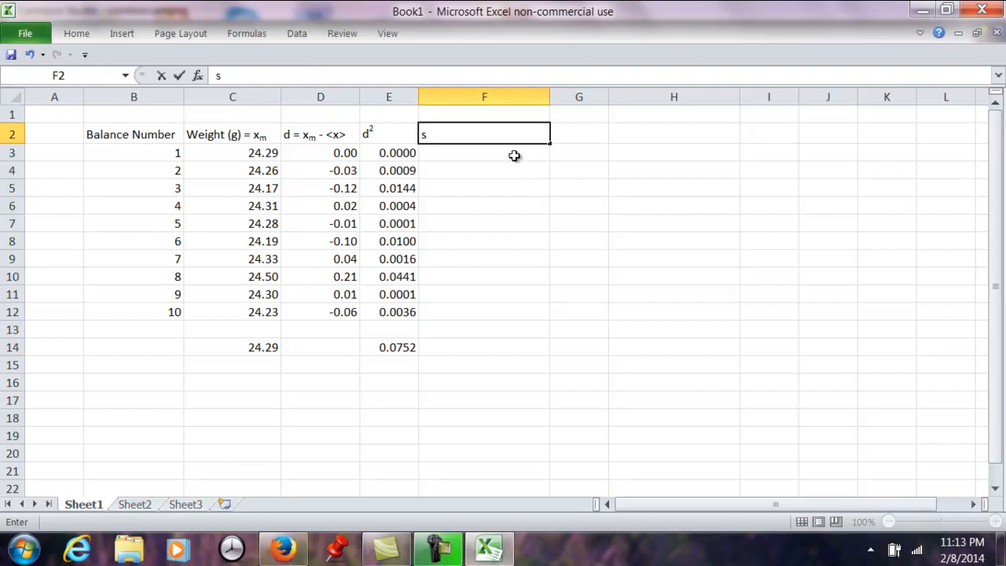
key("Return")
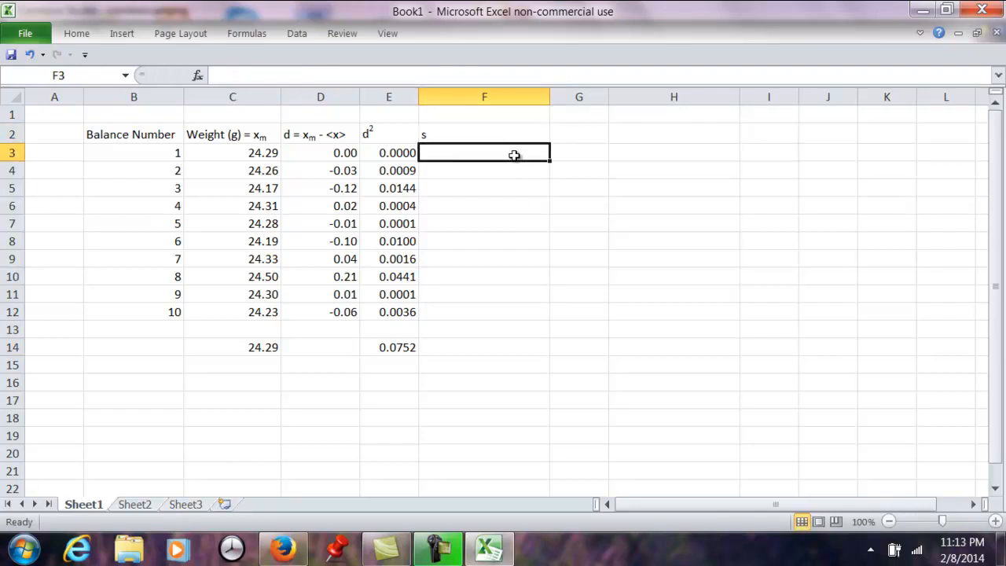
- Begin a formula in F3 that divides the sum of squares in E14 by 9, enclosed in parentheses as =(E14/9)
type("=")
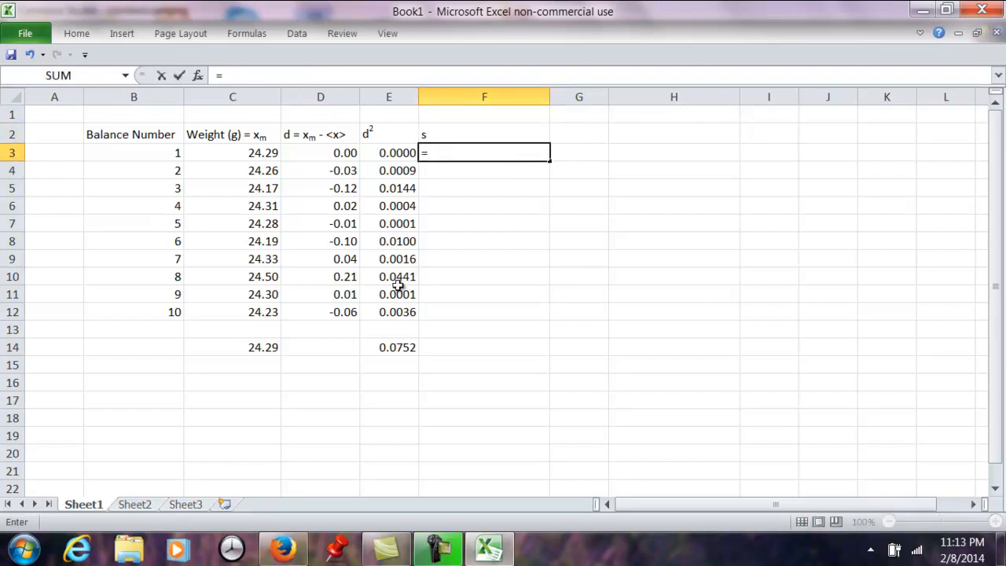
left_click(402, 348)
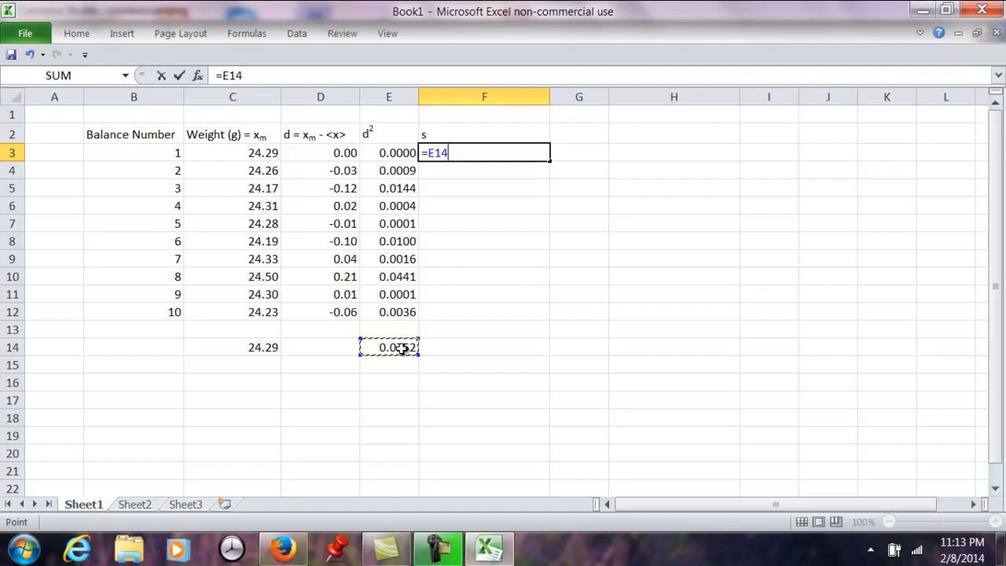
type("/")
type("9")
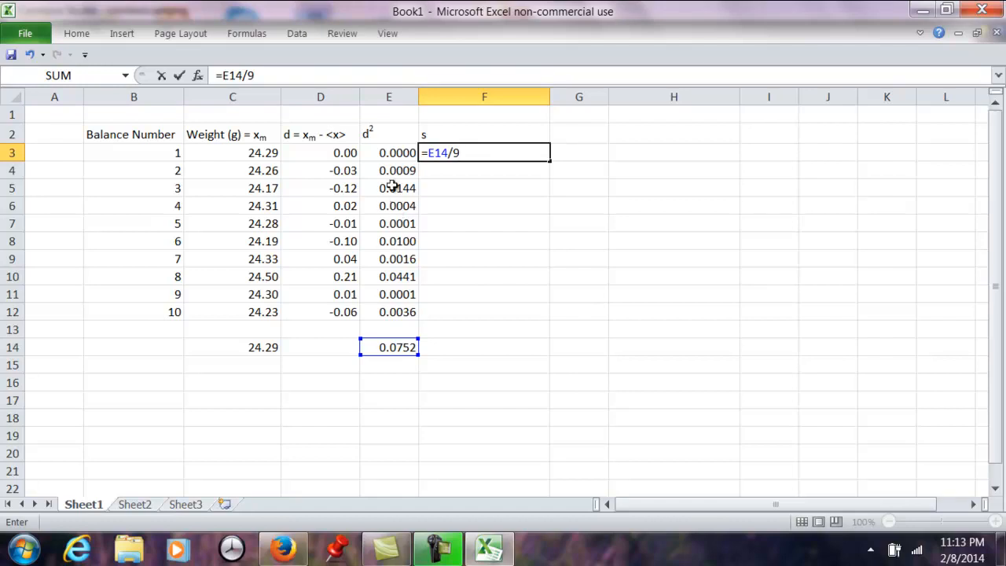
left_click(431, 155)
type("(")
left_click(473, 154)
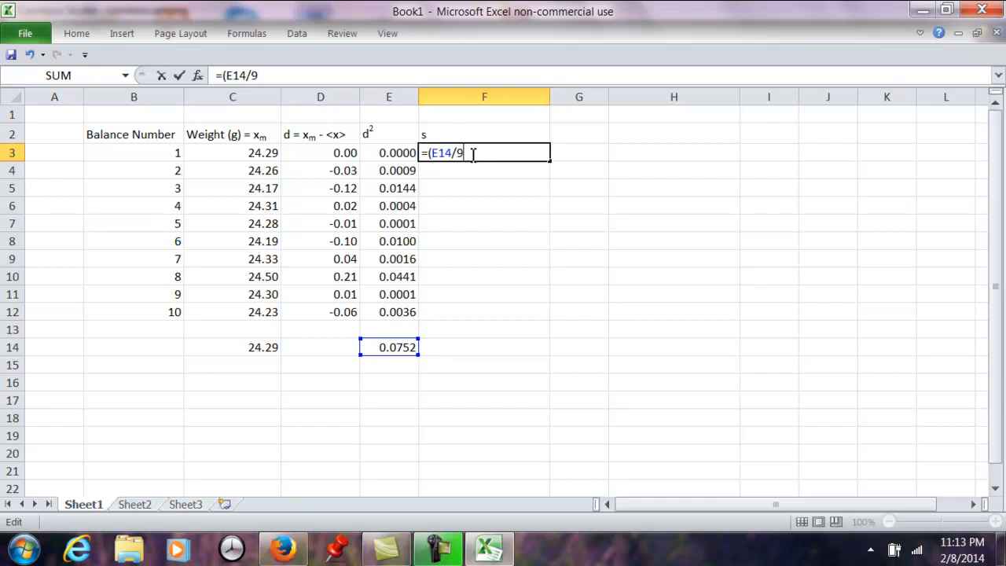
type(")")
- Wrap the quotient in F3 in the square root function as =SQRT(E14/9), and dismiss the Windows color scheme prompt without choosing an option
left_click(430, 154)
type("S")
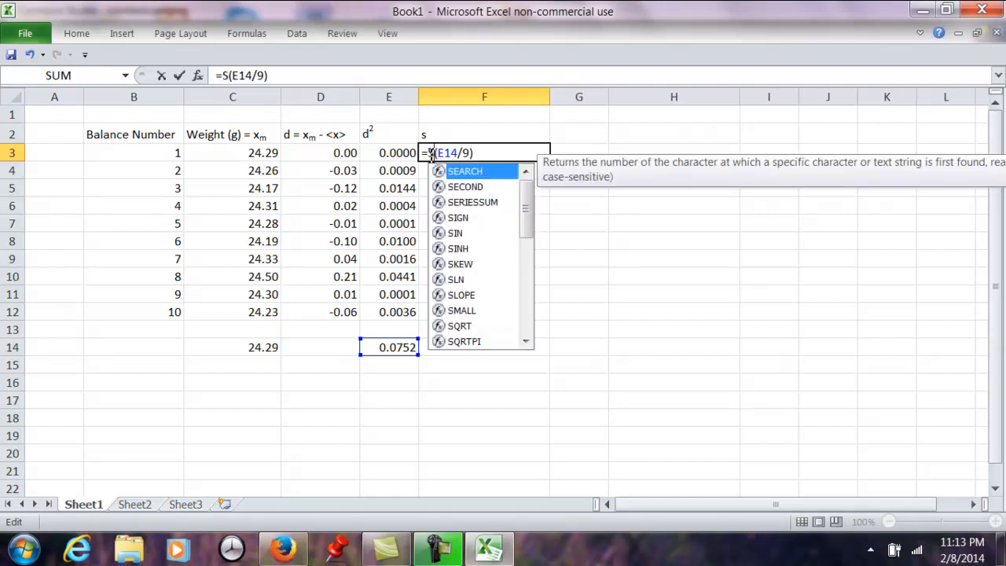
left_click(458, 329)
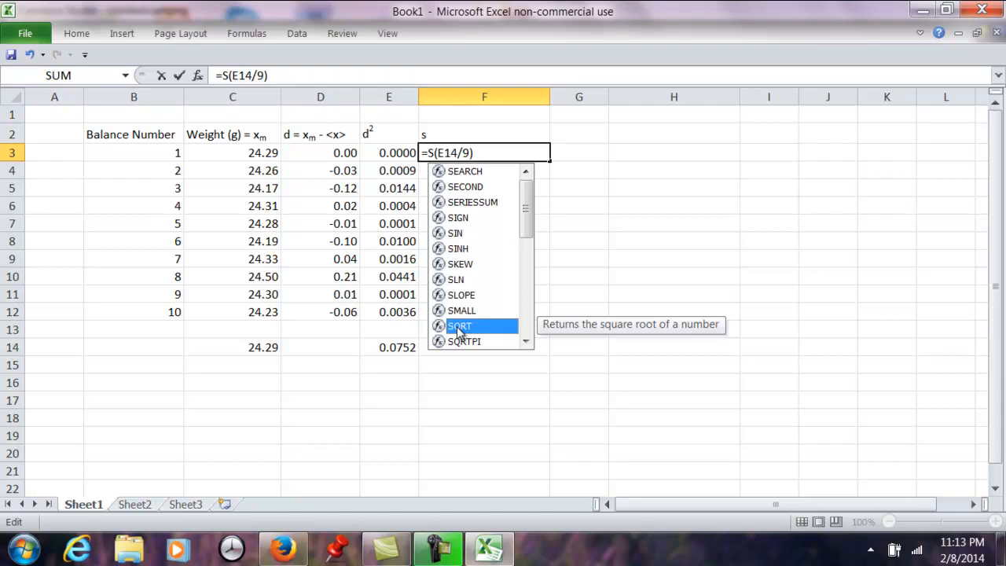
double_click(457, 327)
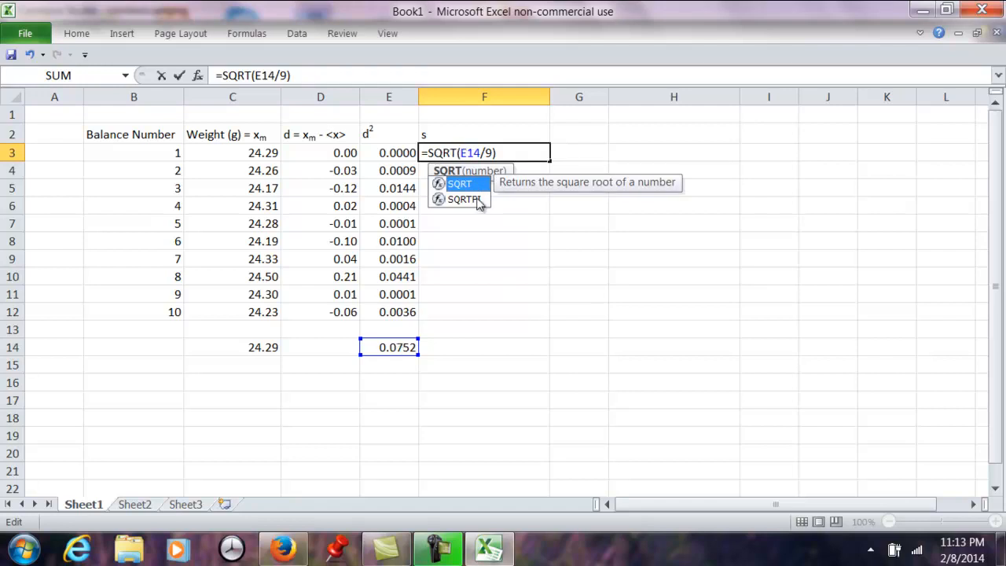
left_click(504, 154)
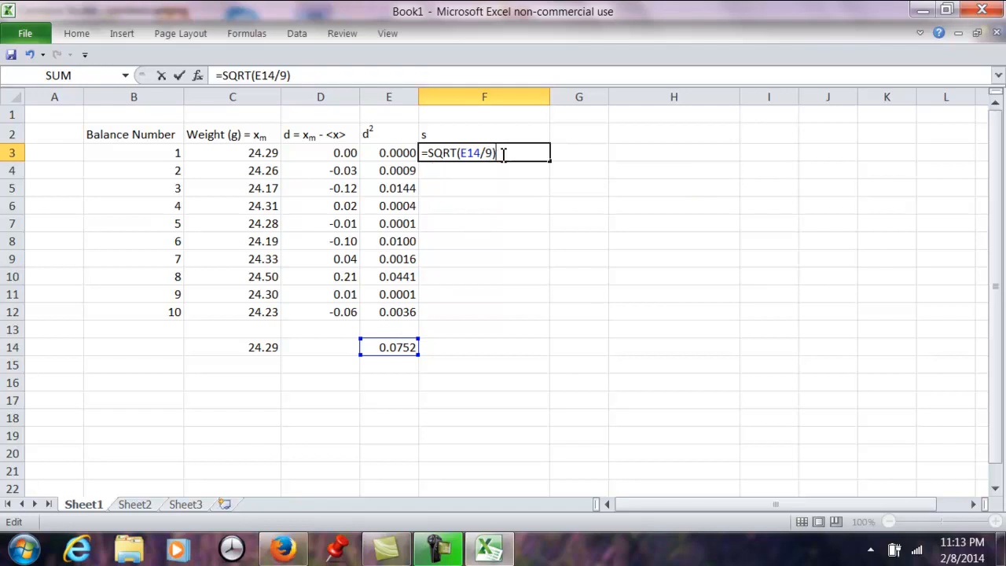
key("Return")
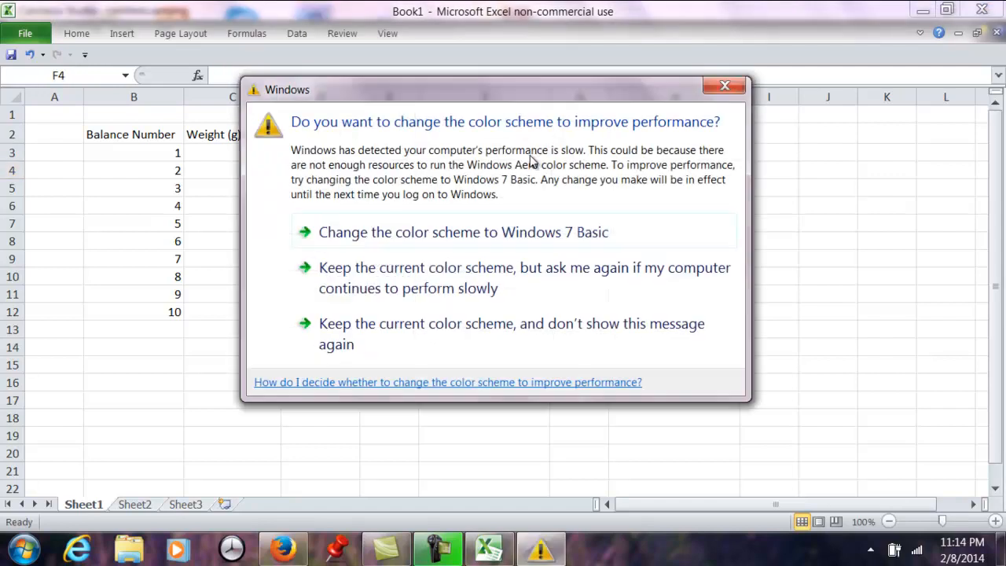
left_click(724, 85)
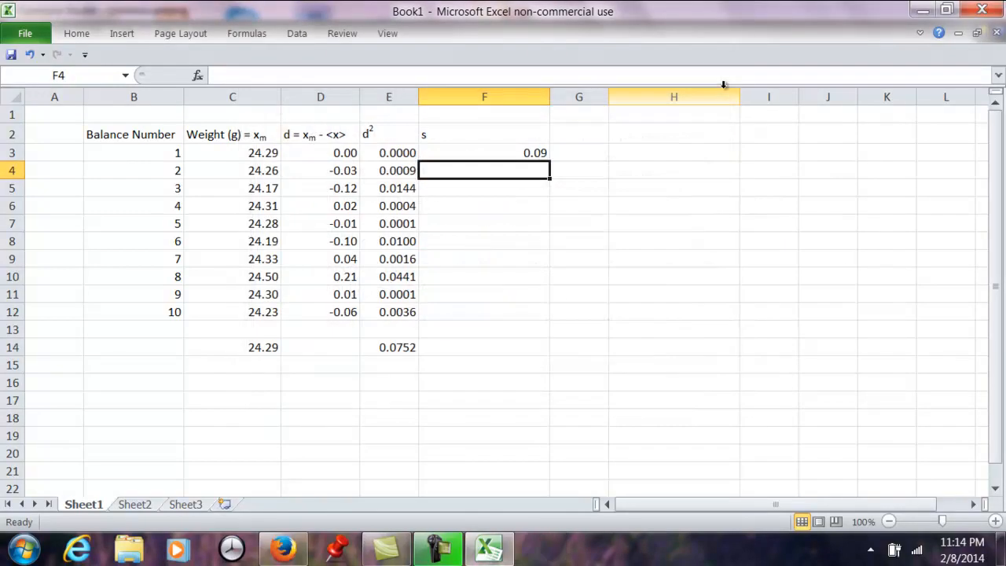
- Enter =STDEV(C3:C12) in G3 to calculate the weights' standard deviation directly, and compare it with the formula in F3
left_click(582, 154)
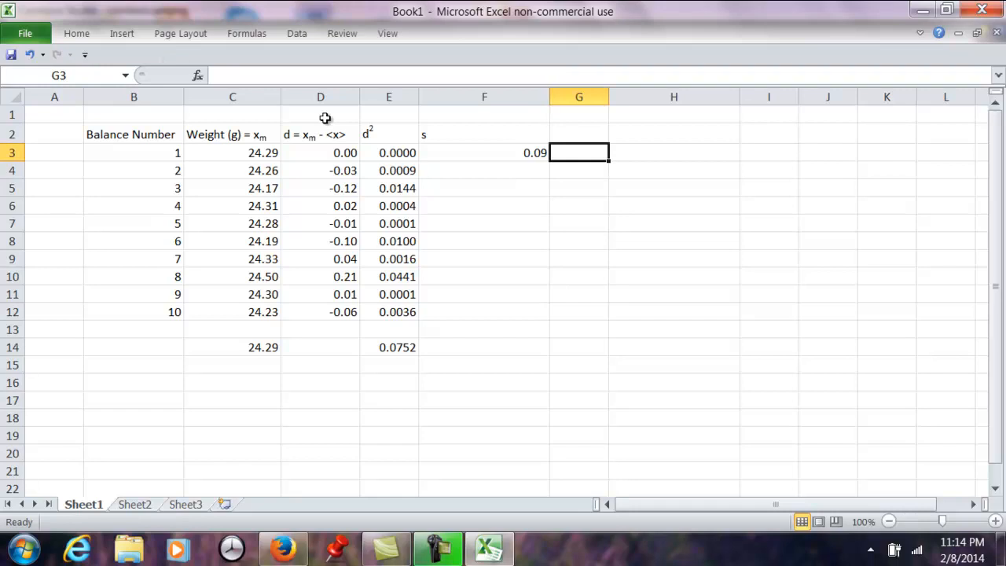
type("=")
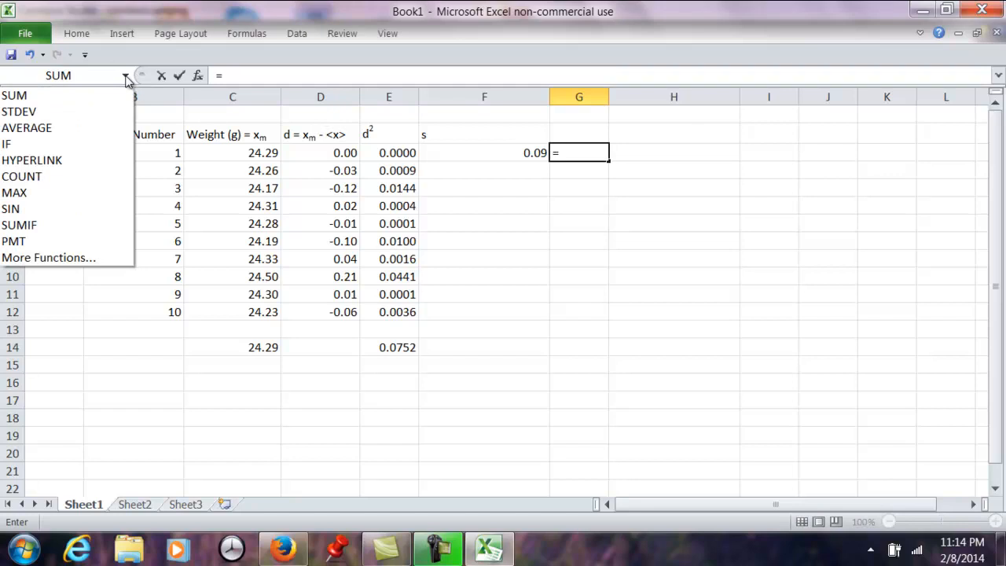
left_click(37, 115)
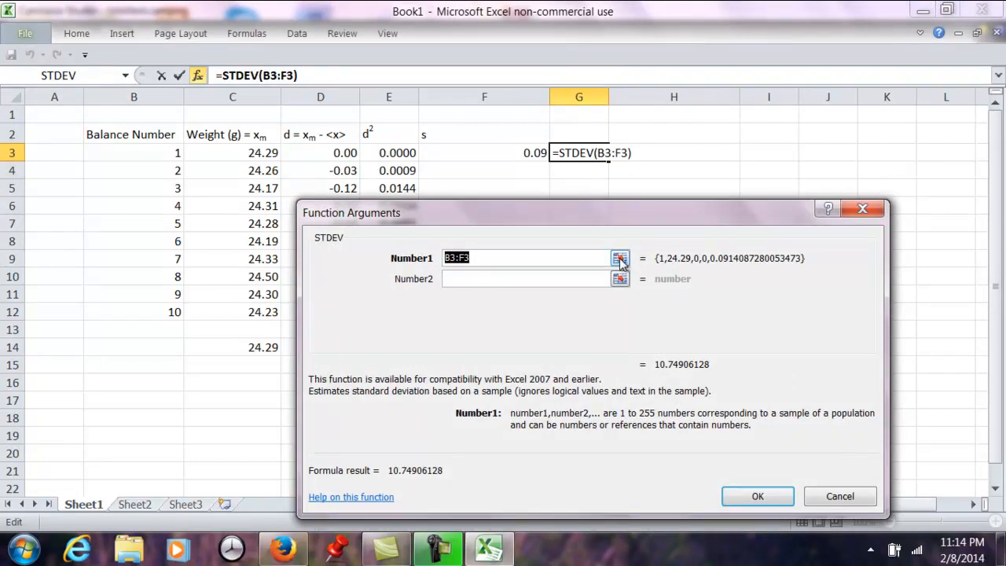
left_click(620, 259)
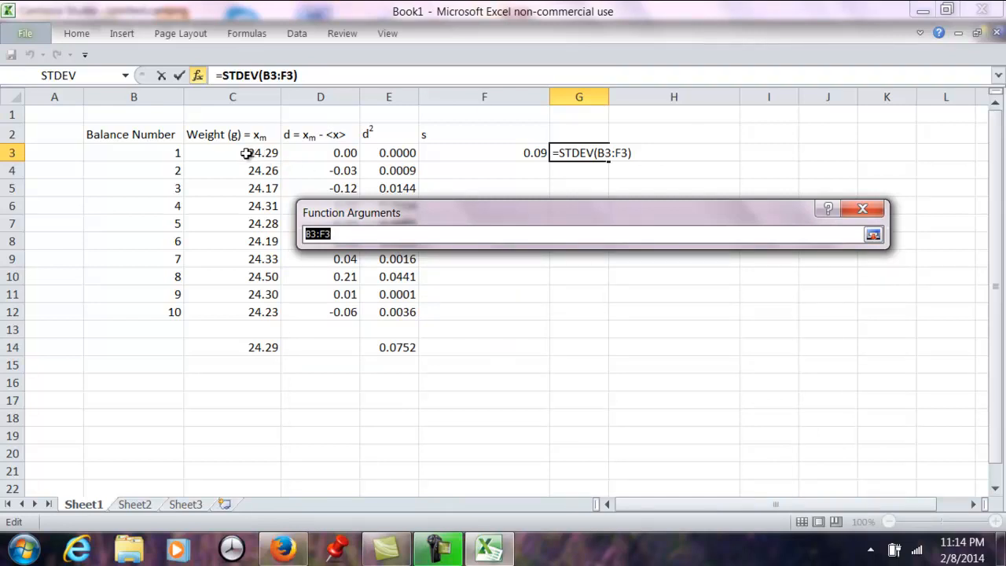
left_click_drag(246, 153, 238, 308)
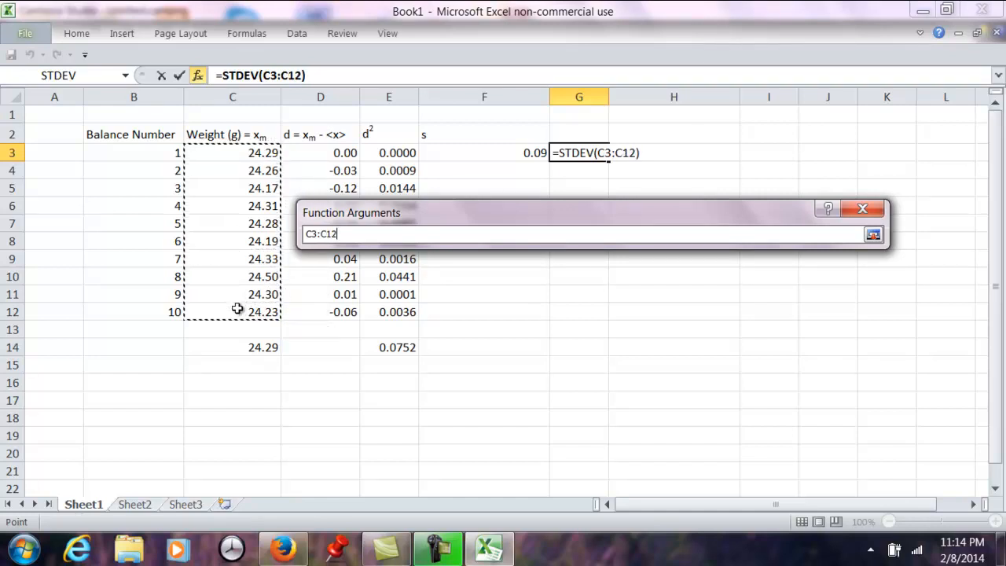
left_click(872, 235)
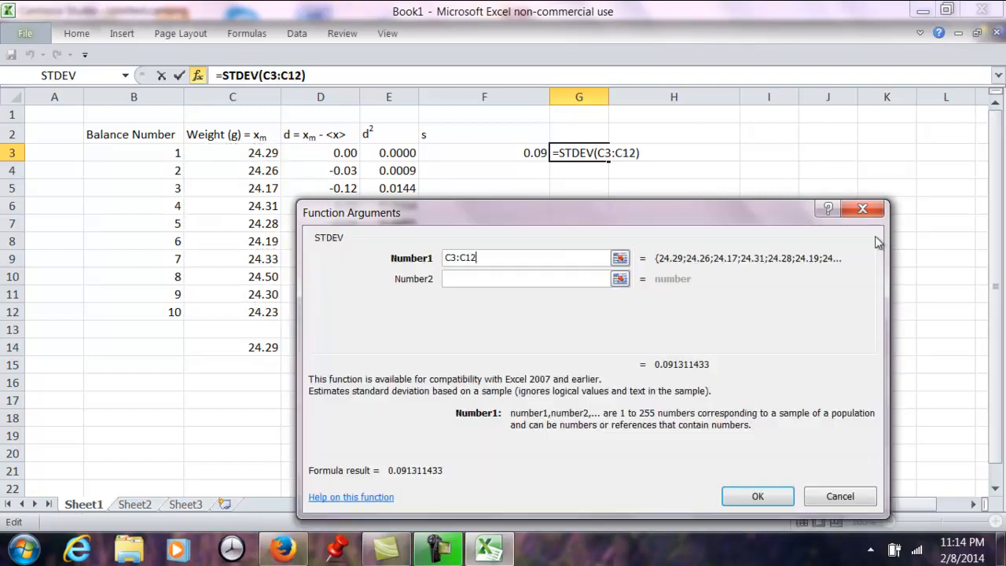
left_click(756, 497)
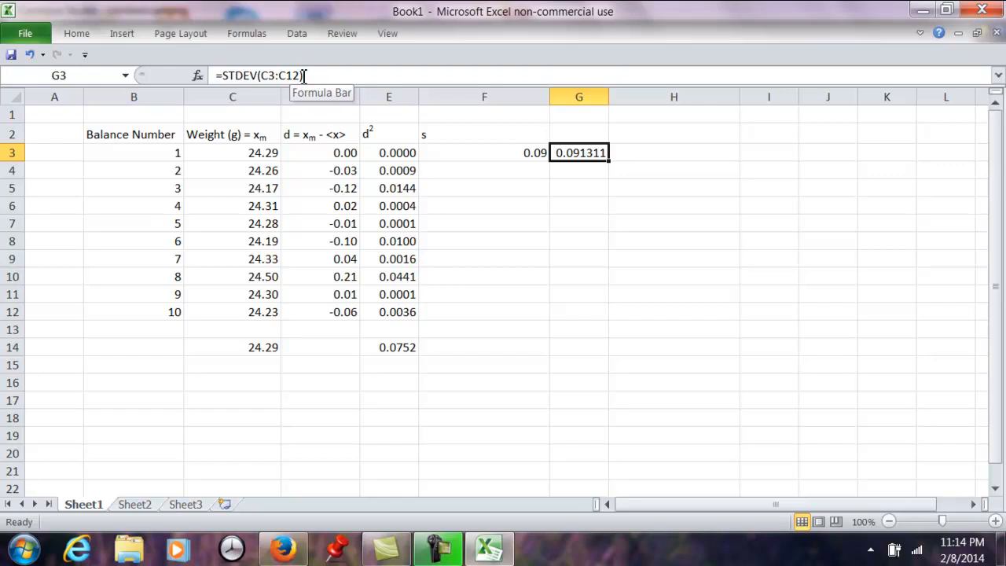
left_click(498, 152)
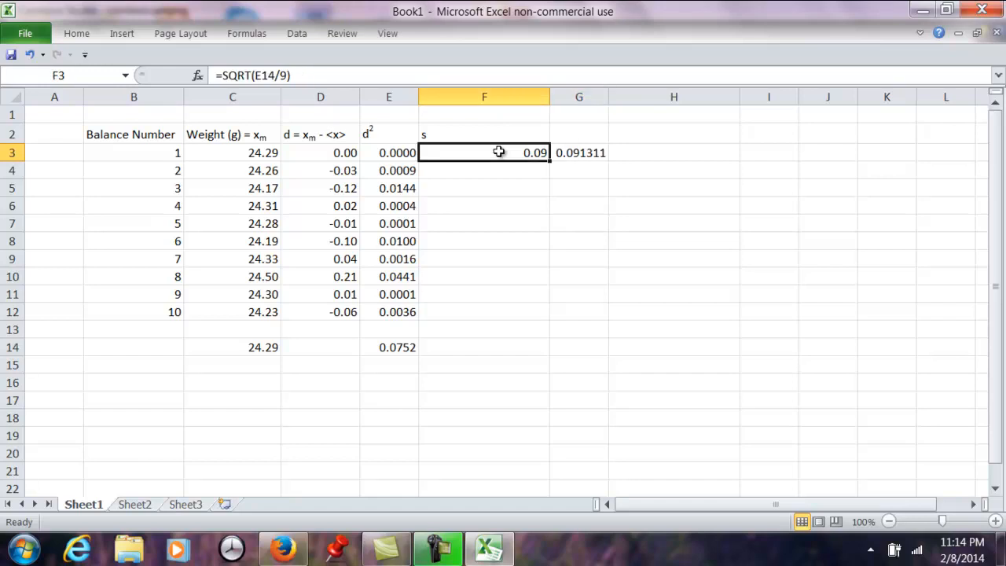
left_click(586, 154)
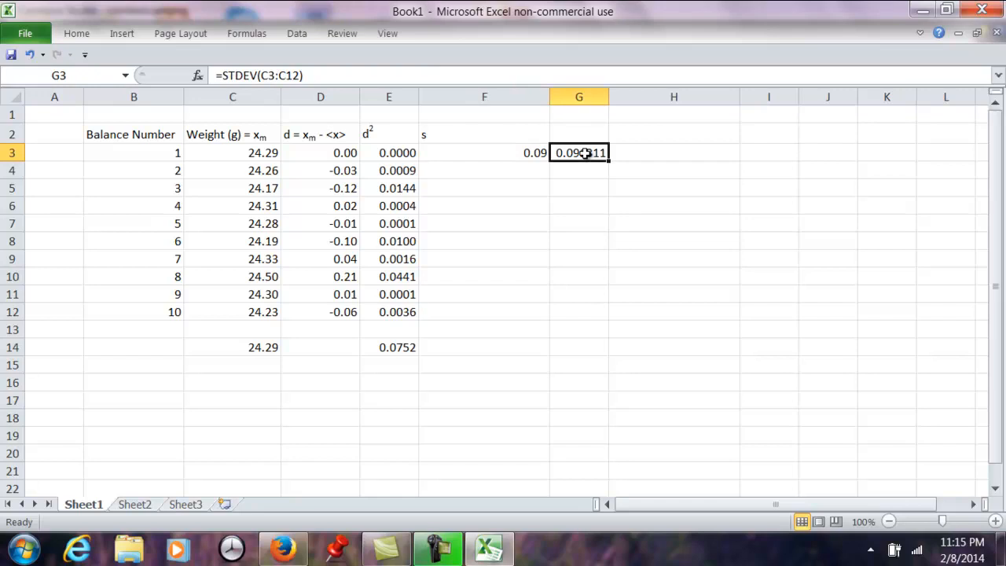